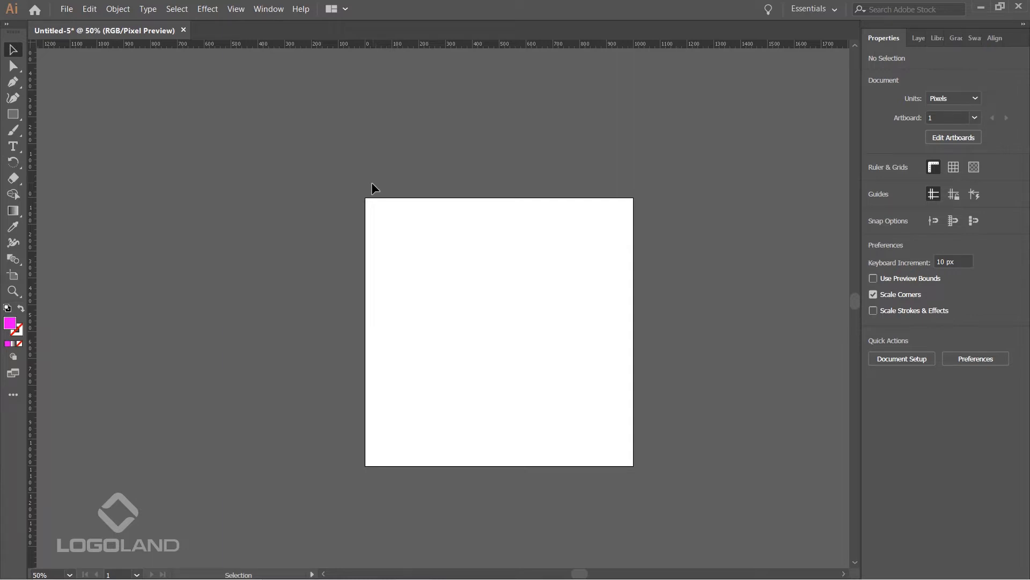
click(19, 120)
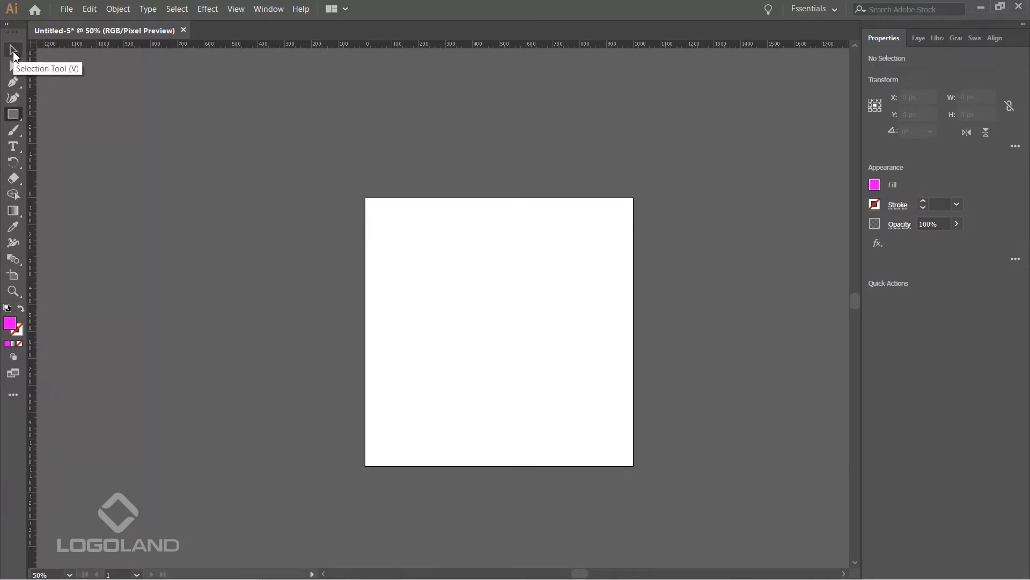
click(14, 56)
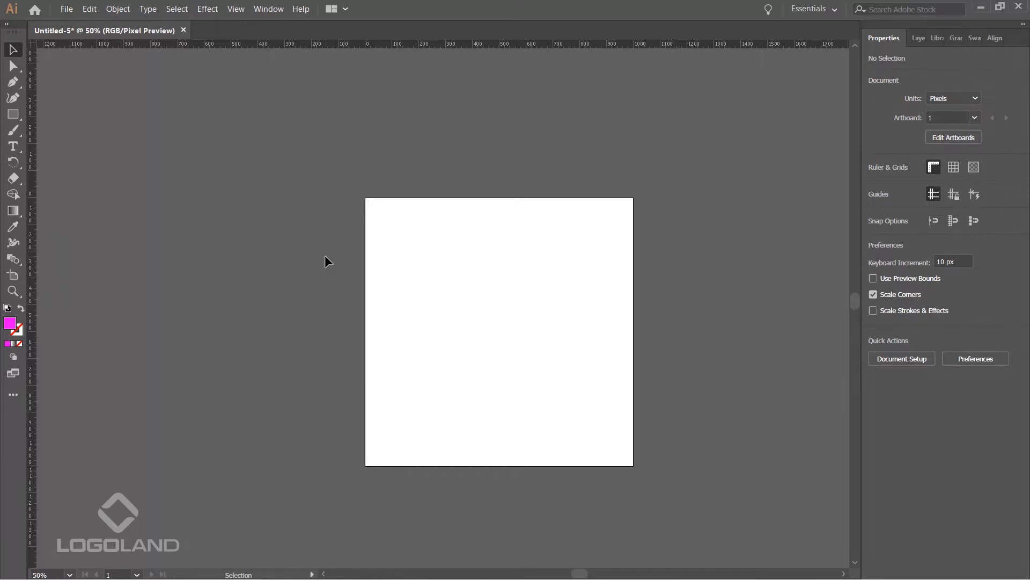
click(14, 66)
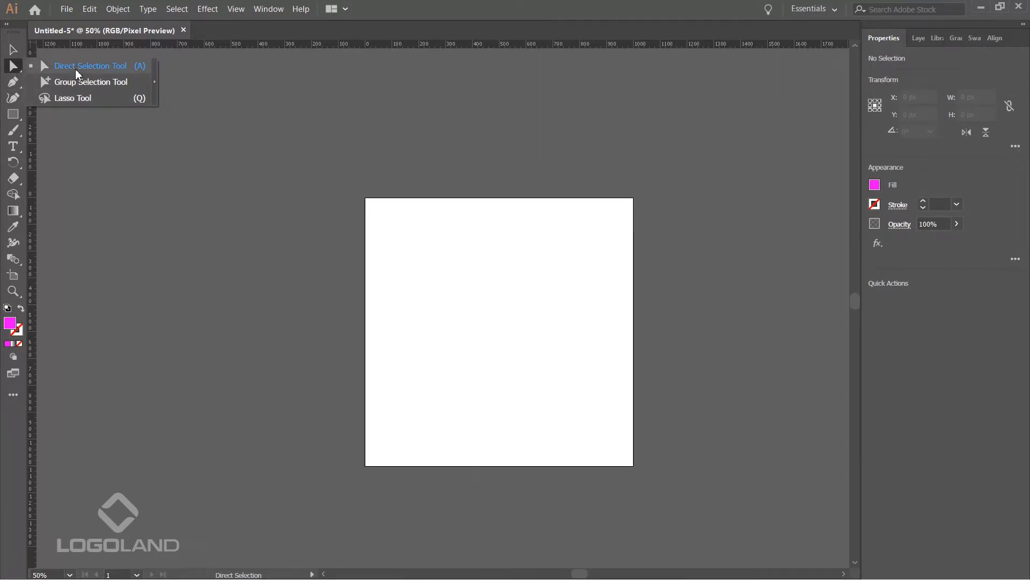
click(16, 51)
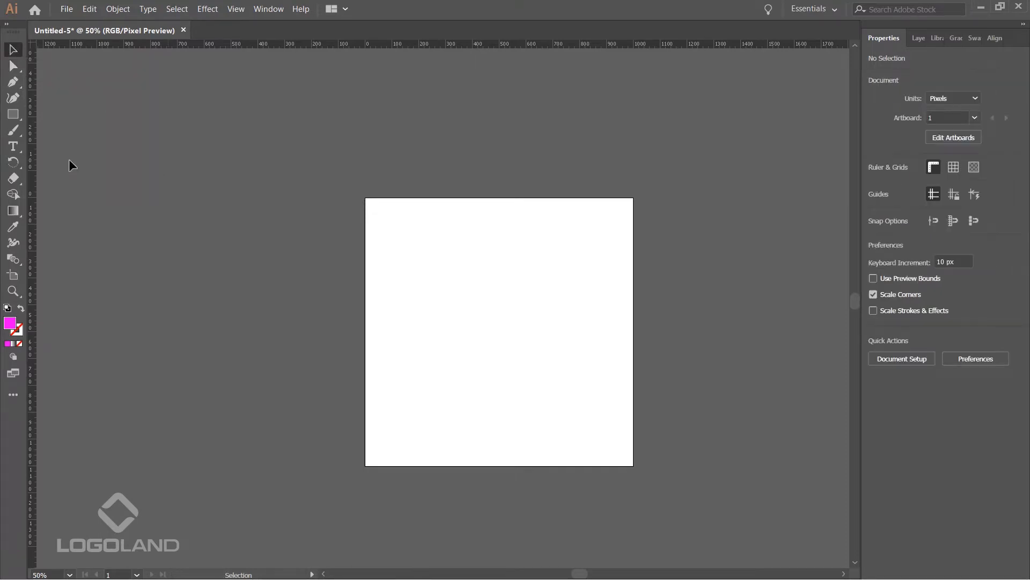
click(13, 114)
click(514, 9)
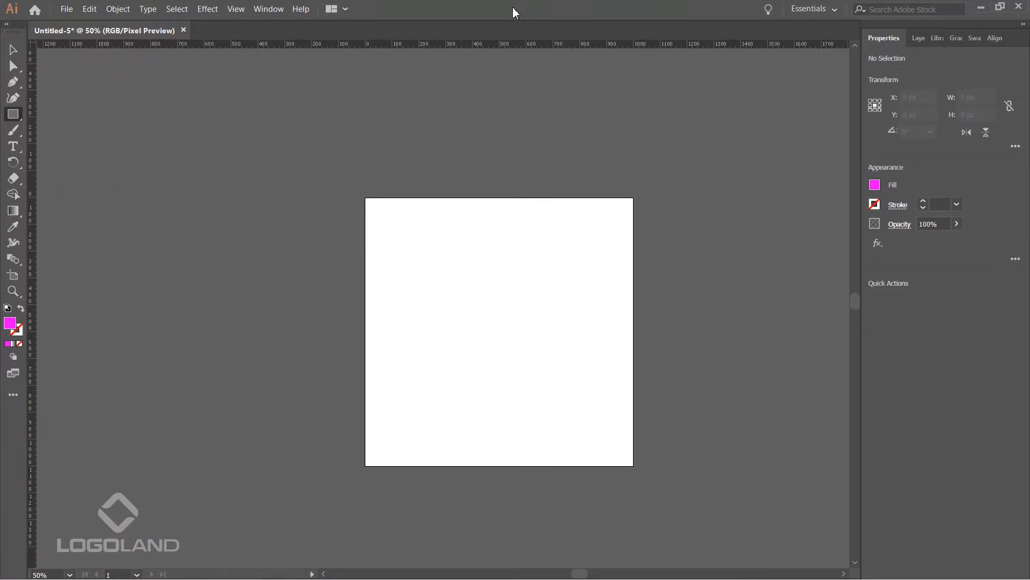
click(11, 50)
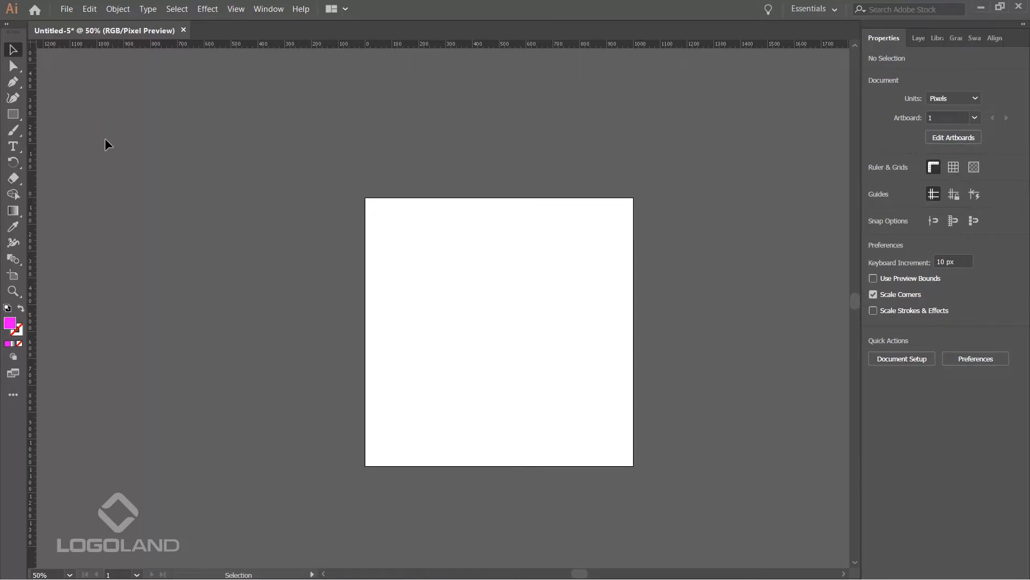
Draw a magenta rectangle about 438 × 462 px on the canvas beside the artboard's left edge and deselect it.
click(13, 114)
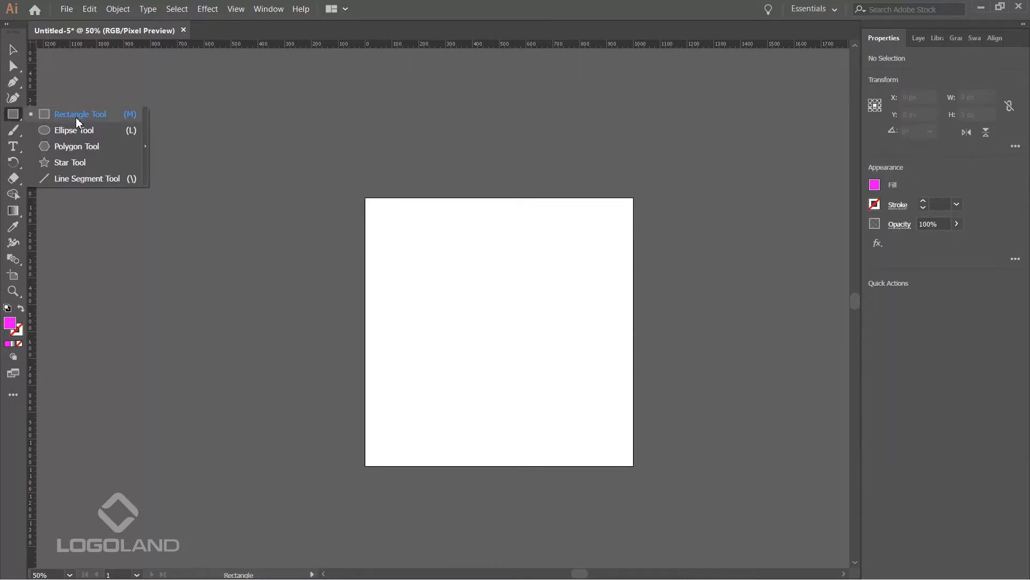
click(106, 114)
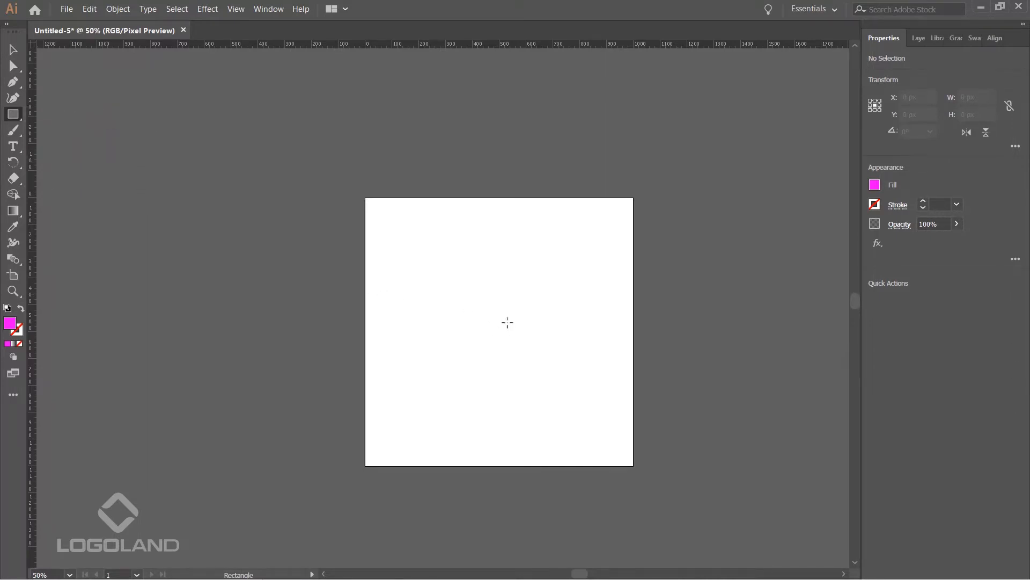
drag(201, 207, 301, 304)
key(ctrl+z)
mouse_move(199, 206)
mouse_down()
mouse_move(290, 322)
mouse_move(302, 354)
mouse_move(317, 292)
mouse_move(276, 289)
mouse_move(321, 278)
mouse_move(321, 345)
mouse_move(315, 330)
mouse_up()
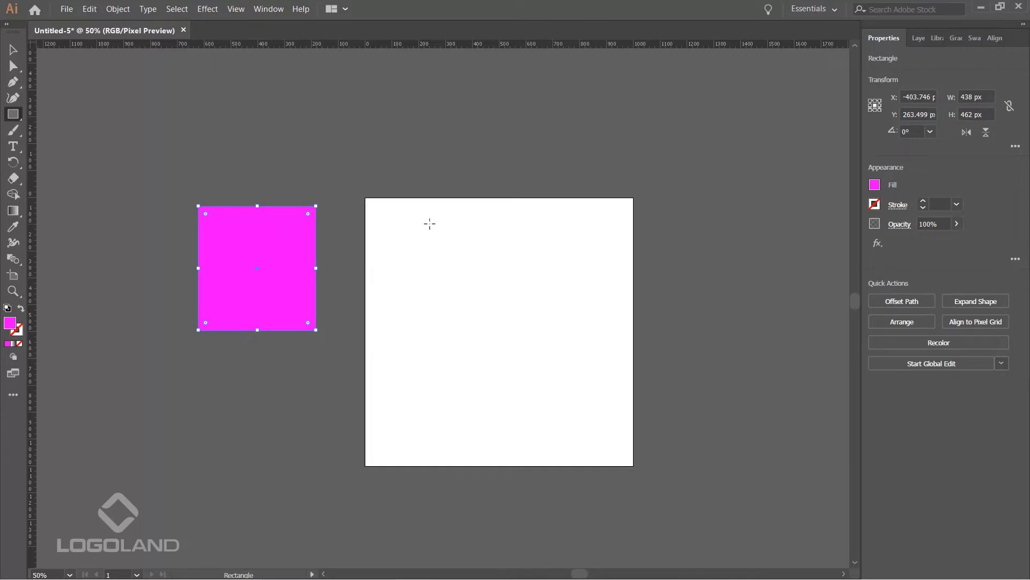
click(13, 50)
click(447, 242)
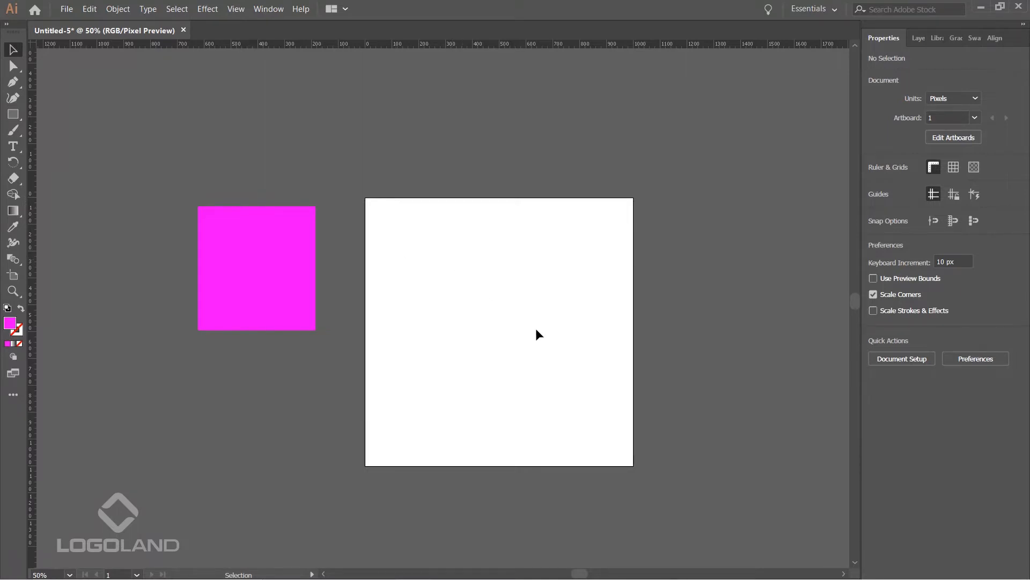
Examine the artboard and the magenta rectangle at zoom levels between 25% and 200%.
scroll(536, 317, up, 1)
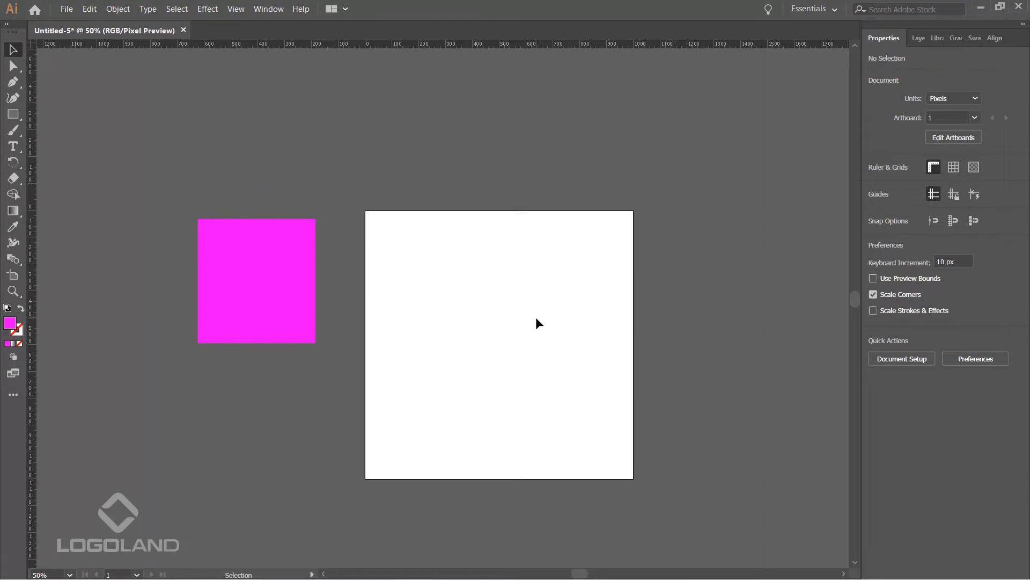
scroll(535, 322, down, 1)
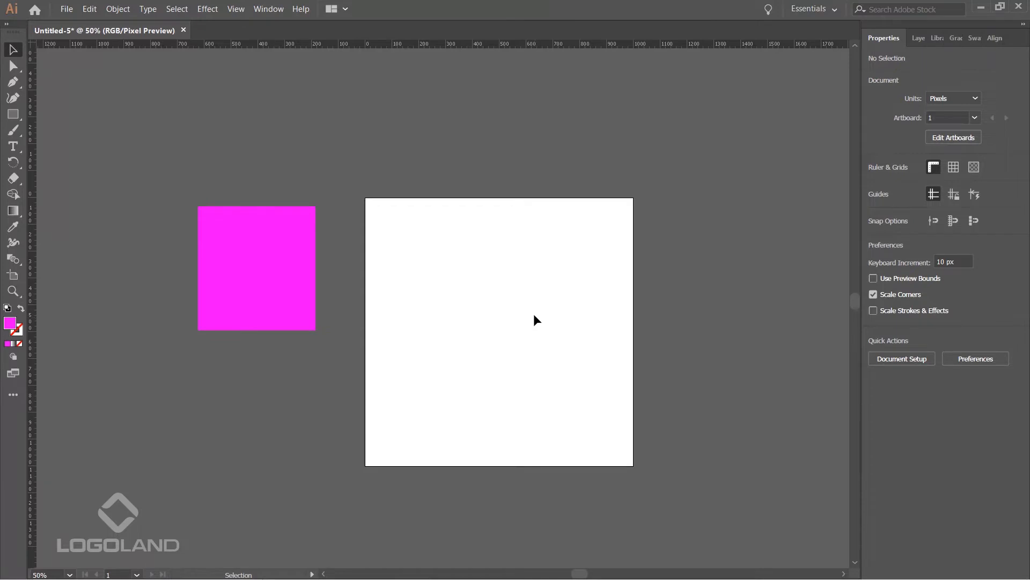
scroll(534, 317, up, 3)
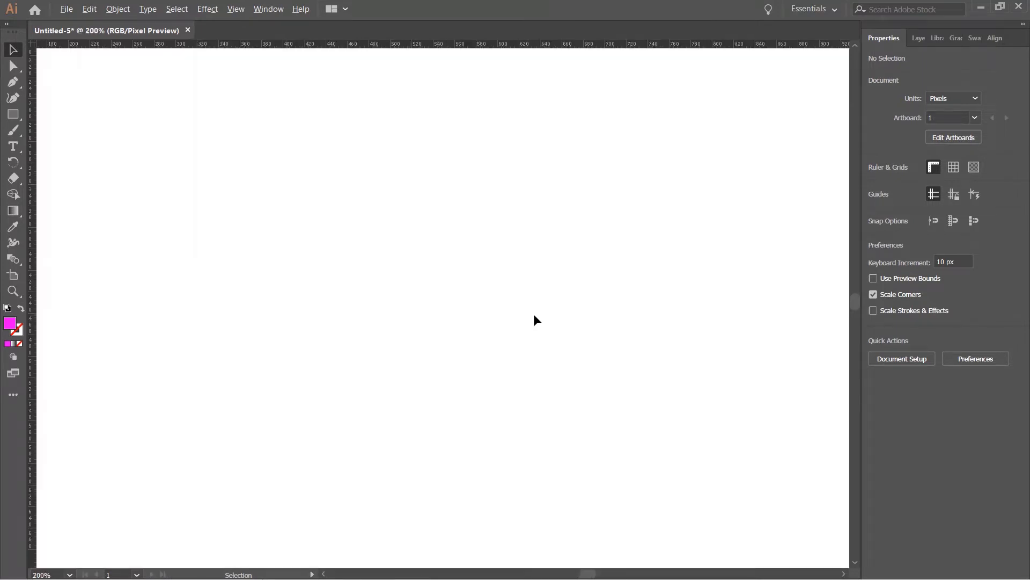
scroll(534, 317, down, 4)
scroll(535, 318, down, 2)
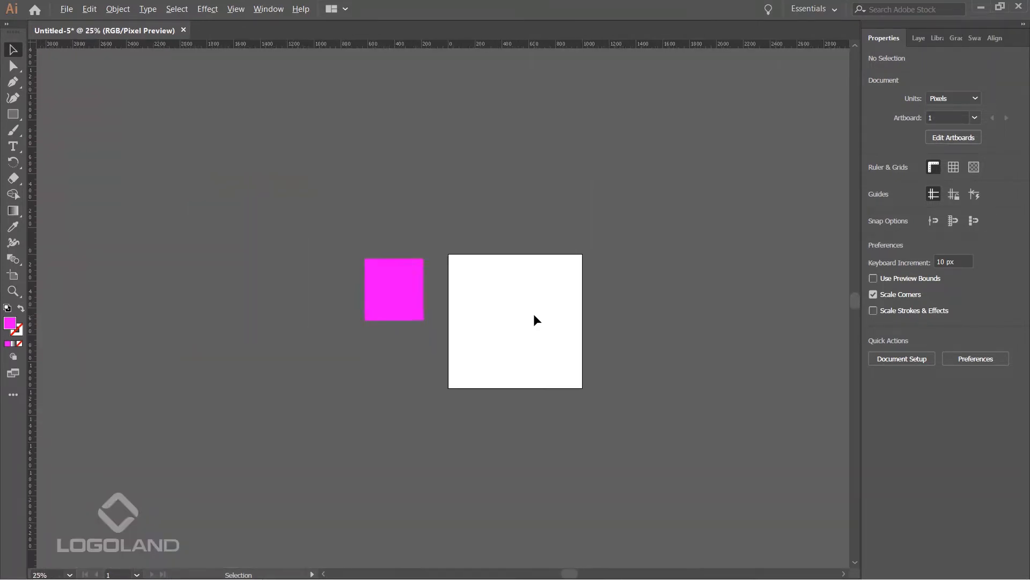
scroll(535, 317, up, 3)
scroll(534, 314, up, 2)
scroll(534, 315, down, 3)
scroll(534, 316, up, 3)
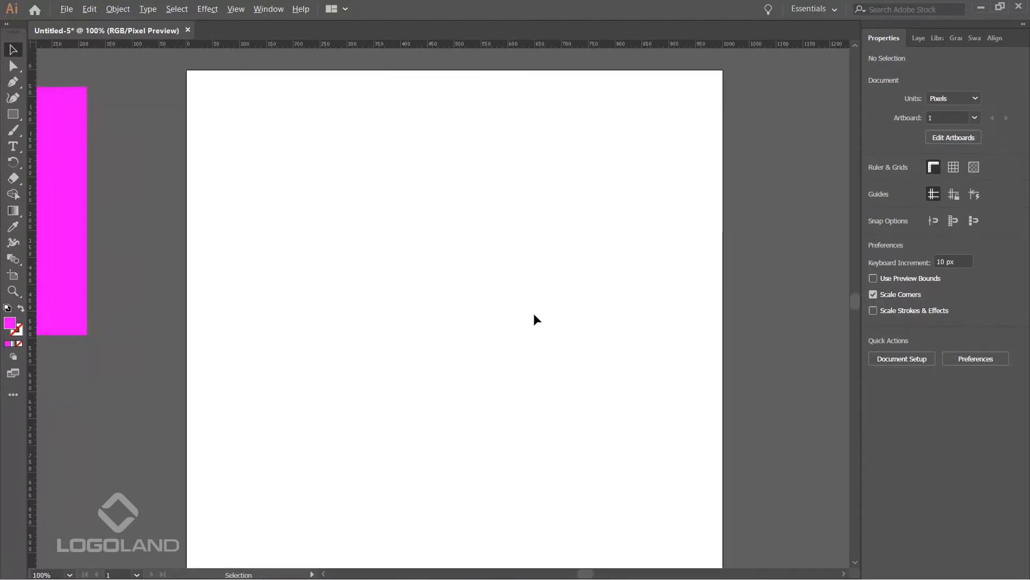
scroll(534, 316, down, 3)
scroll(534, 316, up, 1)
scroll(534, 317, up, 2)
scroll(534, 317, down, 3)
scroll(534, 317, up, 1)
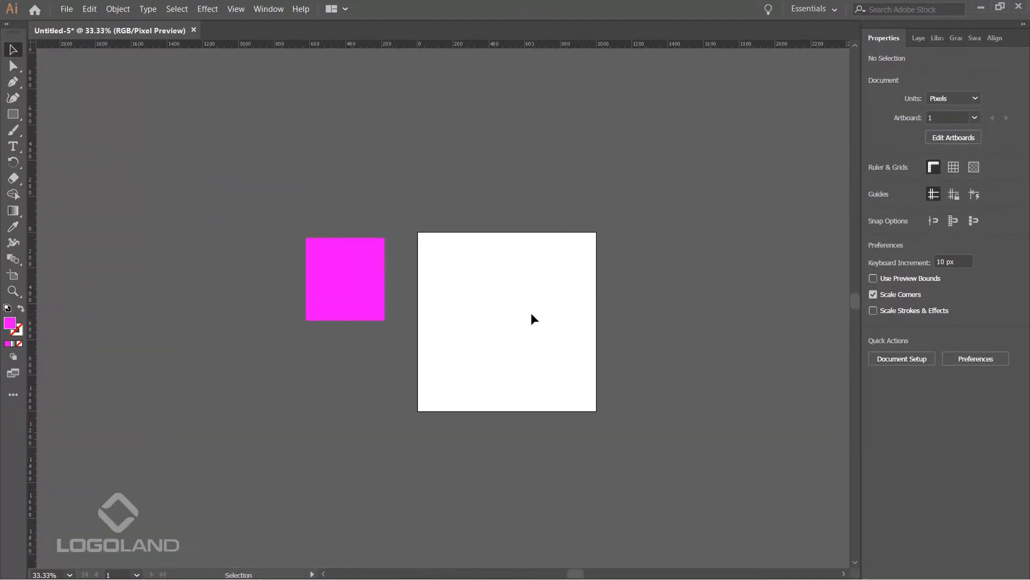
key(a)
scroll(534, 318, up, 3)
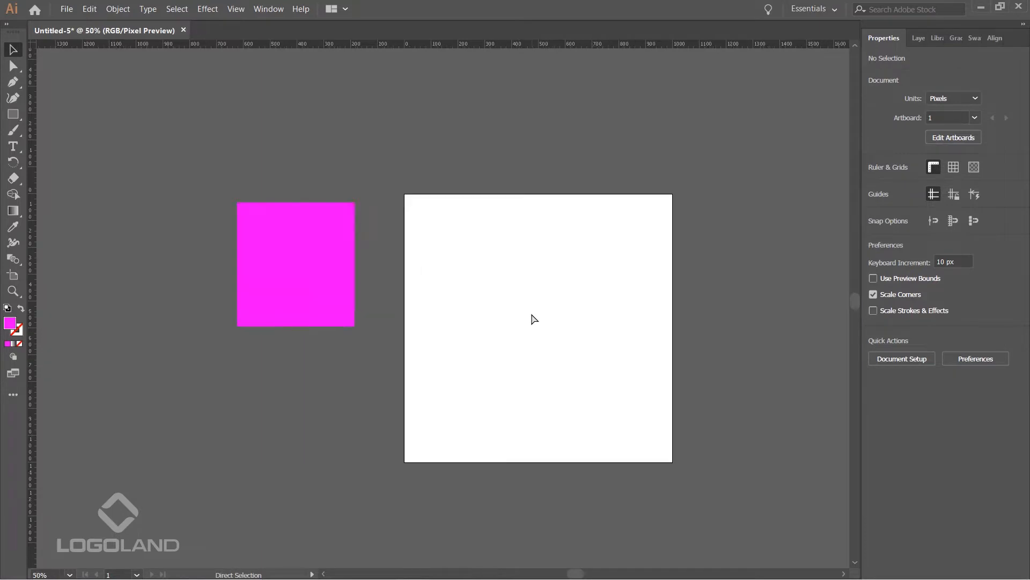
key(v)
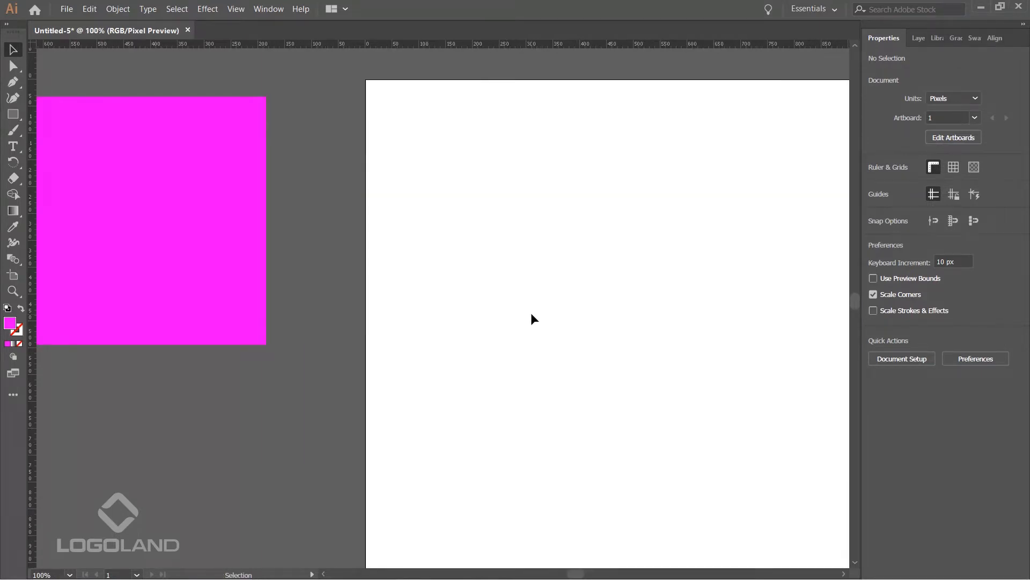
scroll(485, 244, down, 3)
drag(512, 249, 488, 266)
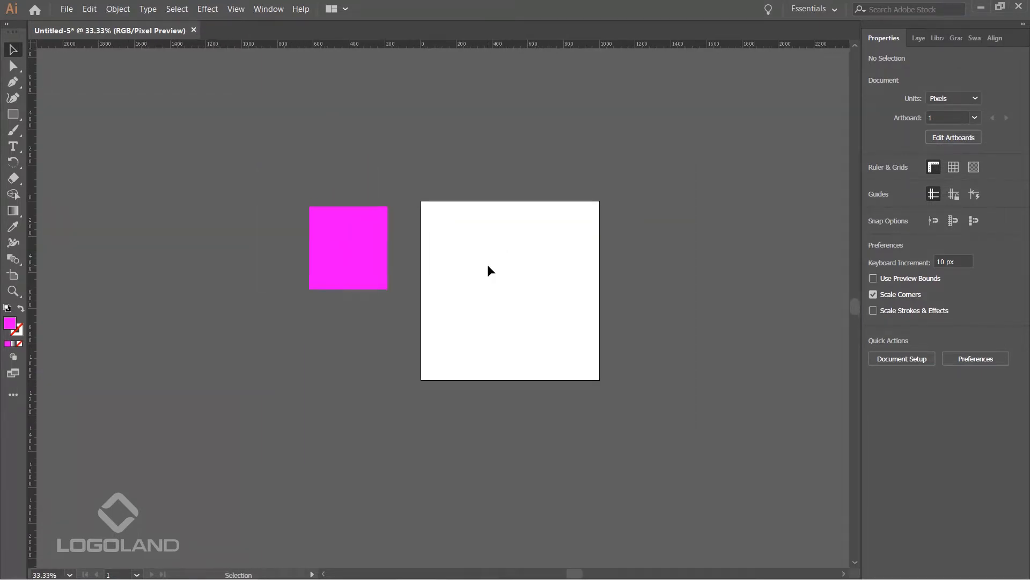
scroll(524, 268, up, 4)
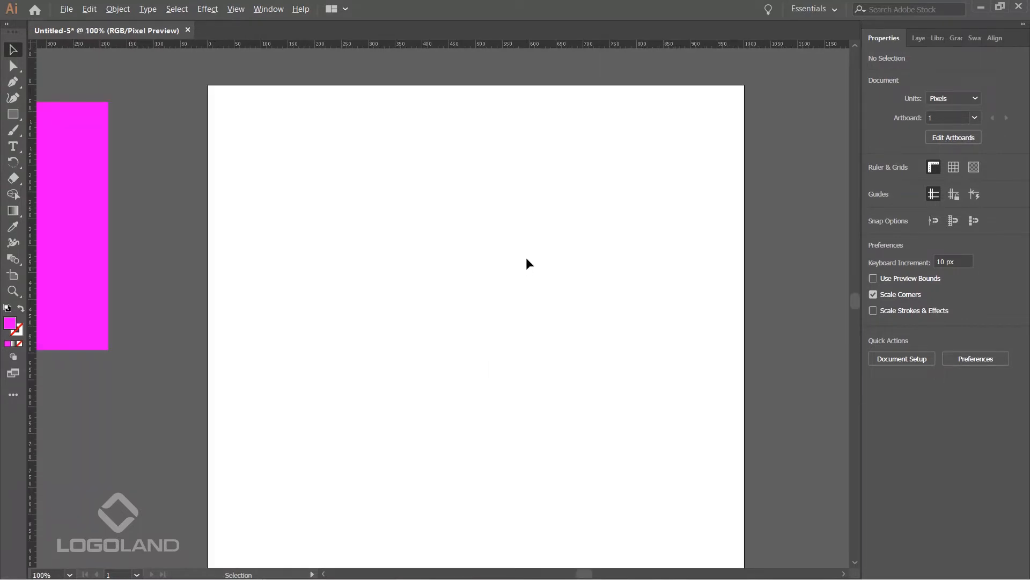
drag(231, 210, 462, 317)
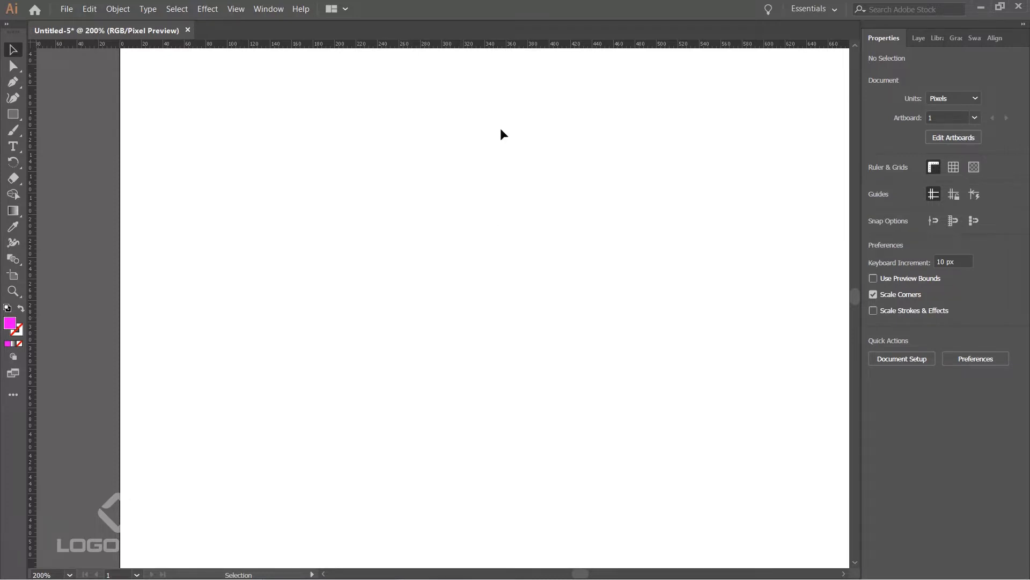
scroll(483, 193, down, 2)
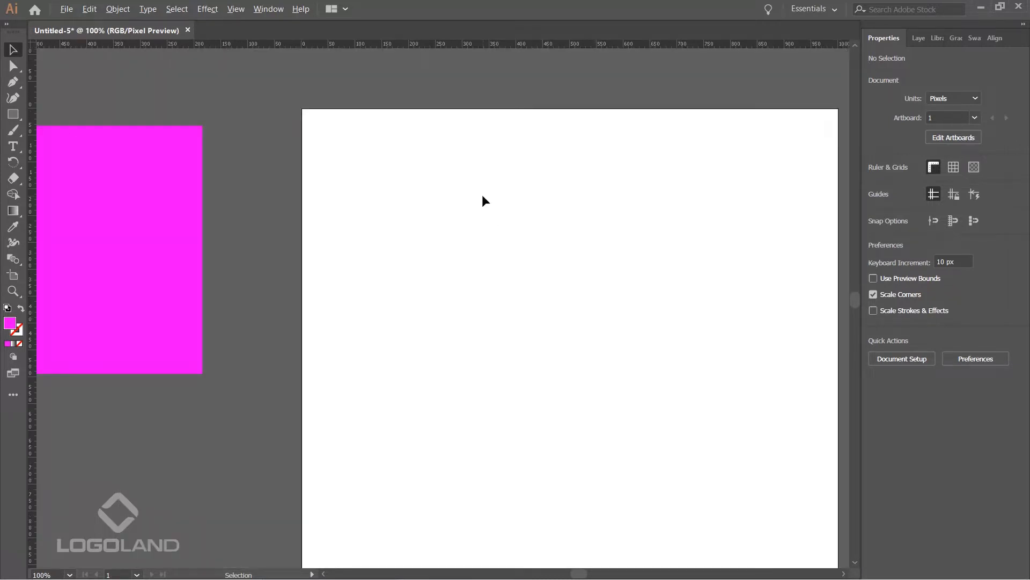
scroll(483, 195, up, 2)
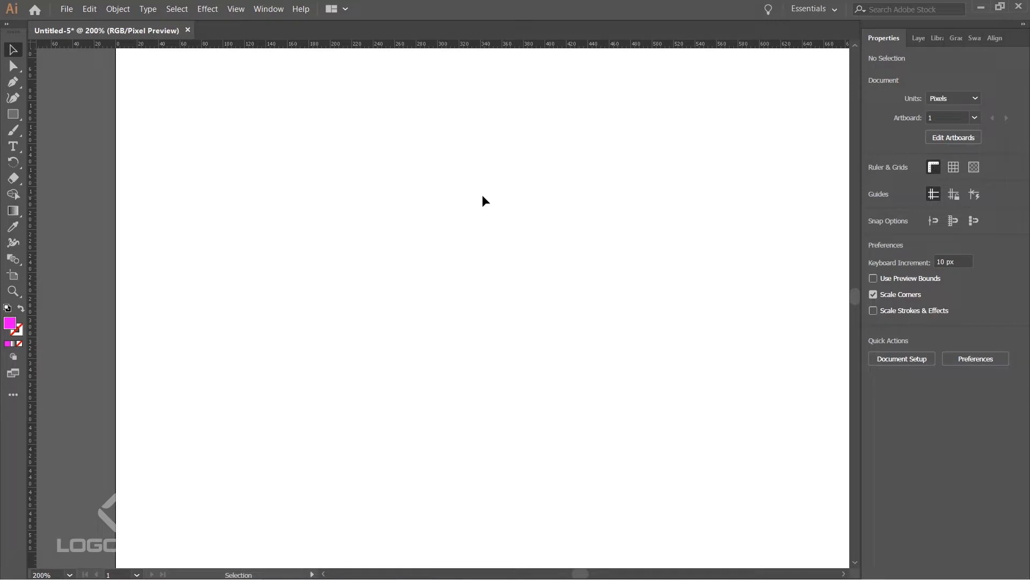
Pan around the artboard at 200% magnification to view its different areas.
key(space)
drag(483, 195, 490, 399)
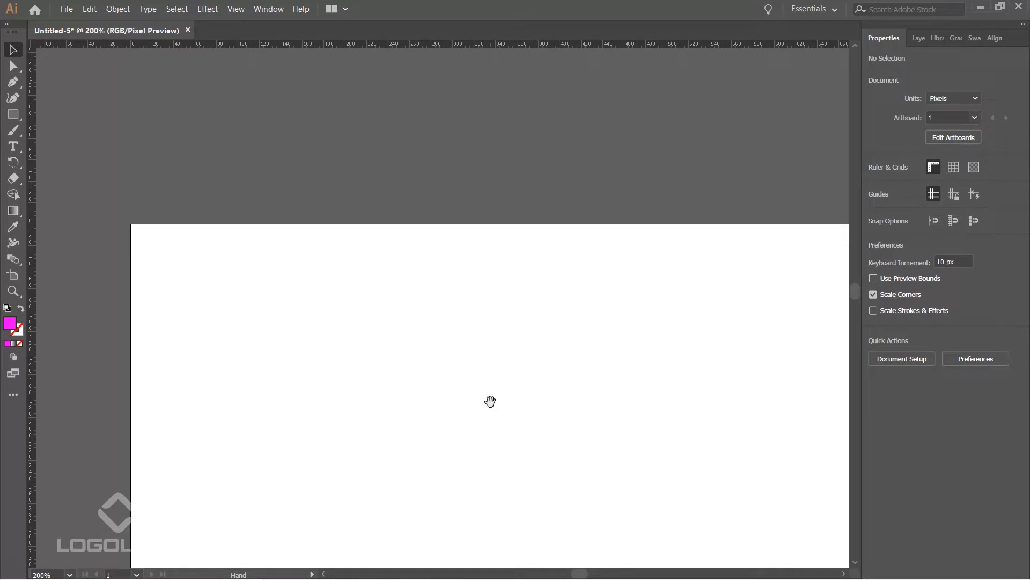
drag(646, 481, 465, 117)
drag(598, 403, 514, 229)
drag(605, 436, 493, 128)
drag(584, 350, 676, 343)
drag(300, 291, 583, 407)
drag(505, 134, 462, 392)
drag(319, 140, 300, 451)
drag(419, 197, 398, 307)
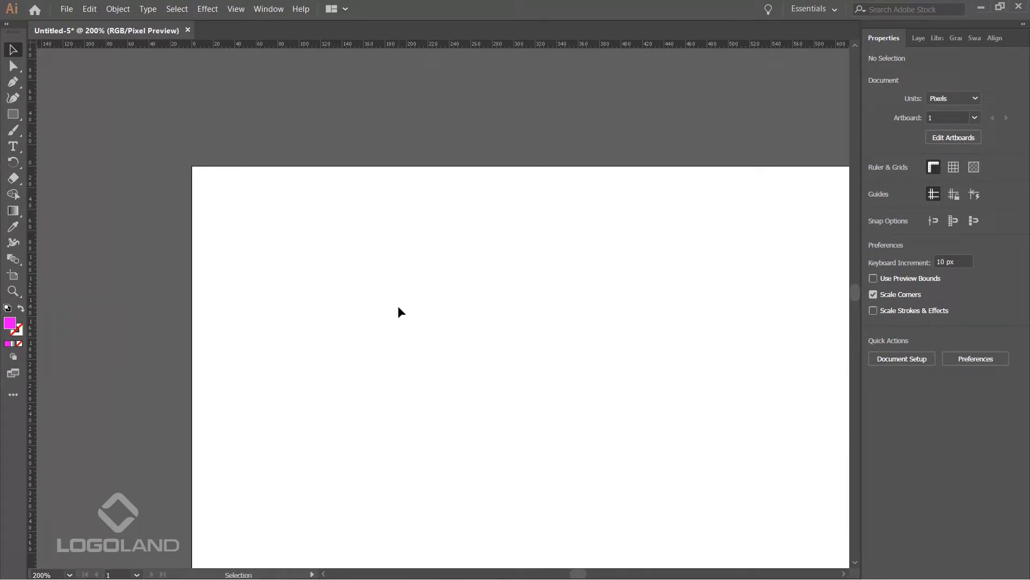
Show the whole artboard and the magenta rectangle together at 50% zoom and select the rectangle.
scroll(398, 310, down, 3)
drag(462, 356, 417, 237)
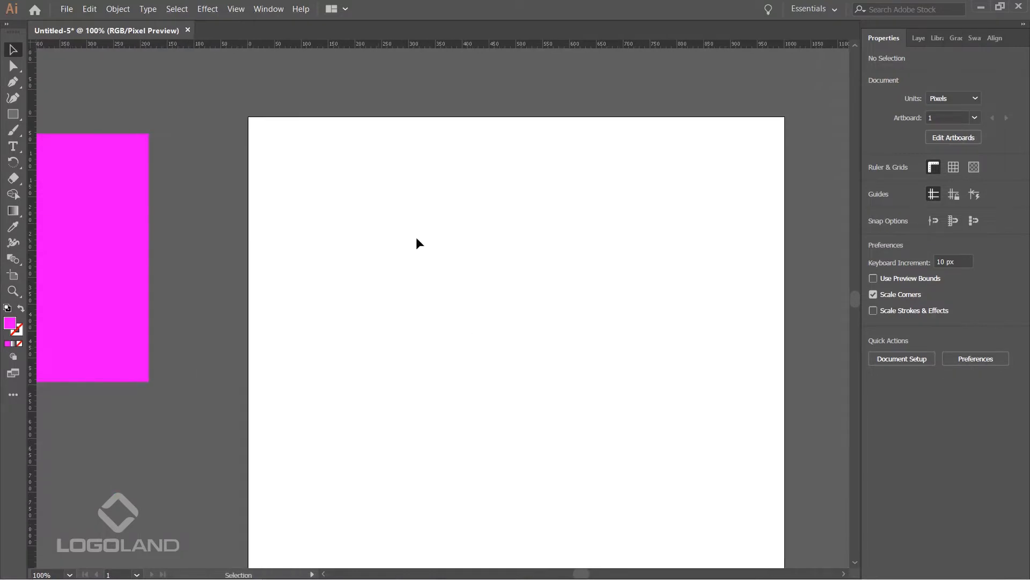
scroll(416, 237, down, 3)
scroll(422, 252, up, 2)
drag(424, 294, 432, 266)
key(ctrl+minus)
scroll(432, 264, up, 4)
scroll(432, 264, down, 4)
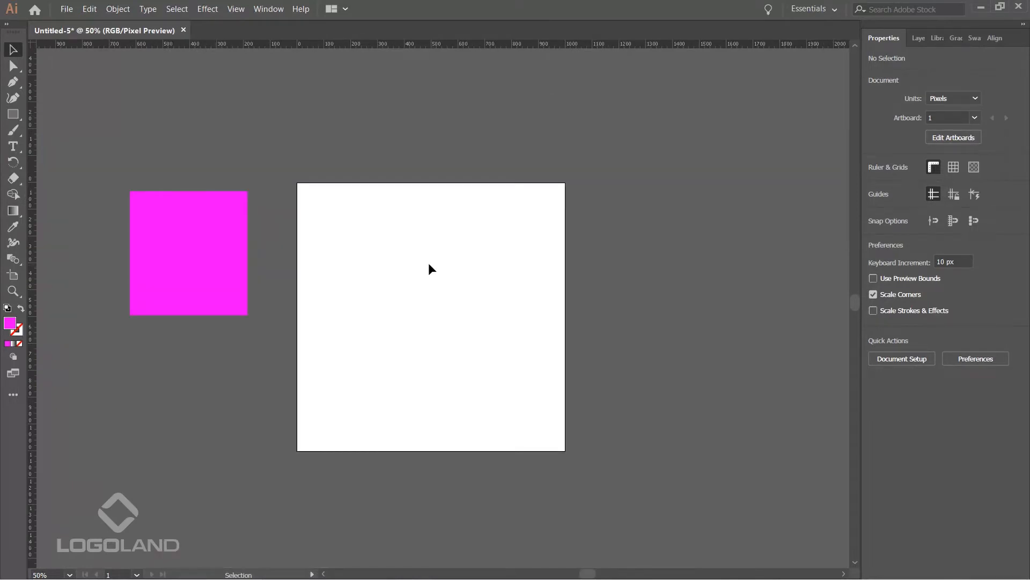
drag(329, 271, 442, 260)
drag(345, 223, 439, 235)
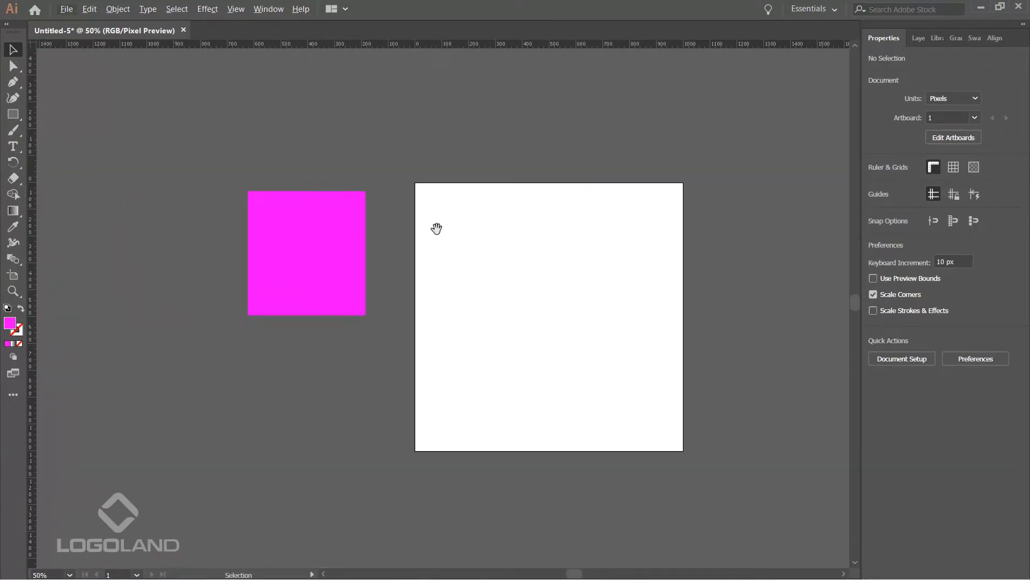
click(365, 254)
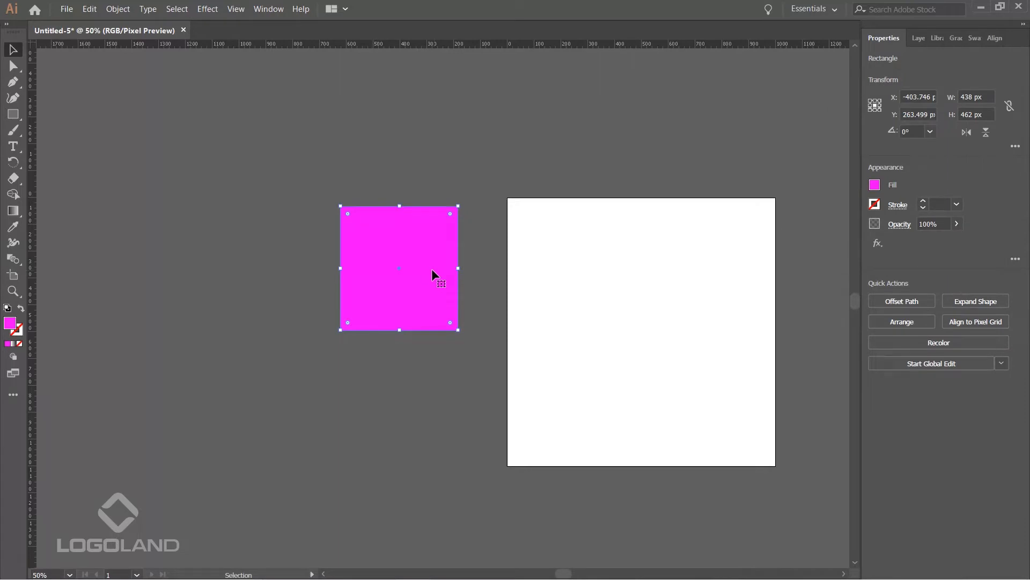
Draw a magenta ellipse about 494 × 514 px below and to the left of the rectangle, and deselect it.
drag(13, 114, 63, 134)
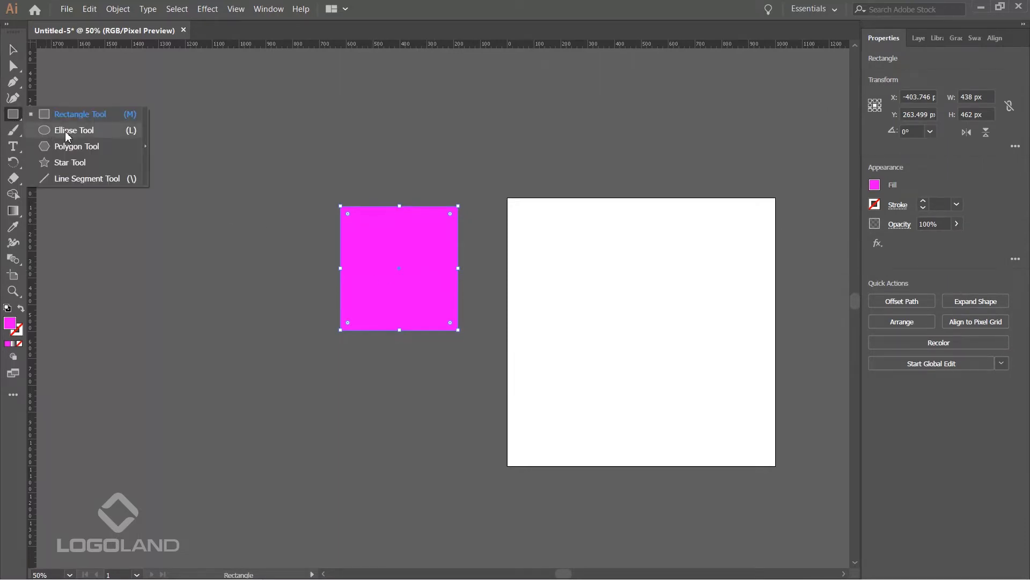
click(66, 131)
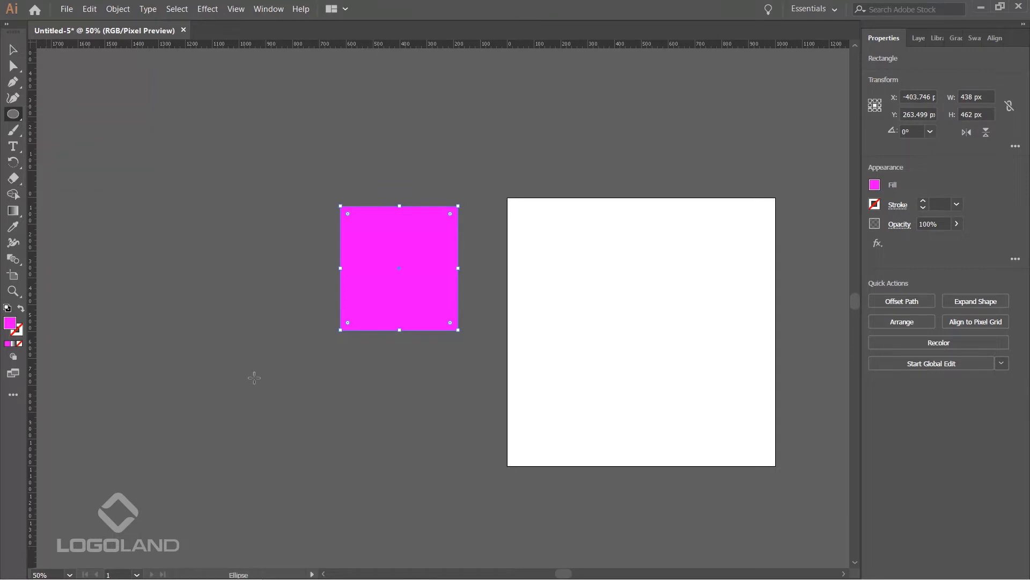
drag(301, 439, 334, 468)
drag(333, 468, 345, 468)
drag(345, 468, 364, 501)
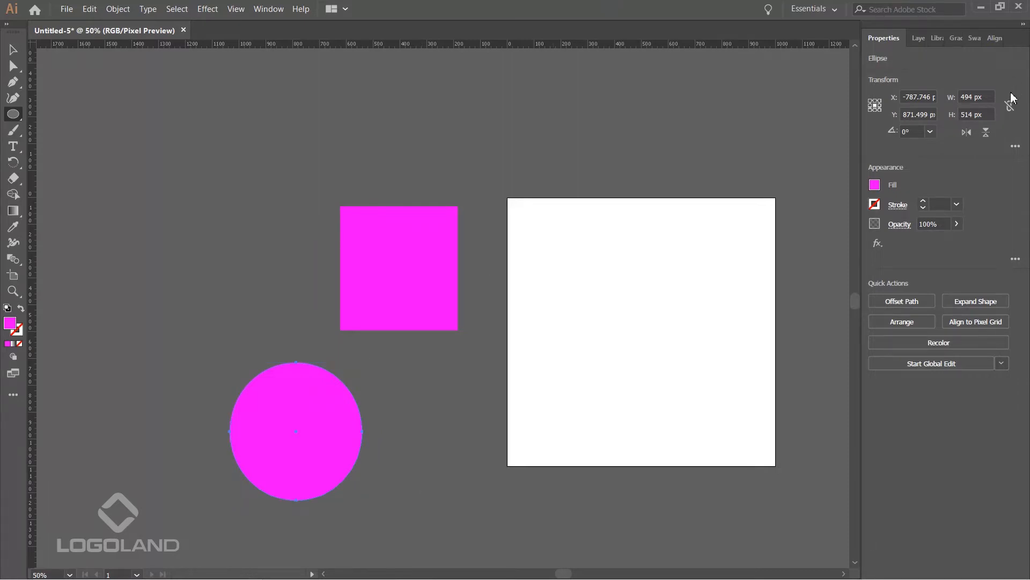
key(v)
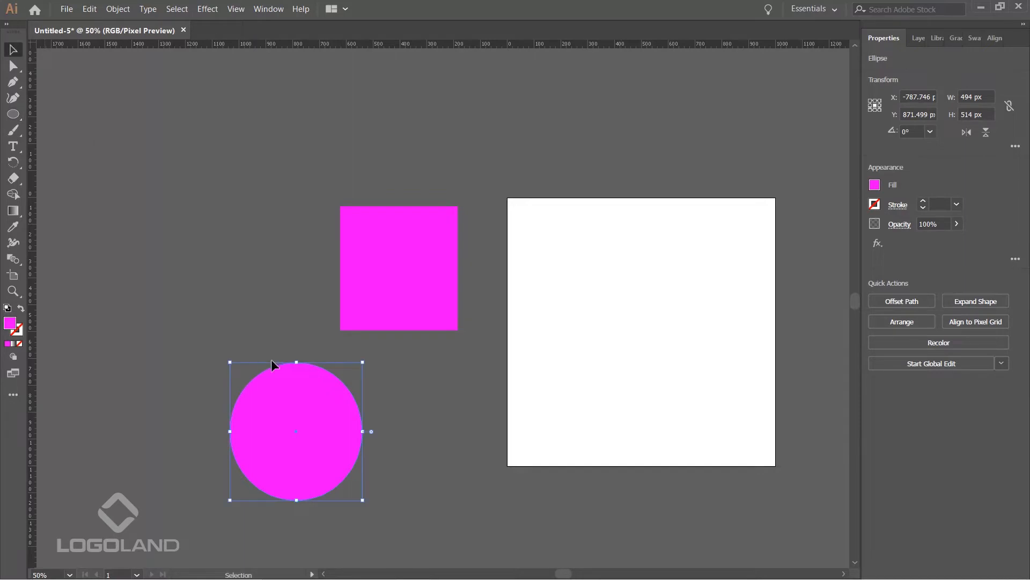
click(414, 414)
Select the magenta ellipse and open its width and height values in turn.
click(327, 413)
click(988, 97)
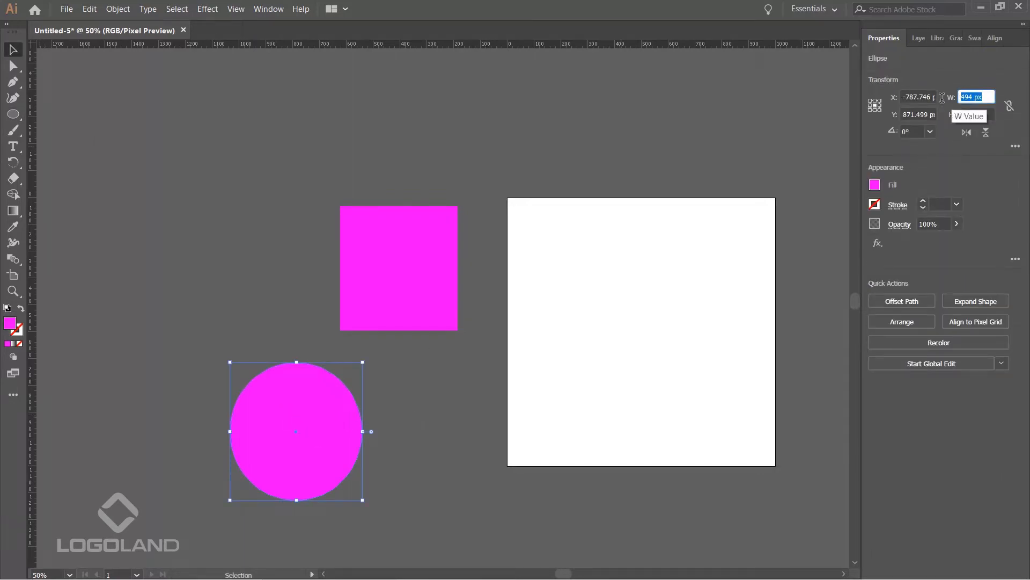
click(989, 115)
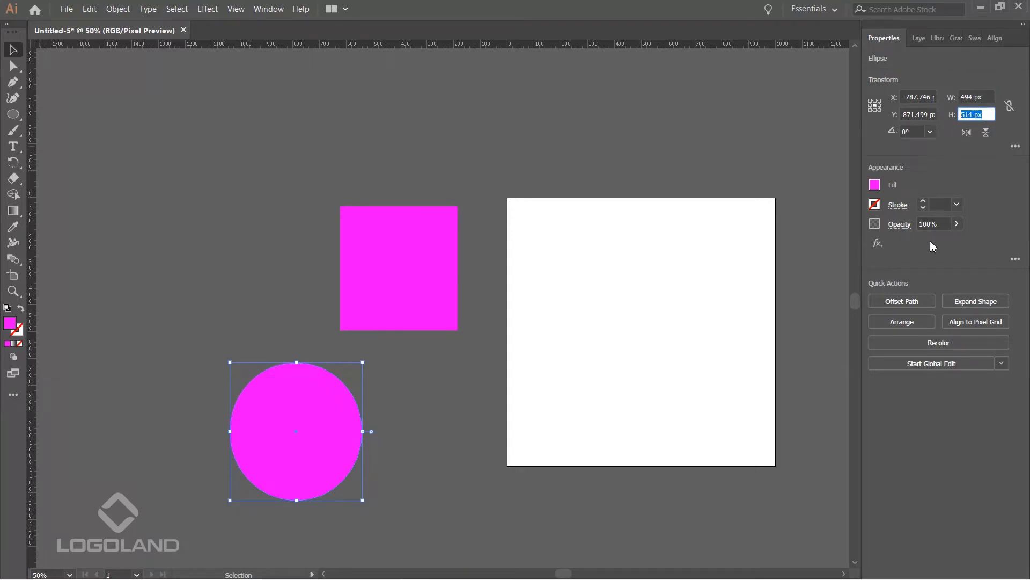
Set the magenta ellipse's width to 500 px and its height to 500 px.
click(987, 97)
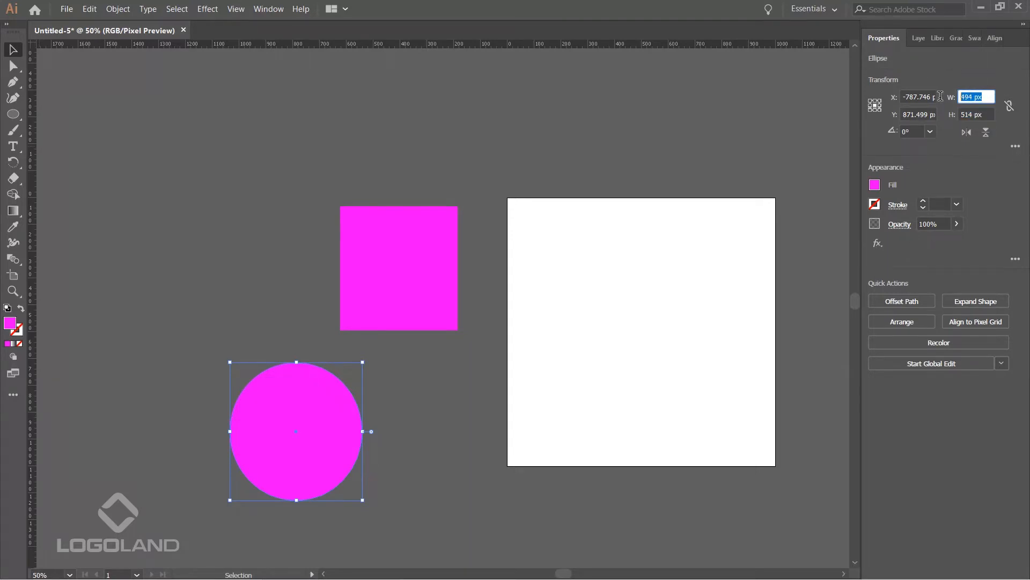
text(5)
key(Tab)
text(500)
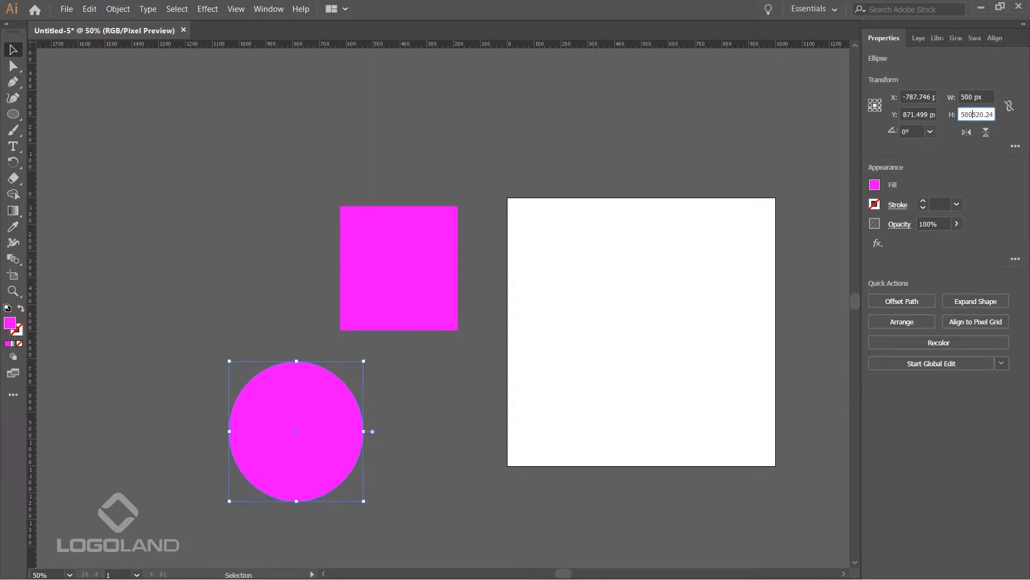
key(Escape)
text(500)
key(Return)
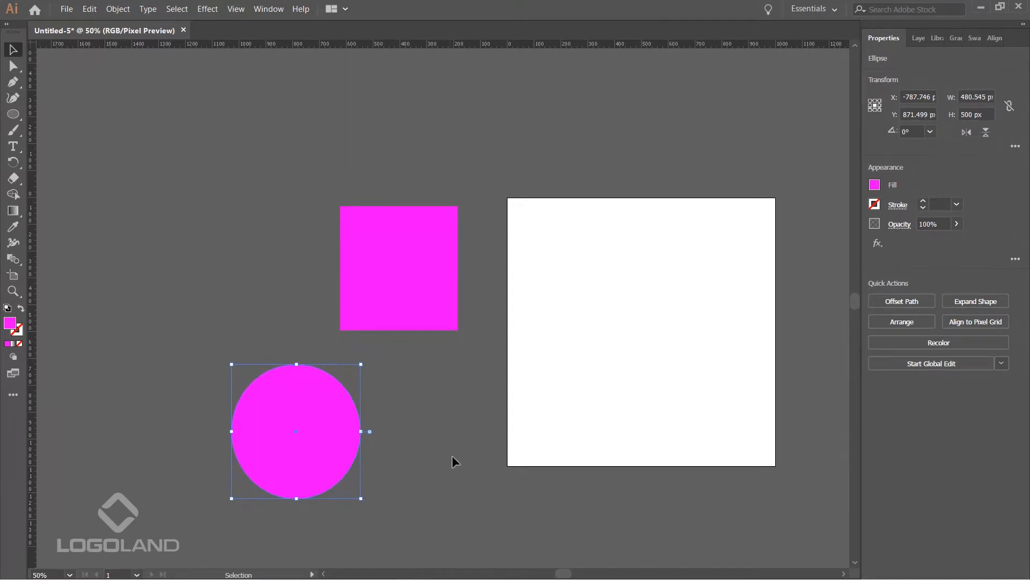
Delete the magenta ellipse below the rectangle.
click(452, 457)
click(319, 435)
key(Delete)
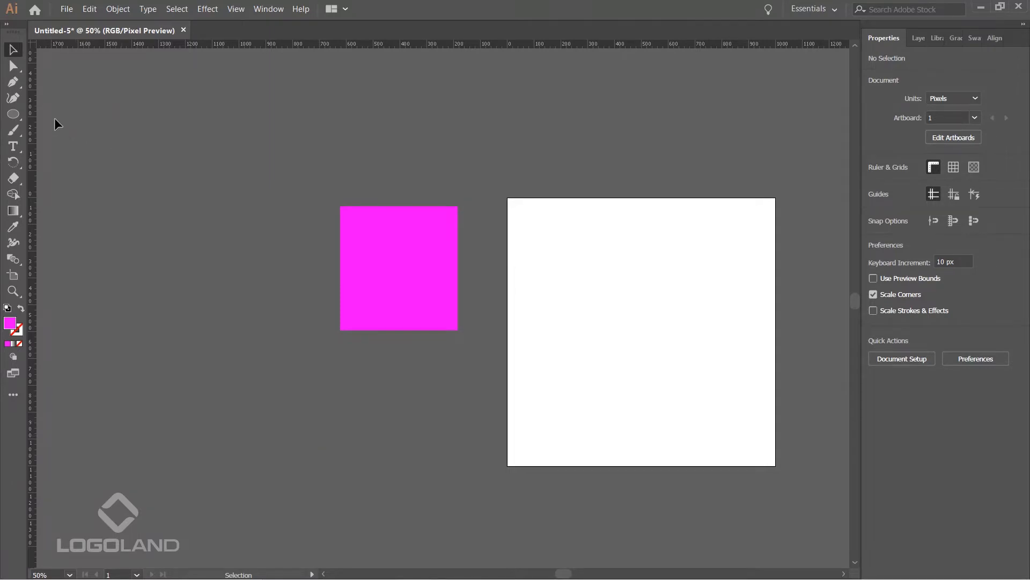
Draw a perfect magenta circle about 532 px in diameter to the left of the magenta rectangle.
click(14, 117)
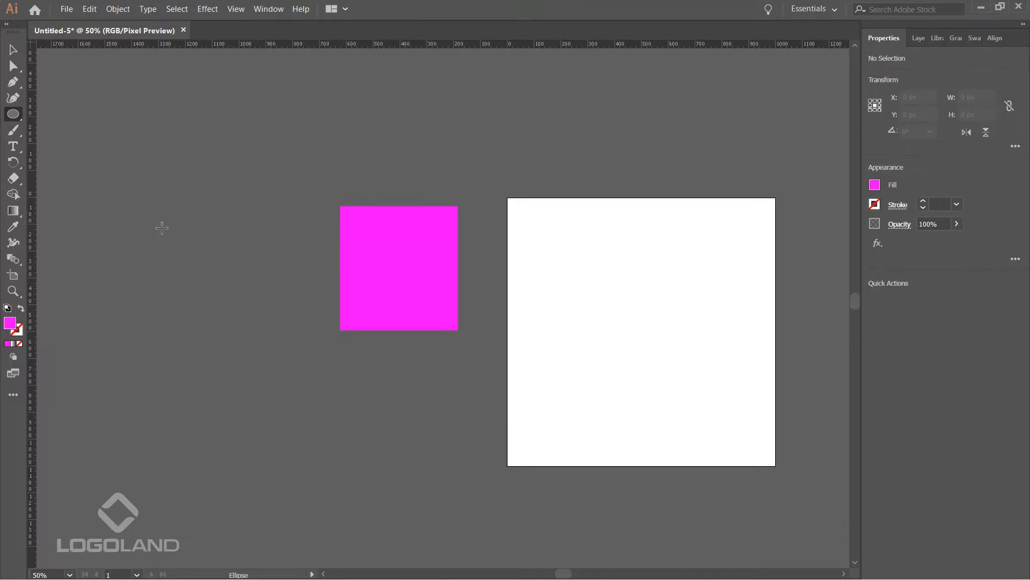
drag(152, 207, 260, 318)
drag(260, 318, 223, 350)
key(v)
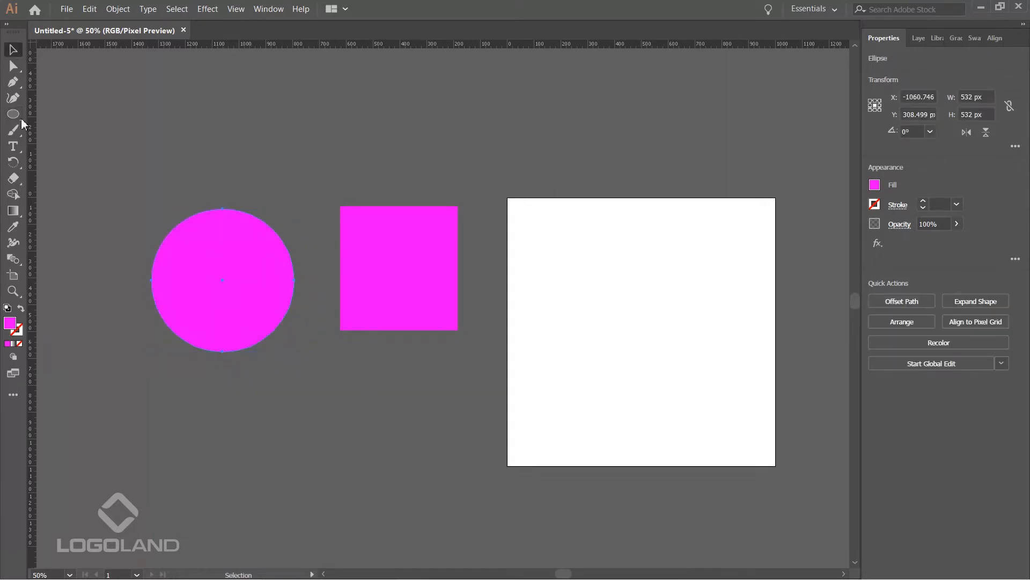
Draw a magenta square to the right of the artboard with the Rectangle tool and deselect it.
drag(13, 114, 68, 129)
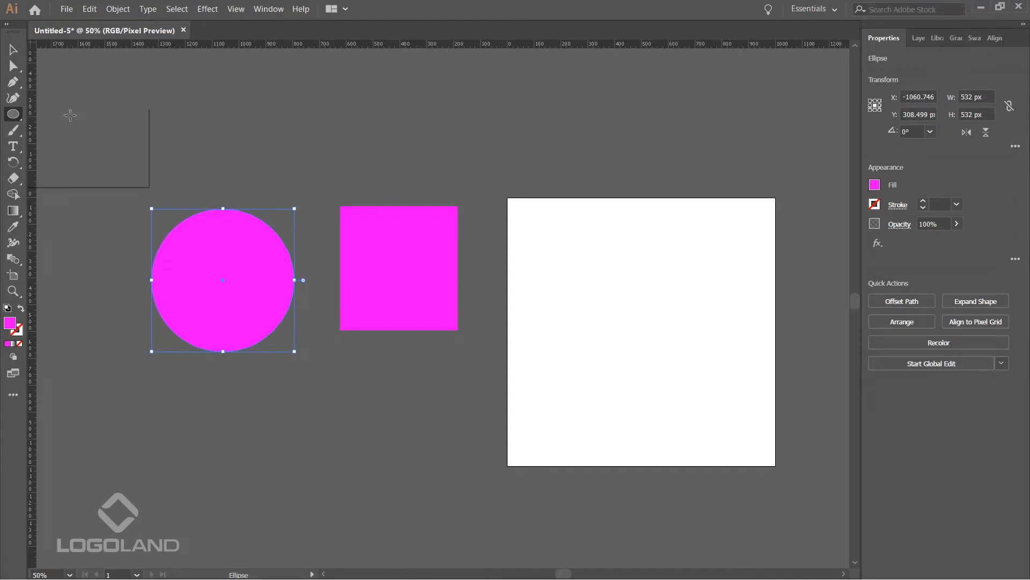
key(space)
drag(441, 285, 58, 315)
drag(472, 209, 553, 258)
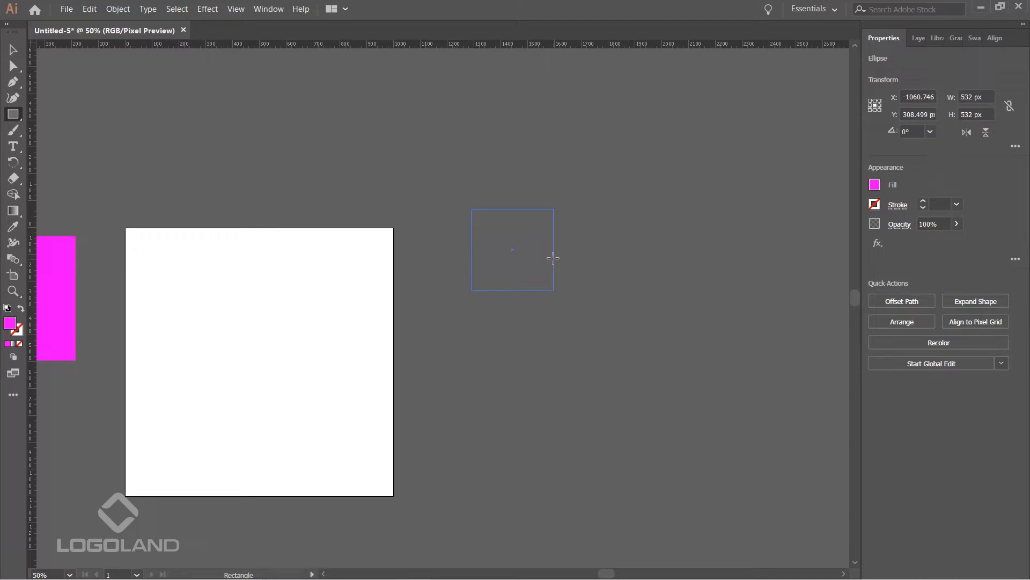
drag(554, 258, 629, 350)
click(14, 51)
click(209, 165)
Draw a magenta five-pointed star about 507 × 482 px above the rectangle left of the artboard, and delete it.
drag(209, 165, 325, 187)
drag(15, 114, 68, 157)
drag(150, 126, 207, 166)
drag(295, 161, 327, 158)
key(ctrl+z)
click(16, 51)
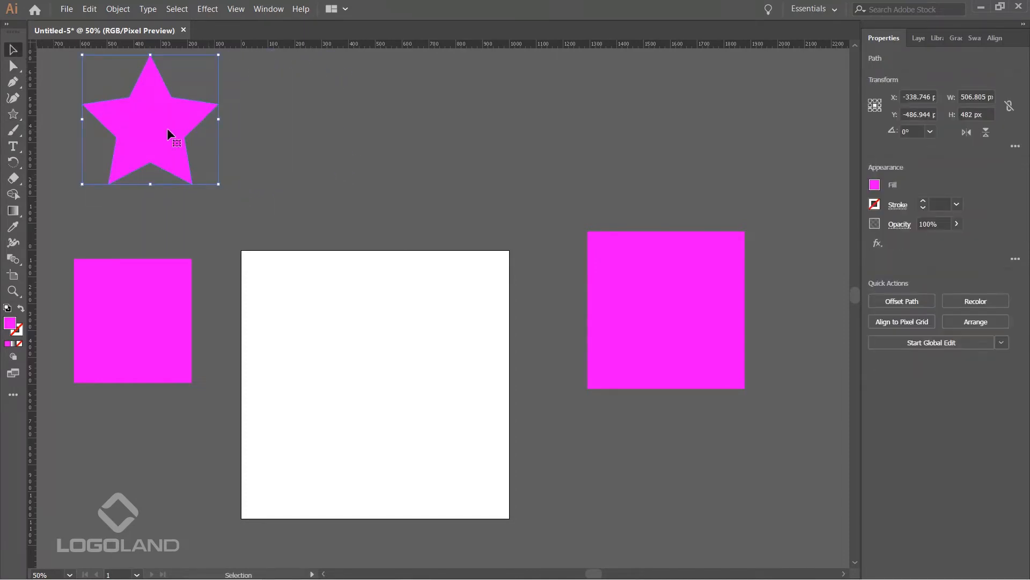
key(Delete)
Move the magenta rectangle between the circle and the artboard onto the artboard, deselect it and show it at 100% zoom.
drag(587, 366, 585, 333)
drag(370, 339, 540, 342)
drag(482, 315, 462, 315)
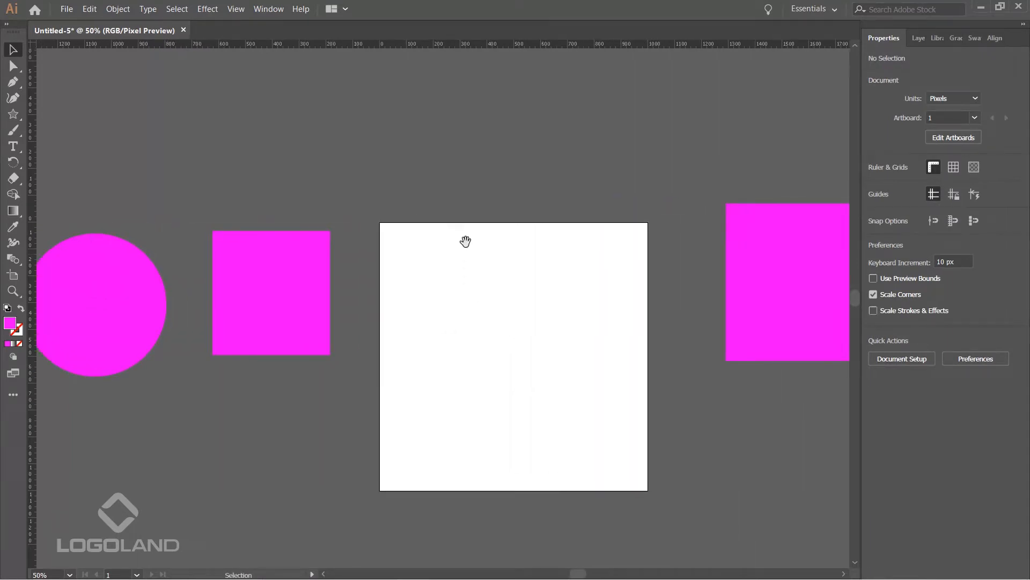
drag(467, 240, 402, 245)
drag(257, 283, 466, 323)
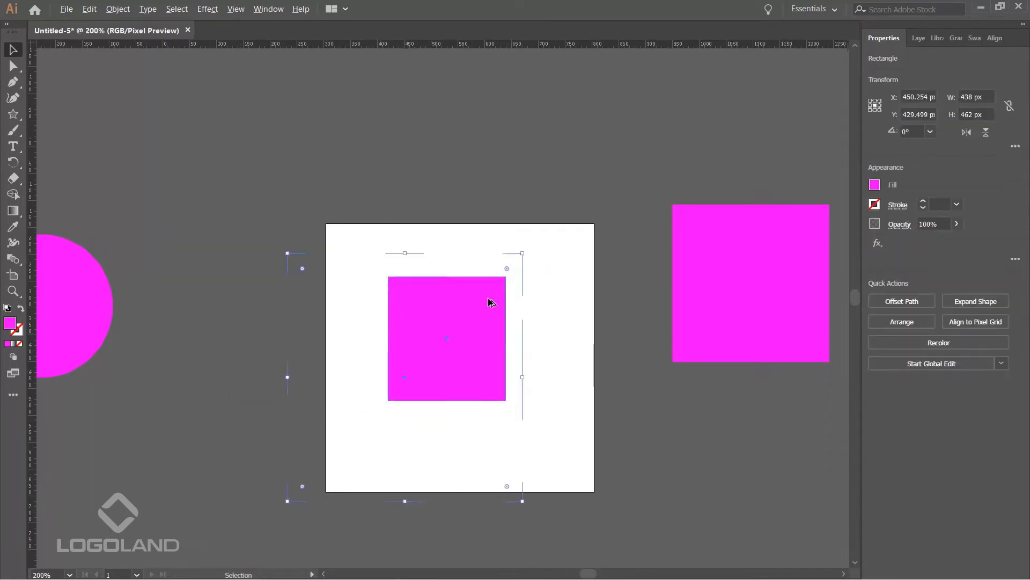
scroll(490, 301, up, 4)
click(593, 247)
scroll(600, 201, down, 4)
scroll(588, 222, up, 2)
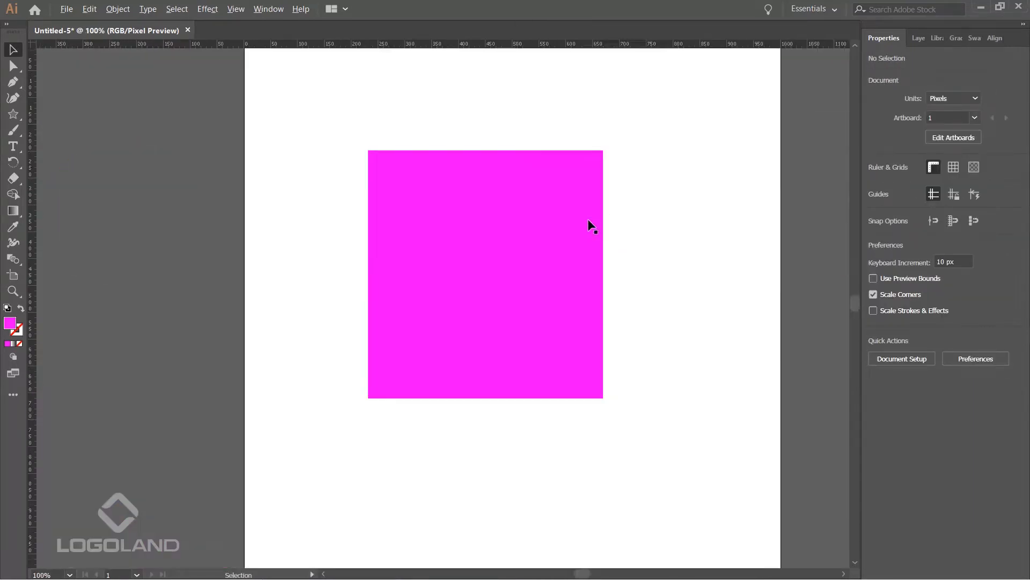
Give the magenta rectangle on the artboard a black stroke and deselect it.
click(552, 216)
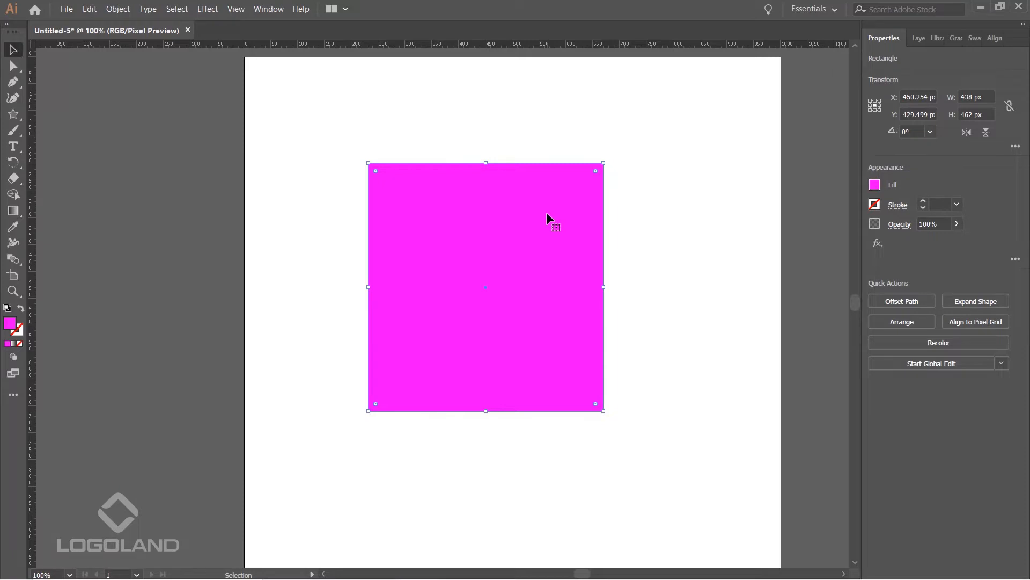
click(343, 247)
click(427, 228)
click(331, 213)
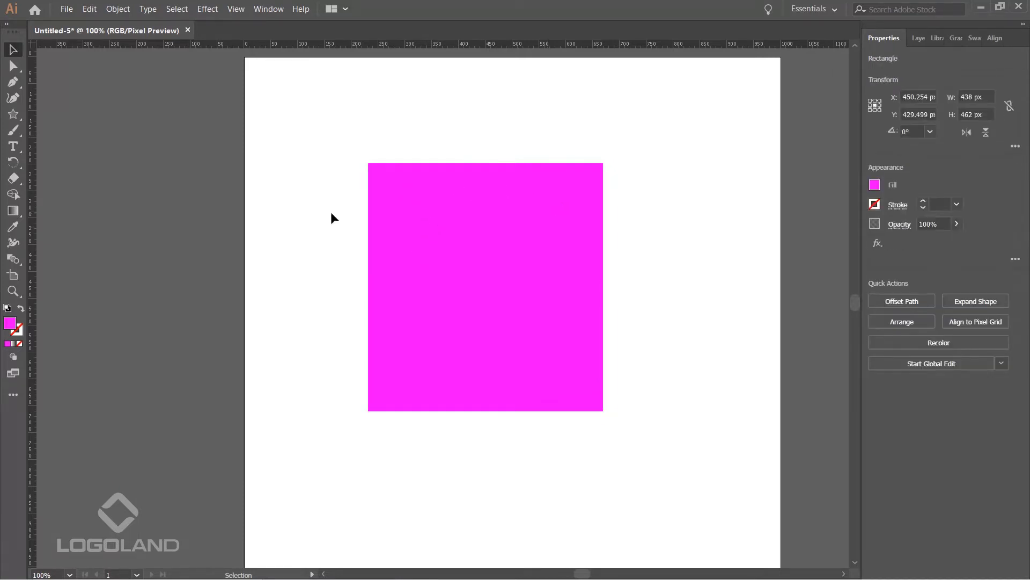
click(427, 217)
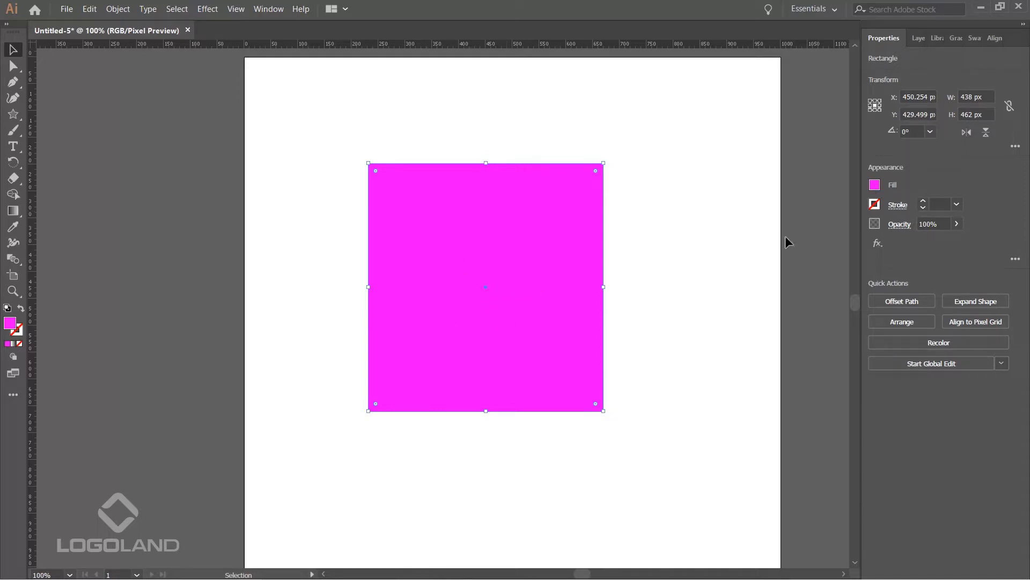
click(875, 205)
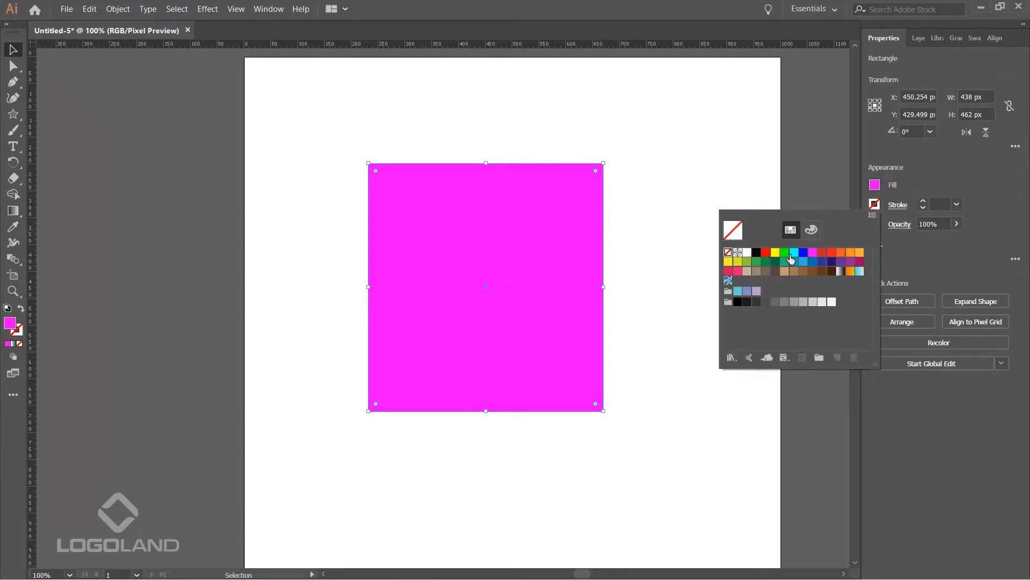
click(757, 254)
click(927, 185)
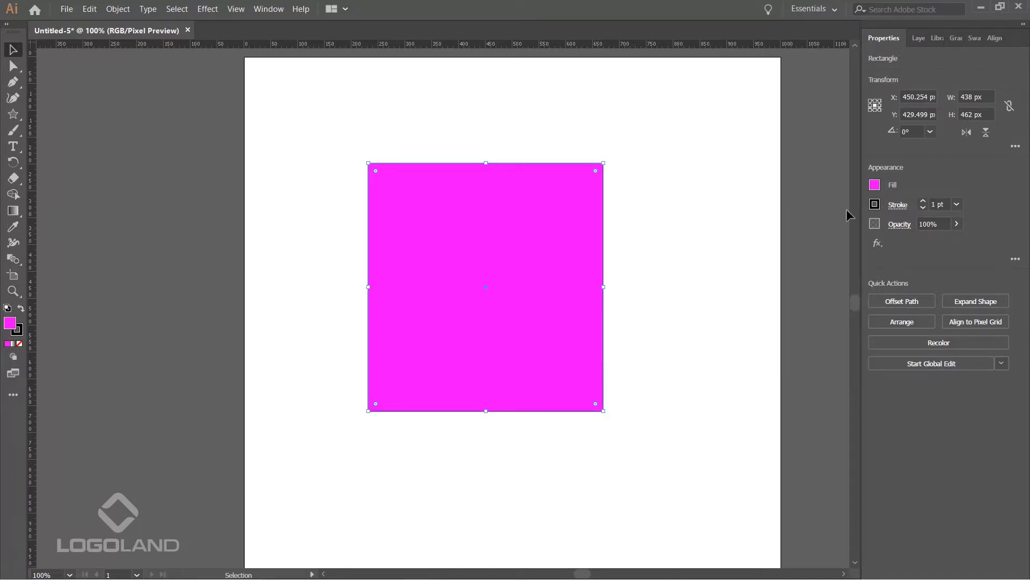
click(616, 194)
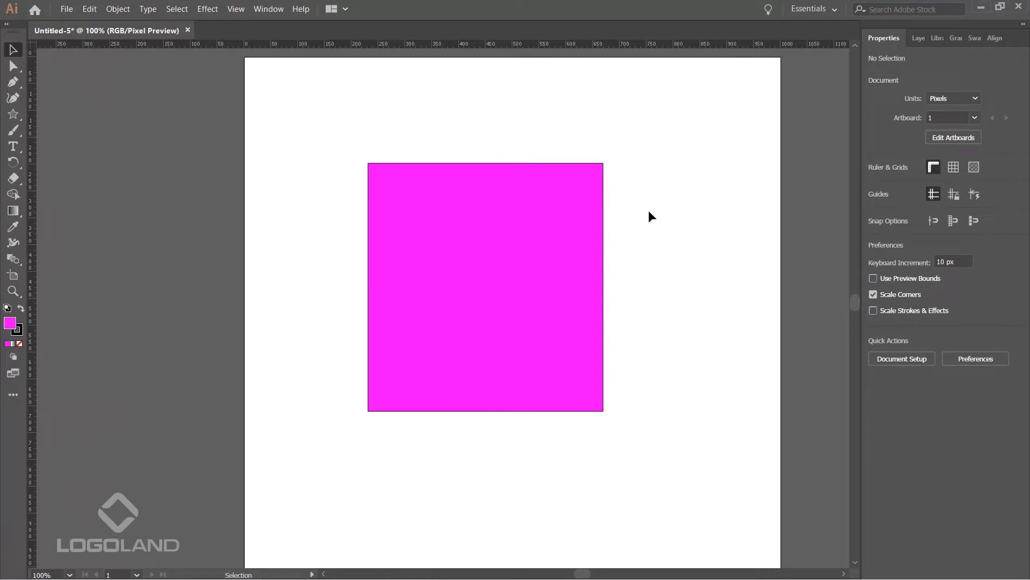
Inspect the rectangle's outline and view its available fill swatches without choosing one.
click(553, 210)
click(613, 211)
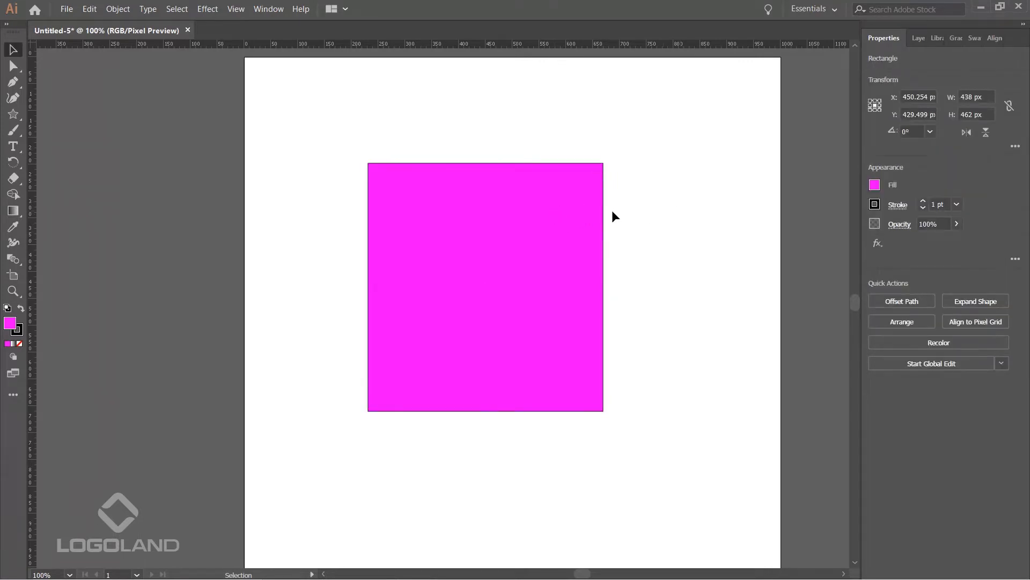
click(585, 210)
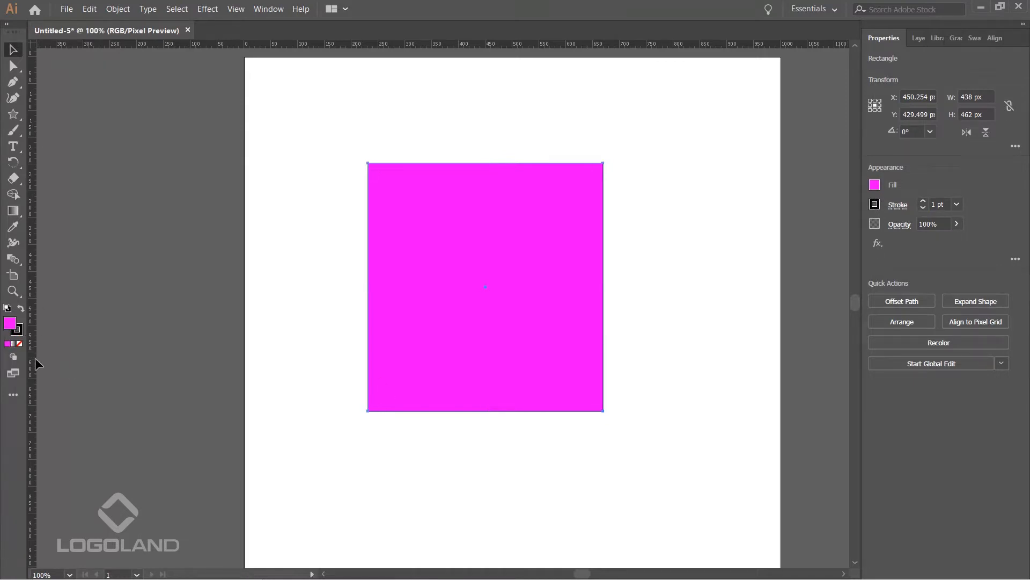
click(233, 313)
click(389, 257)
click(875, 185)
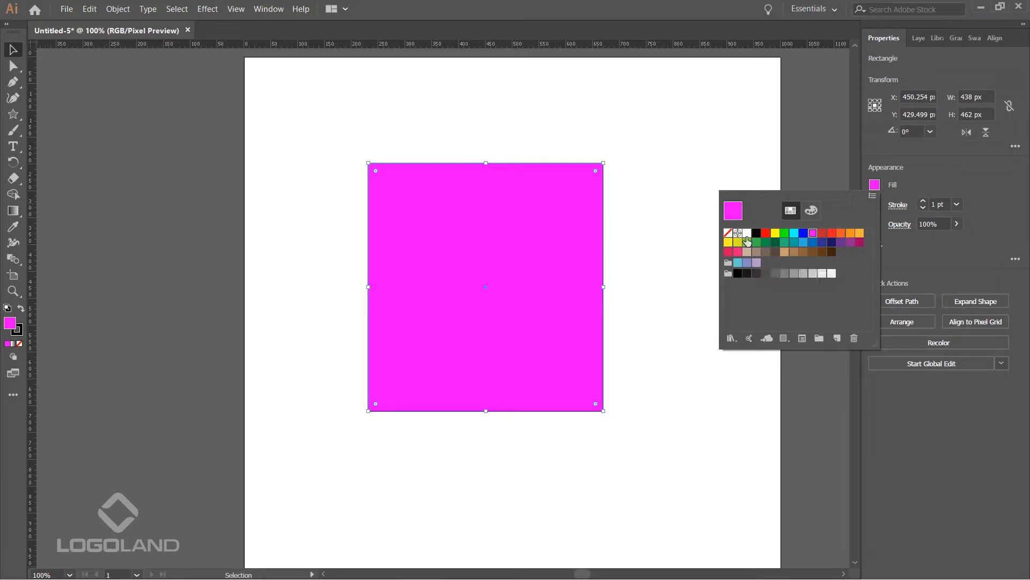
click(591, 8)
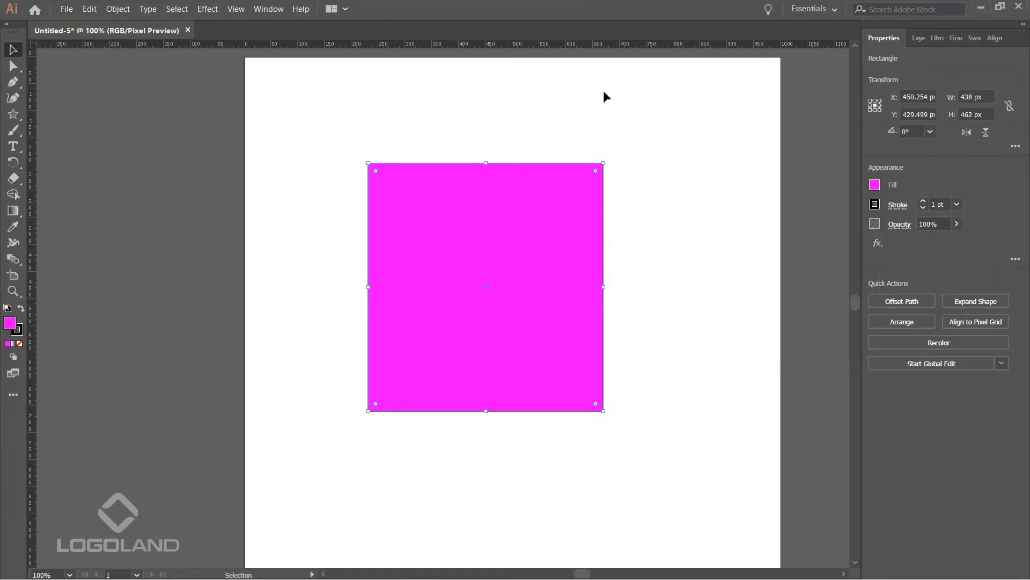
click(642, 169)
Open the Color Picker for the rectangle's fill and pick the blue shade 1D76BF.
click(473, 212)
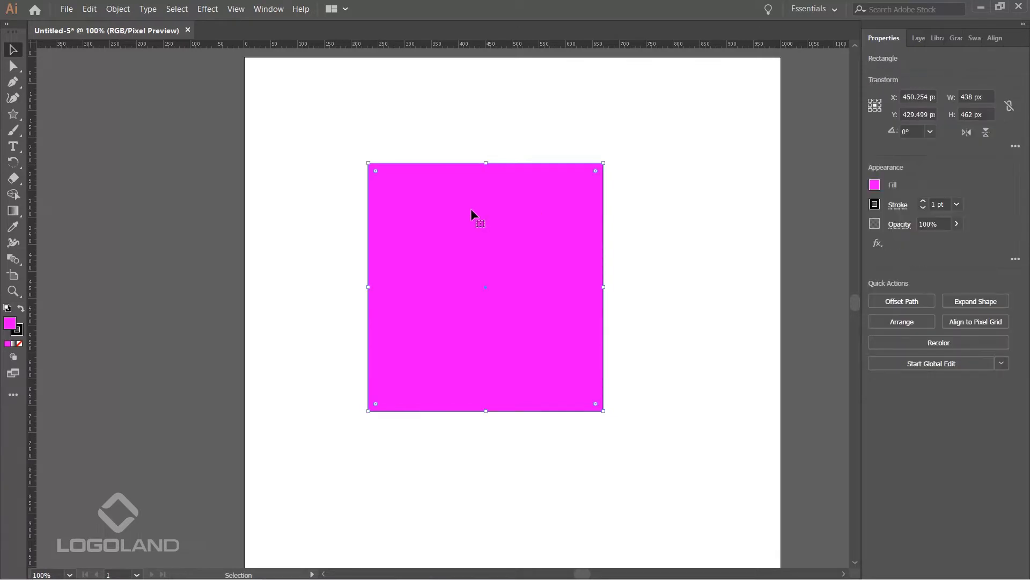
double_click(13, 325)
drag(684, 110, 815, 114)
click(733, 234)
drag(857, 180, 864, 222)
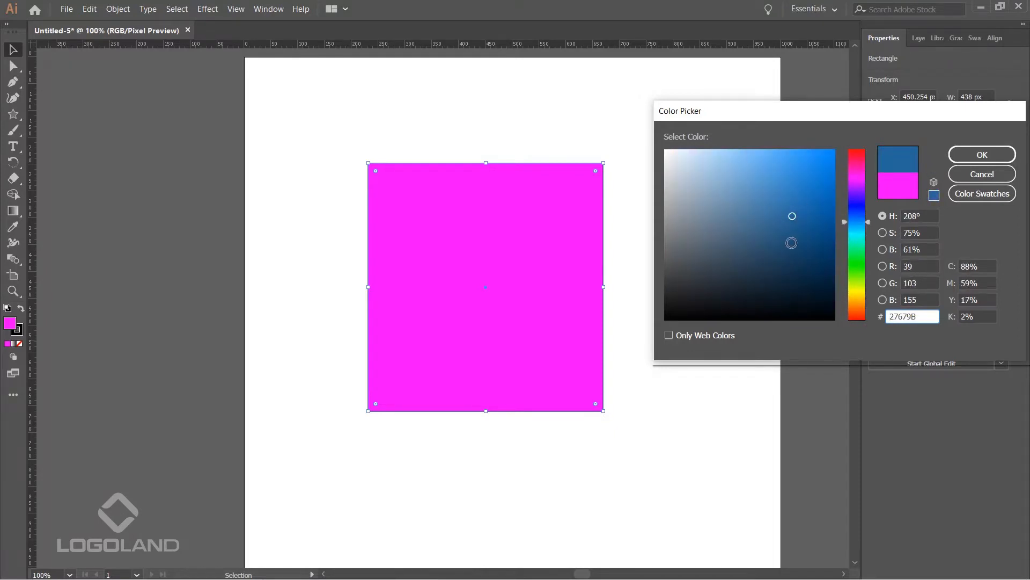
drag(794, 212, 810, 192)
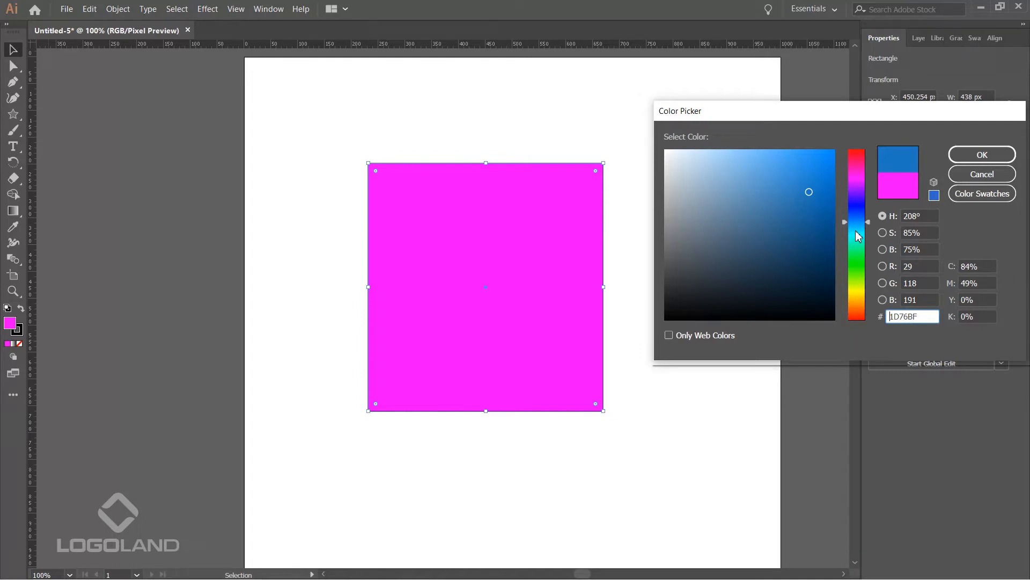
Try the reds BF1D1D, FF0000 and 993333 and the green 409933 in the Color Picker.
drag(857, 230, 850, 140)
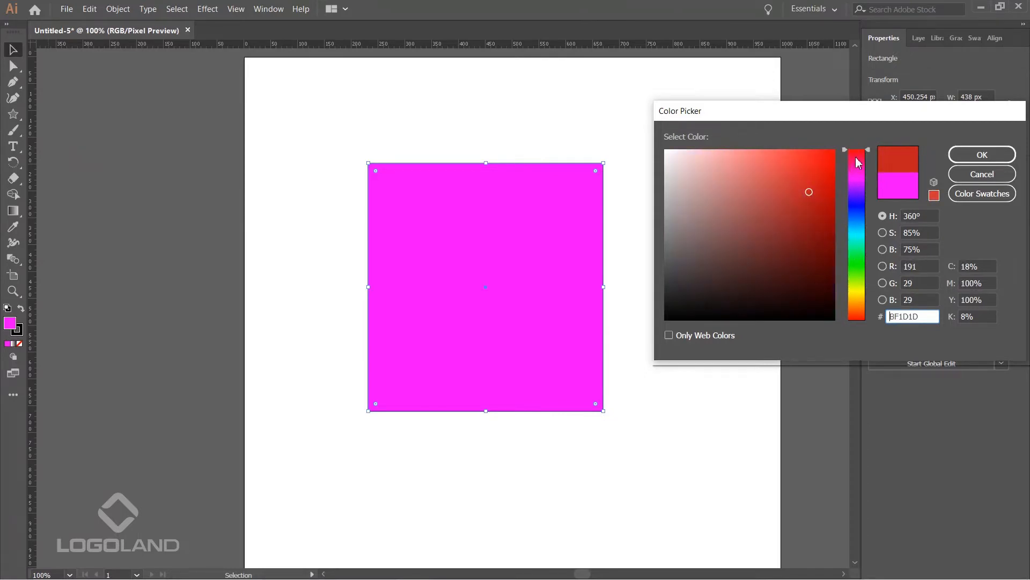
drag(815, 176, 842, 142)
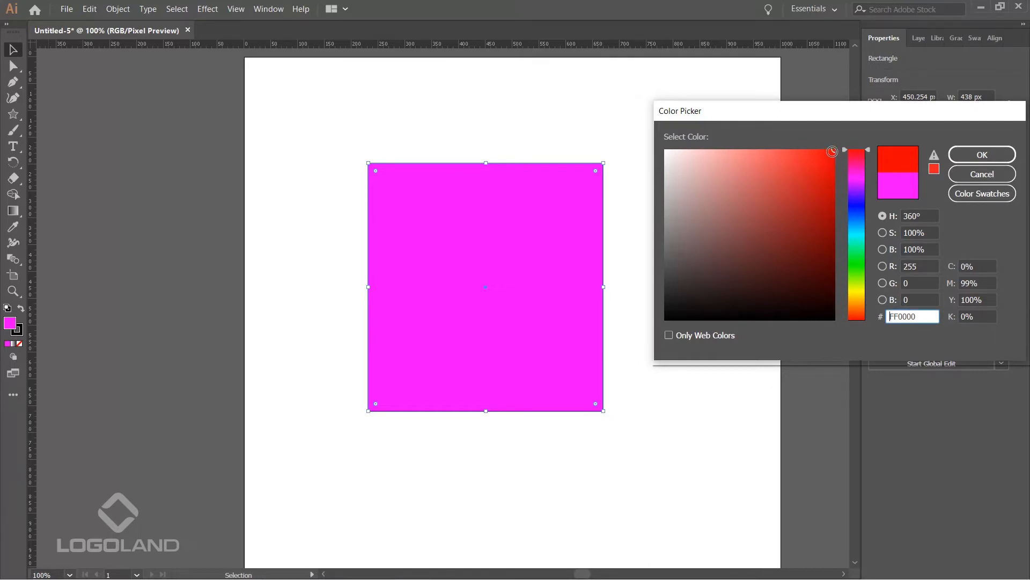
mouse_move(839, 154)
mouse_down()
mouse_move(839, 241)
mouse_move(839, 141)
mouse_move(741, 149)
mouse_move(663, 143)
mouse_move(796, 144)
mouse_move(655, 138)
mouse_move(762, 142)
mouse_move(802, 206)
mouse_move(759, 219)
mouse_move(794, 179)
mouse_move(780, 274)
mouse_move(759, 260)
mouse_move(800, 172)
mouse_move(798, 212)
mouse_move(692, 317)
mouse_move(720, 272)
mouse_move(779, 217)
mouse_up()
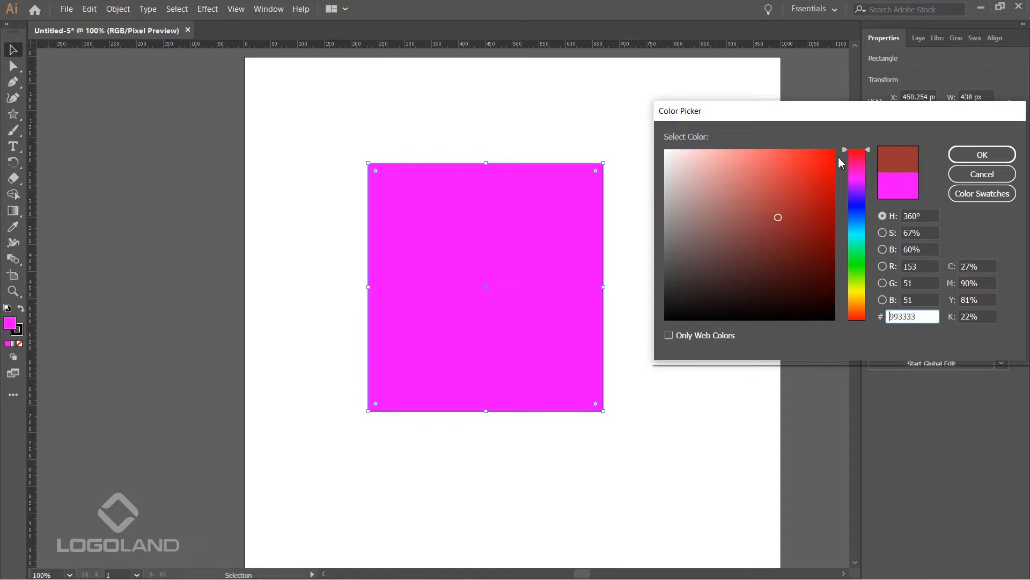
drag(845, 150, 861, 268)
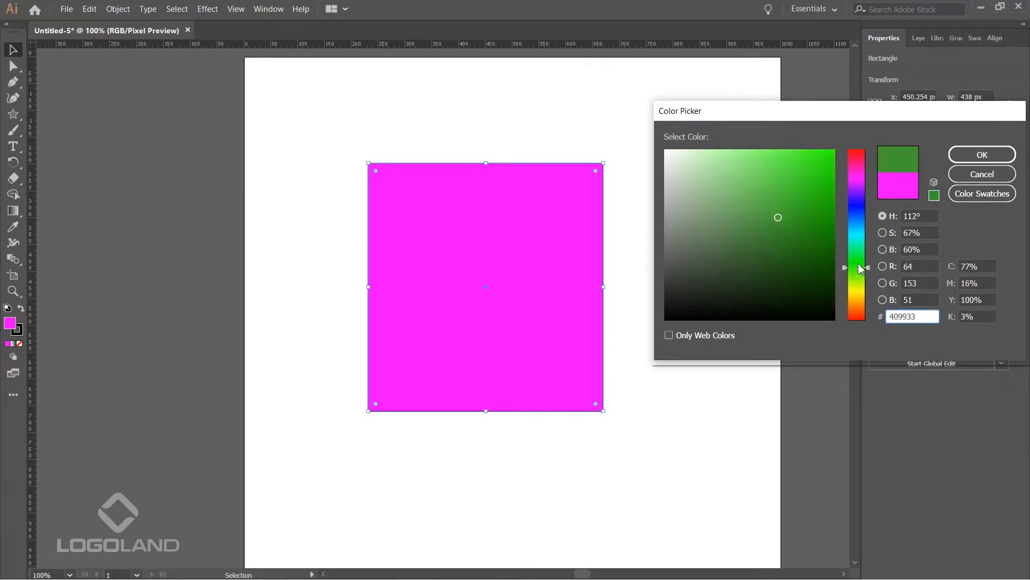
Set the rectangle's fill to the blue 2435B2, apply it and deselect the rectangle.
drag(844, 268, 850, 206)
mouse_move(766, 201)
mouse_down()
mouse_move(810, 176)
mouse_move(802, 200)
mouse_up()
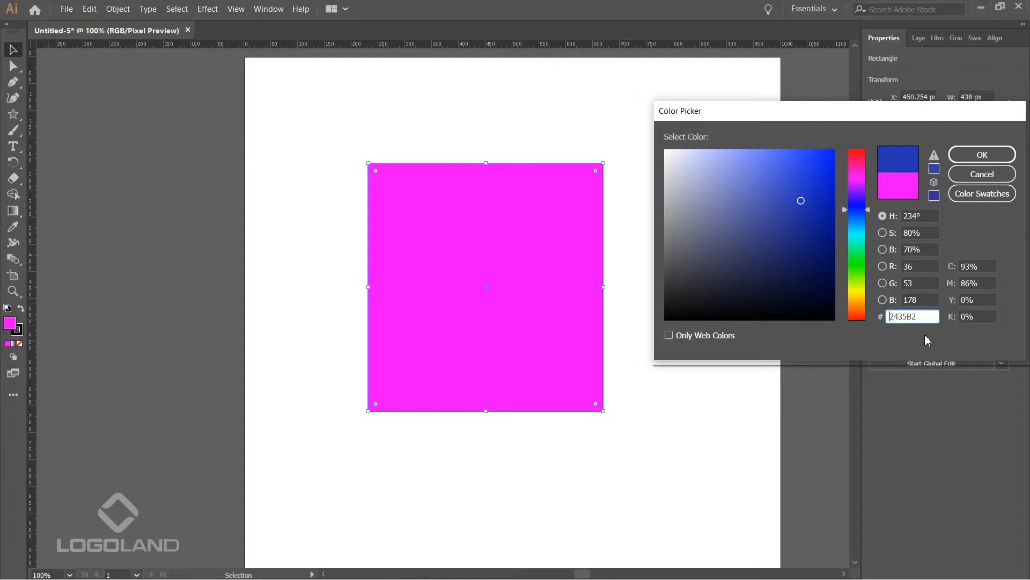
key(ctrl+a)
drag(806, 117, 762, 117)
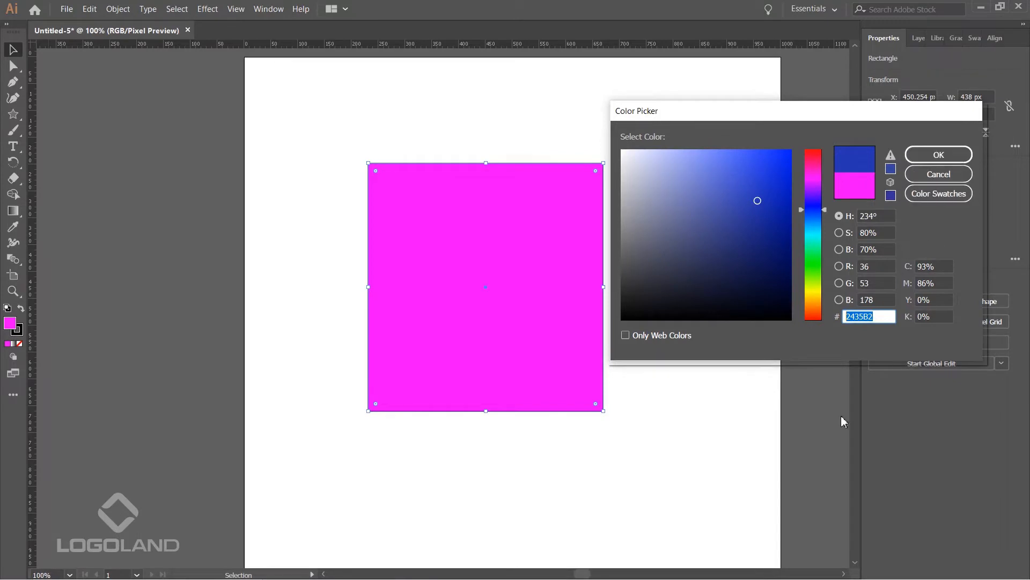
click(943, 157)
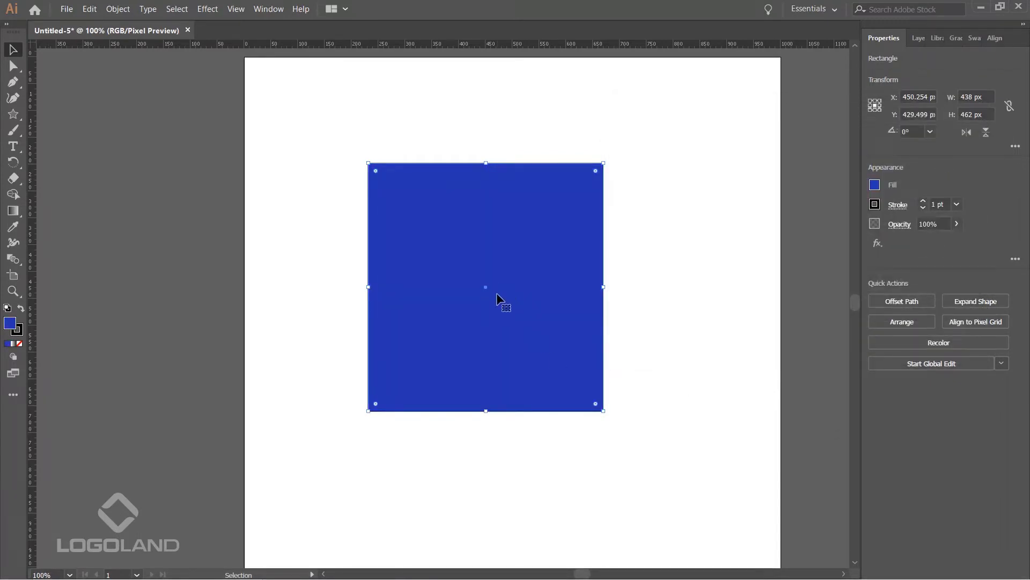
click(749, 275)
Change the blue rectangle's stroke colour to cyan and deselect it.
click(562, 231)
click(875, 205)
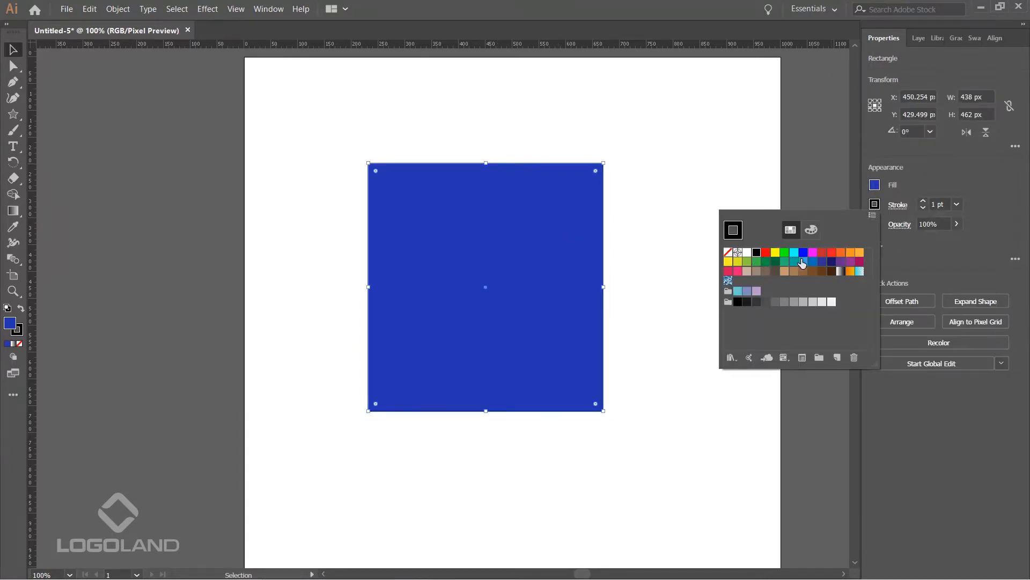
click(794, 256)
click(678, 239)
Change the blue rectangle's stroke colour to magenta and deselect it.
click(517, 245)
click(875, 205)
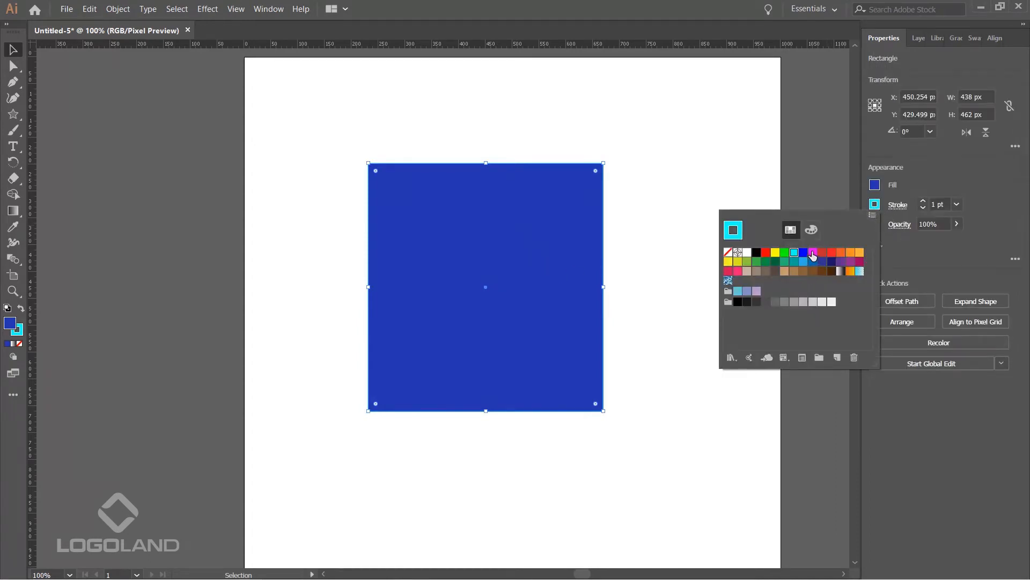
click(812, 258)
click(691, 180)
click(514, 208)
click(683, 213)
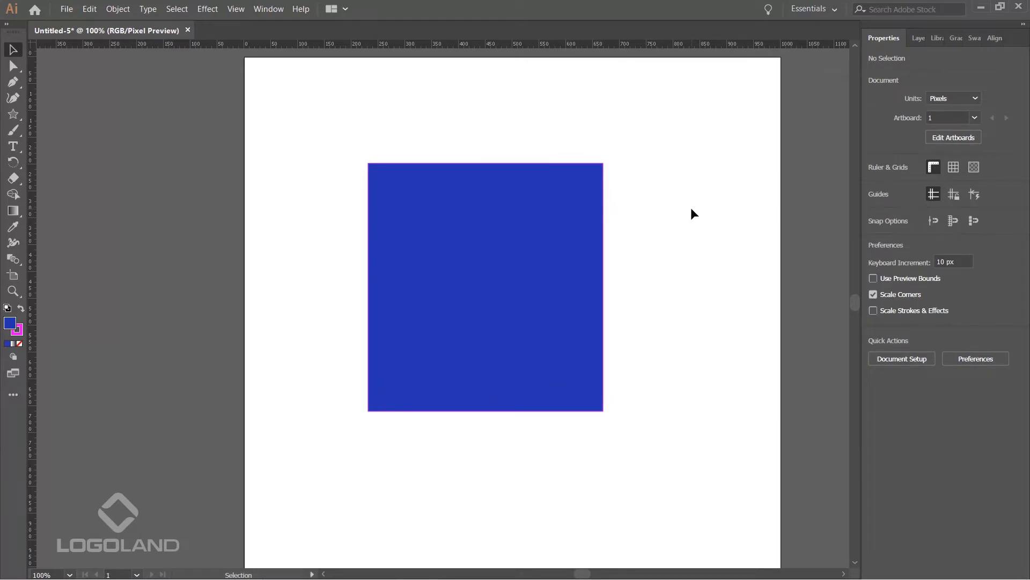
Increase the blue rectangle's magenta stroke weight to 8 pt and on to 16 pt.
click(592, 248)
click(659, 250)
click(589, 224)
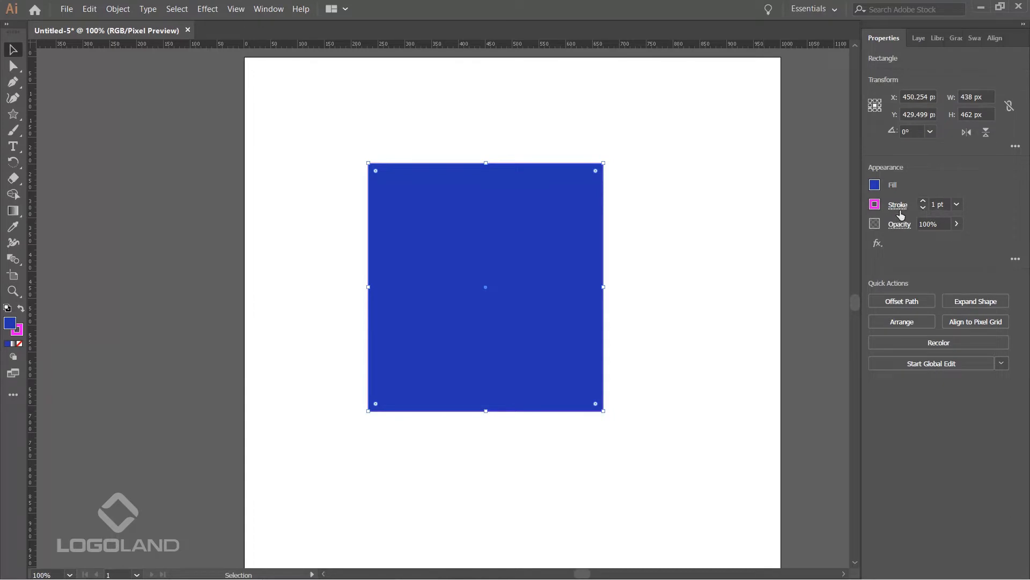
click(957, 204)
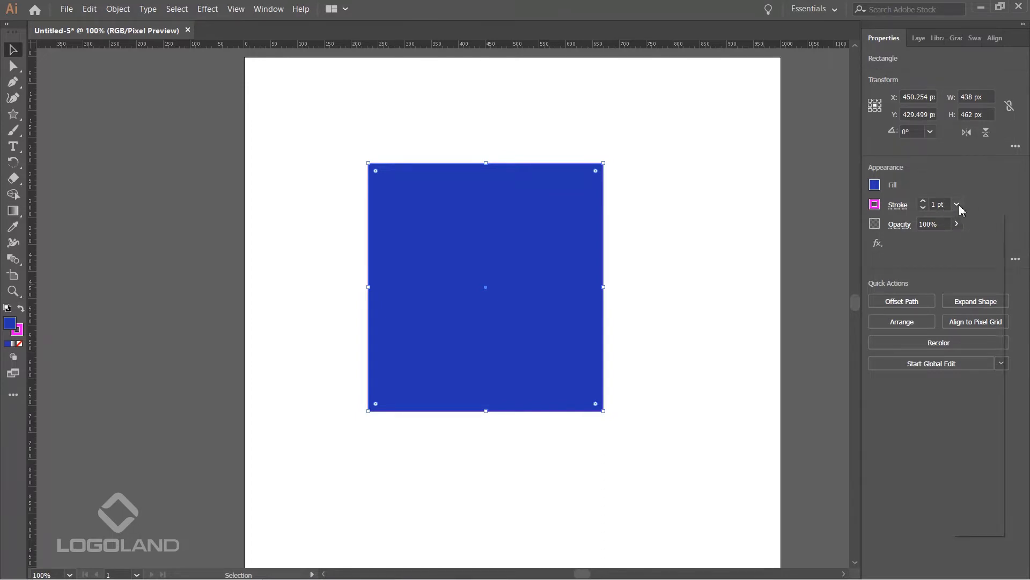
click(973, 366)
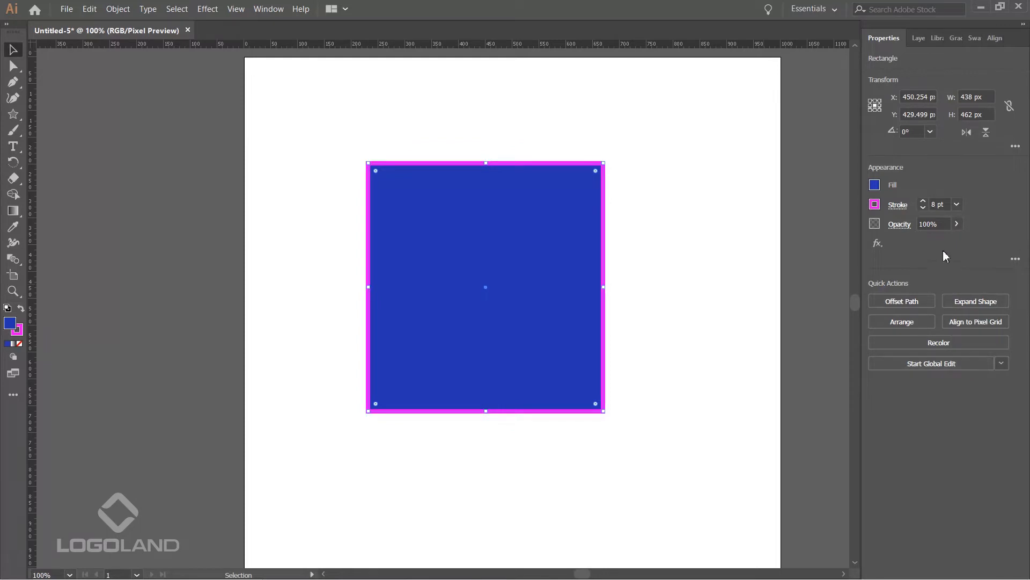
click(955, 203)
click(974, 440)
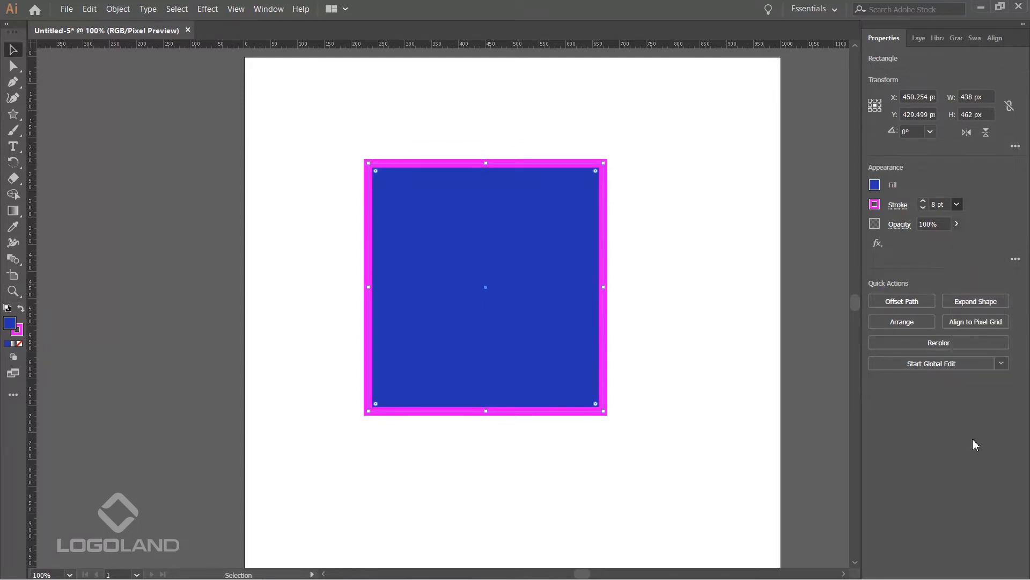
Give the rectangle's stroke a custom weight of 150 pt.
click(957, 204)
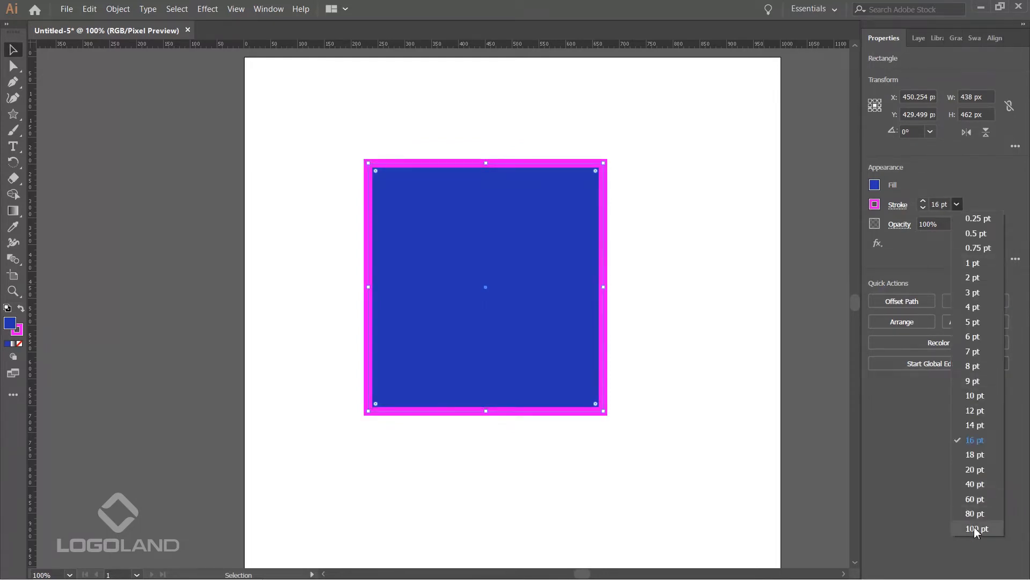
click(957, 204)
click(934, 205)
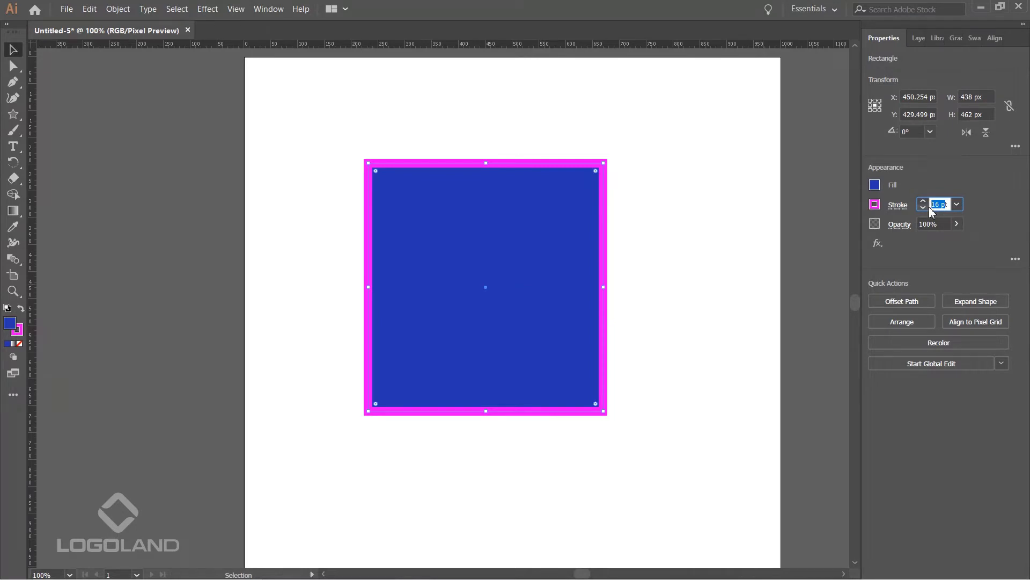
text(200)
key(Escape)
click(949, 204)
text(150)
key(Return)
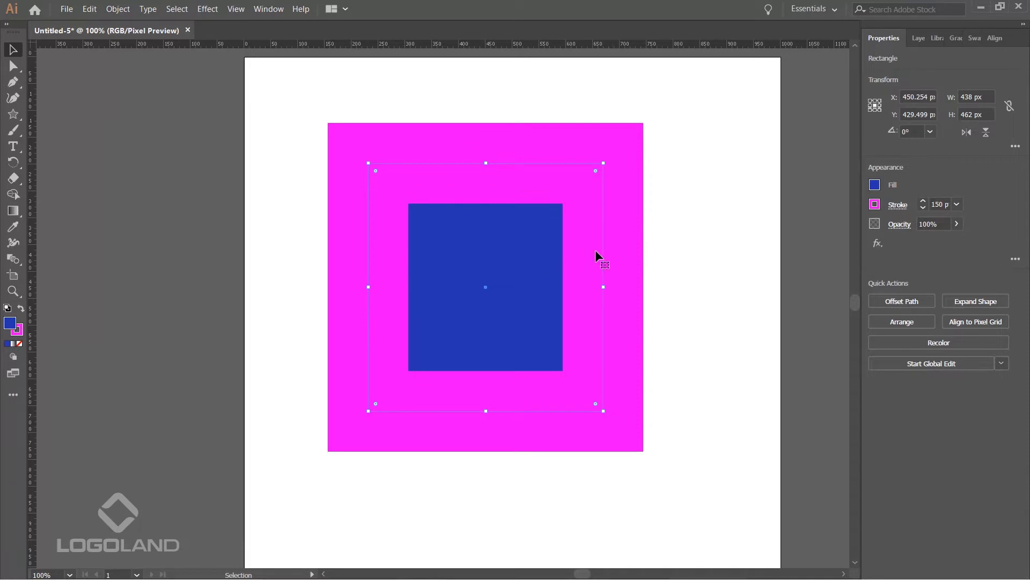
Reduce the rectangle's stroke weight to 100 pt and then to 60 pt.
click(958, 220)
click(957, 204)
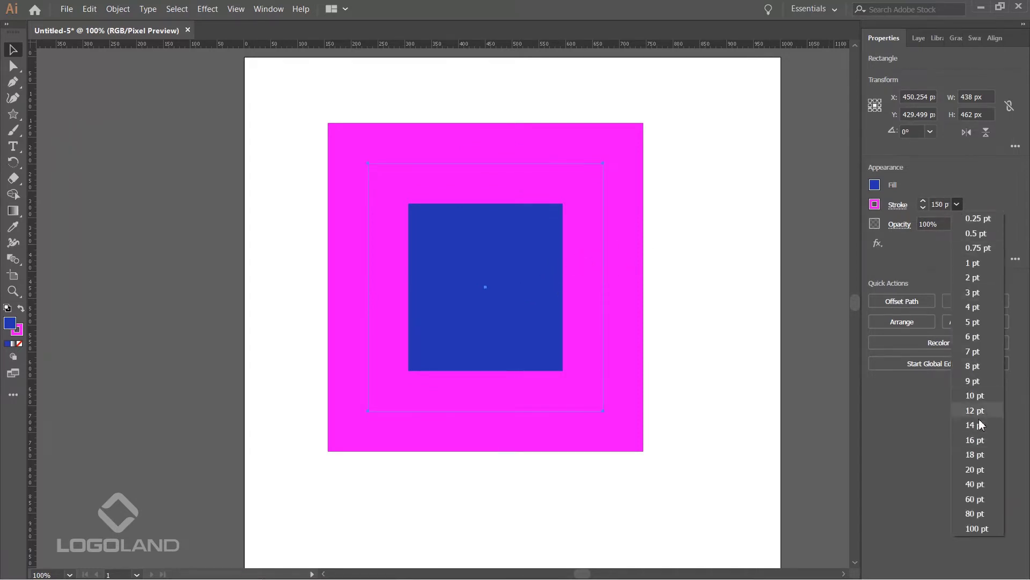
click(978, 528)
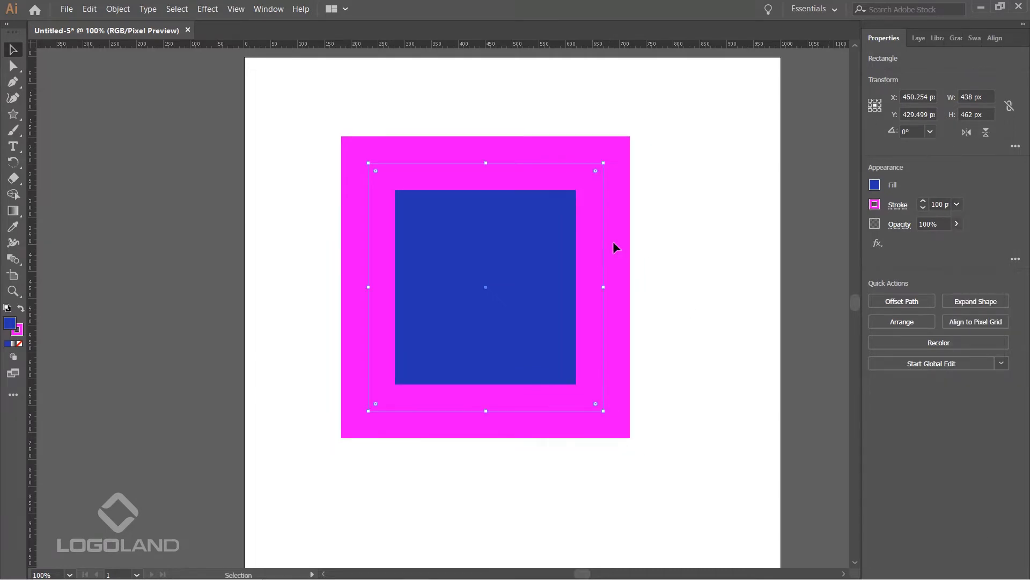
click(958, 205)
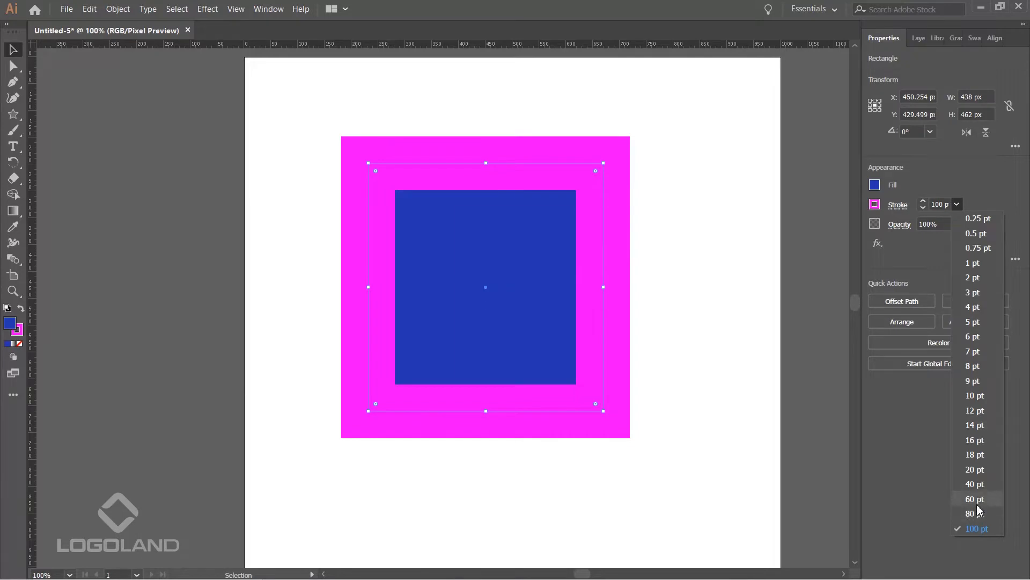
click(978, 503)
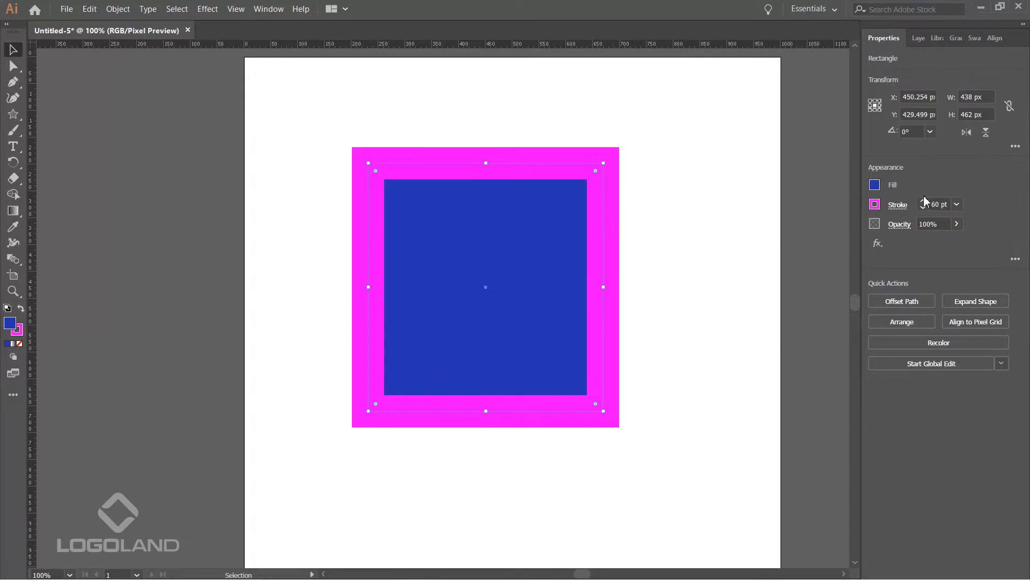
Try aligning the rectangle's stroke to the inside and to the outside, and set it back to centre.
click(898, 205)
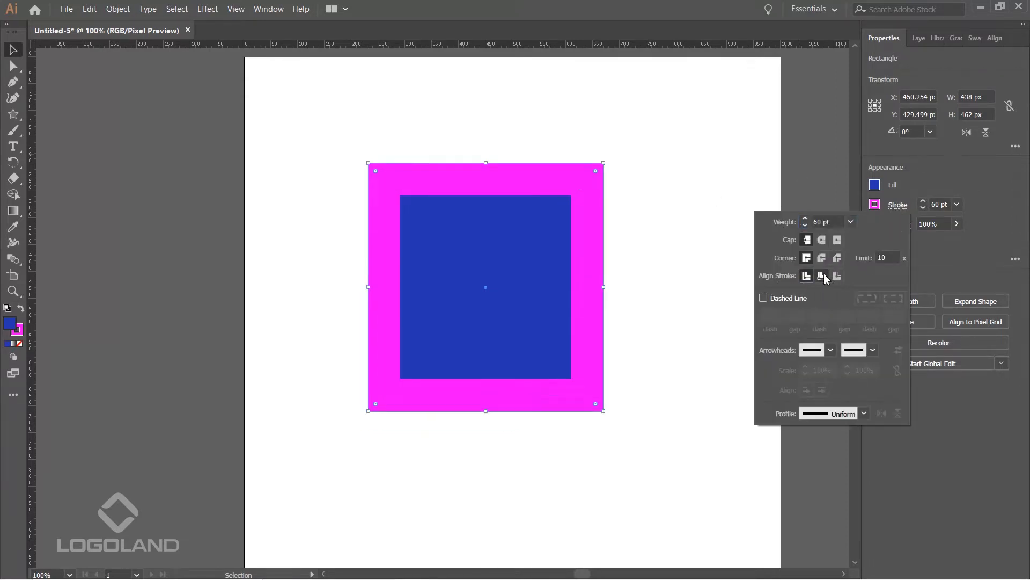
click(838, 275)
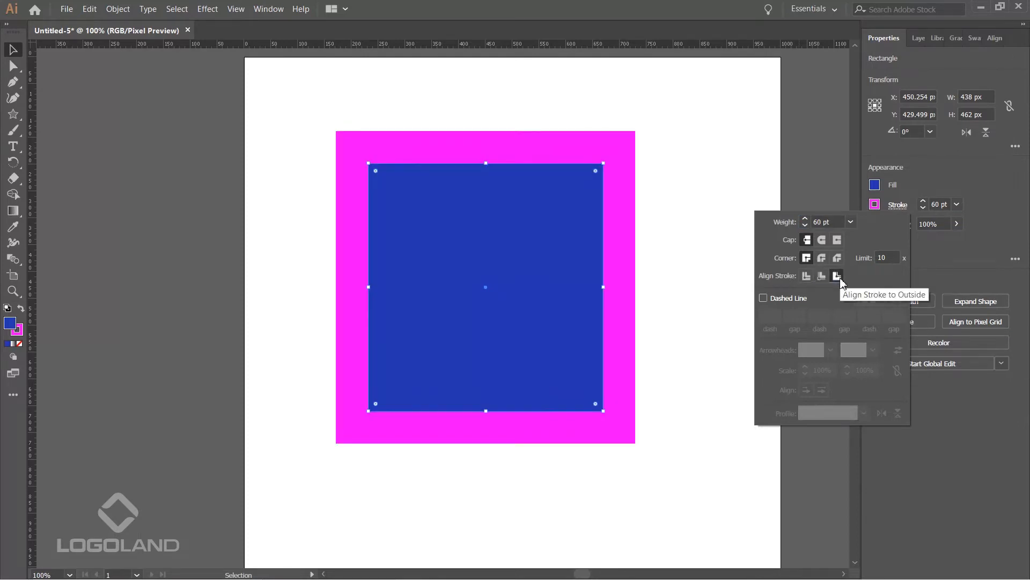
click(807, 275)
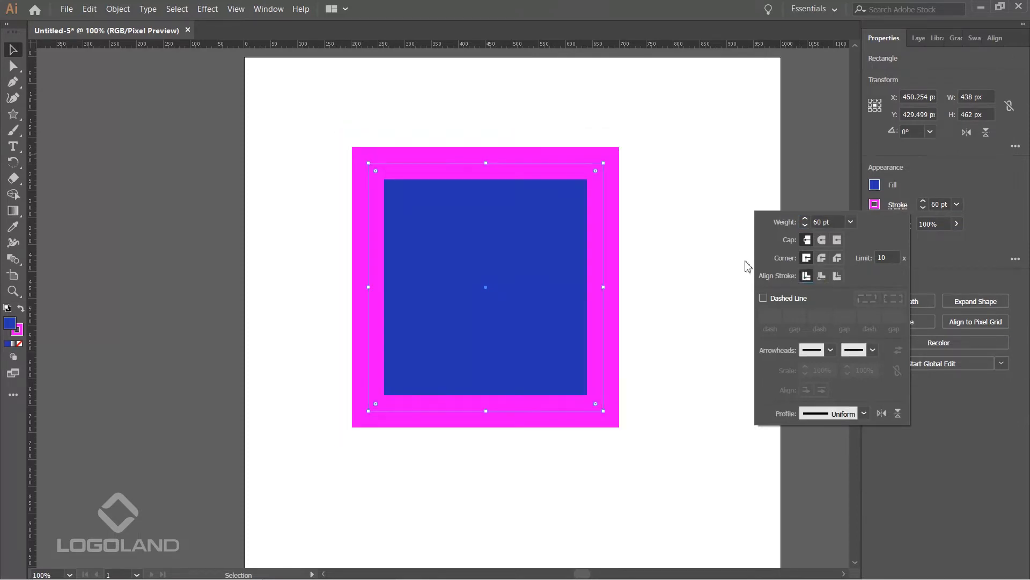
click(822, 275)
click(836, 277)
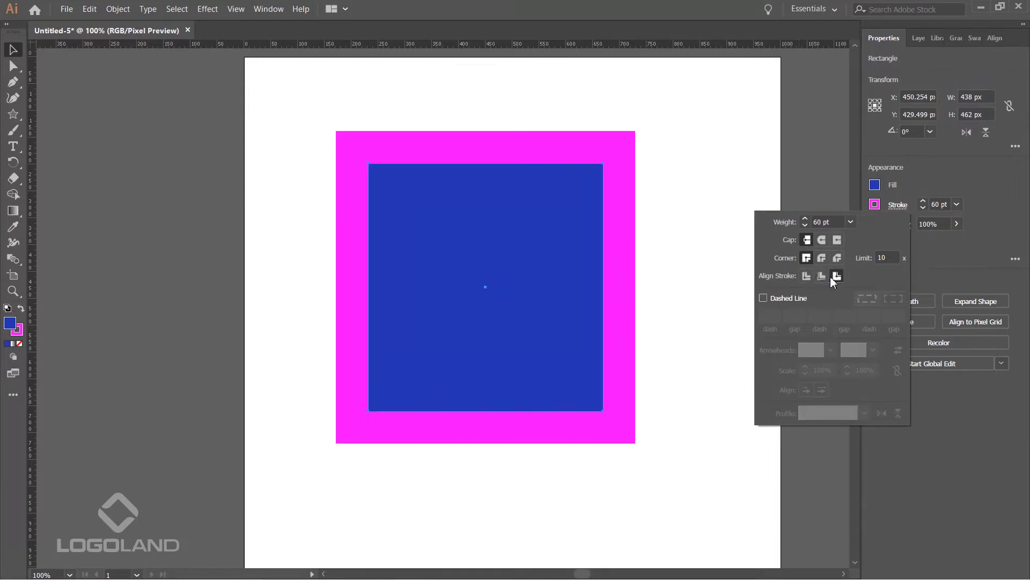
click(806, 277)
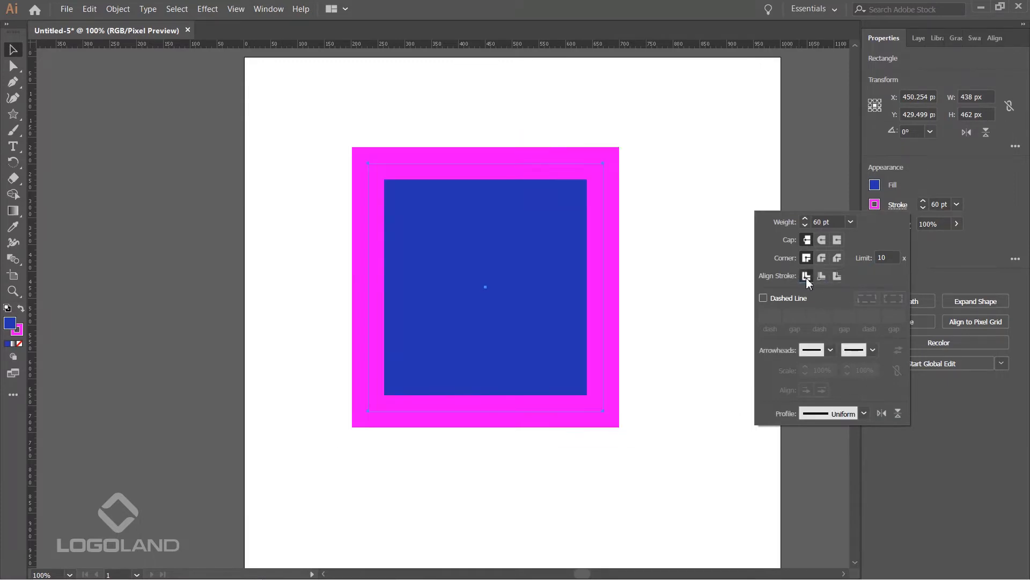
click(685, 145)
click(655, 216)
click(491, 259)
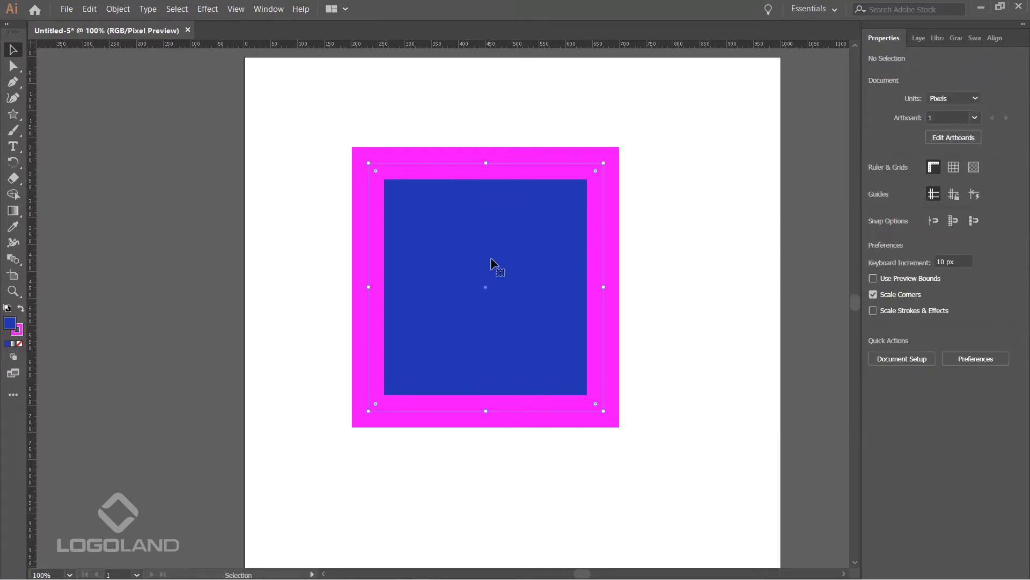
click(654, 216)
click(482, 231)
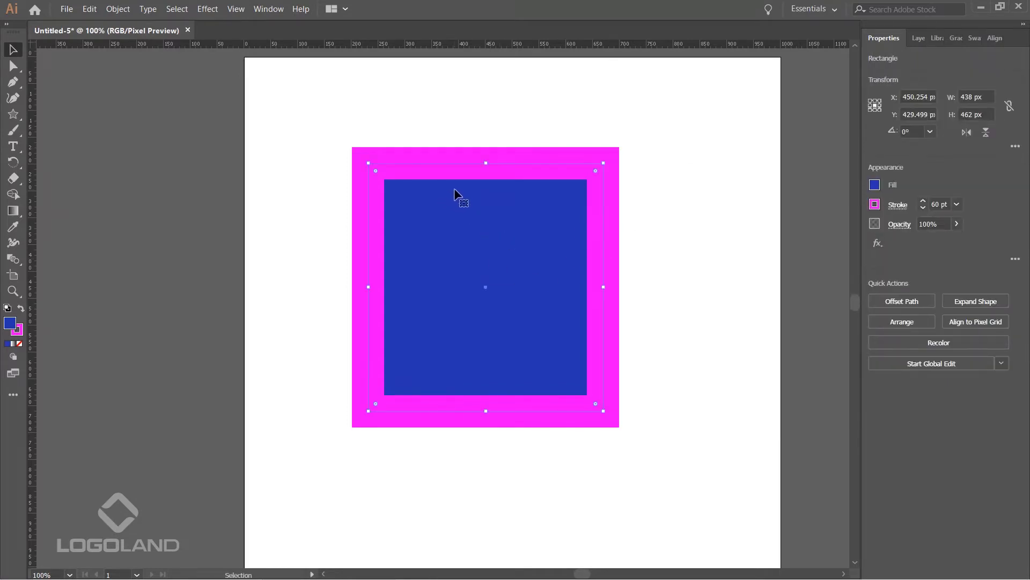
click(714, 208)
click(535, 200)
click(674, 66)
click(535, 248)
scroll(623, 223, down, 1)
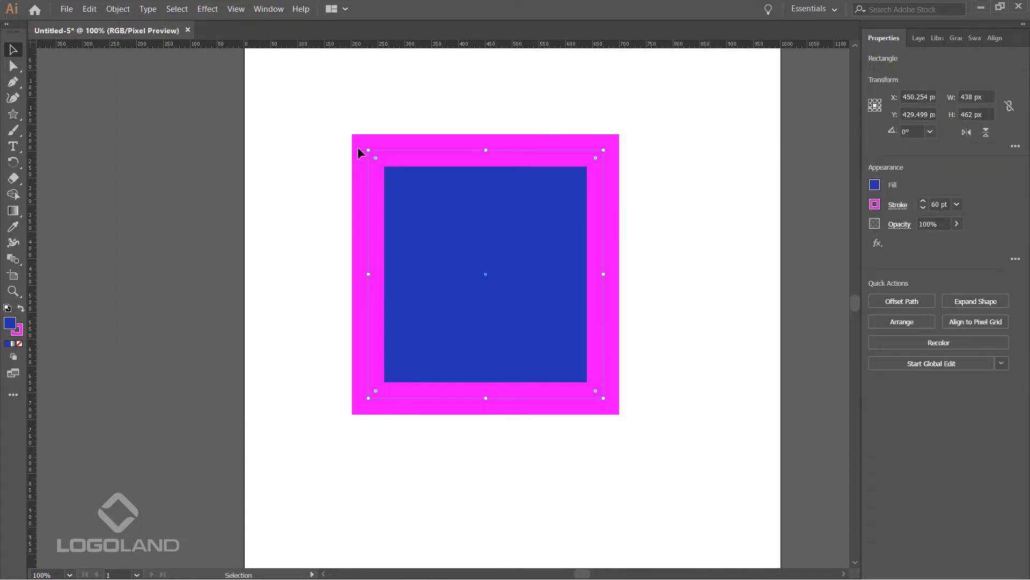
click(682, 235)
click(528, 236)
click(121, 107)
click(490, 244)
scroll(484, 184, down, 3)
drag(229, 184, 343, 232)
scroll(375, 295, up, 1)
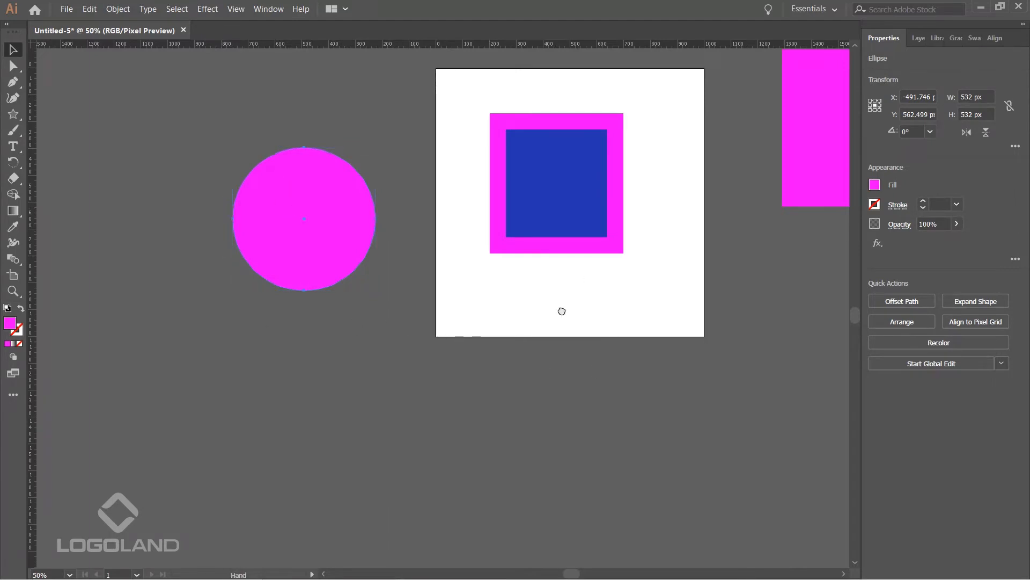
drag(587, 216, 515, 284)
scroll(516, 260, up, 4)
scroll(539, 267, down, 4)
drag(639, 230, 568, 260)
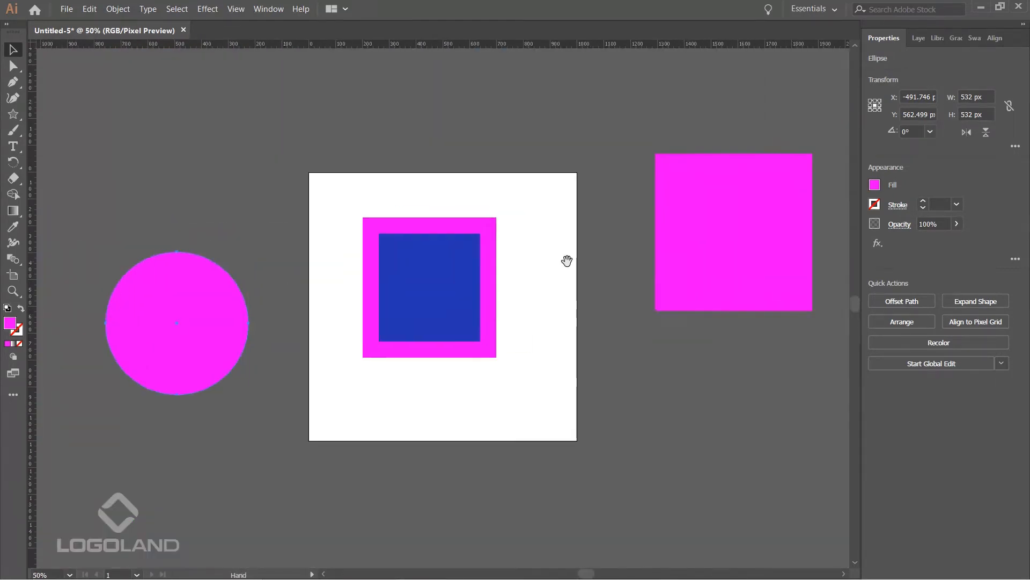
Remove the blue rectangle's stroke, close the Color panel and deselect the rectangle.
scroll(464, 267, up, 2)
click(483, 231)
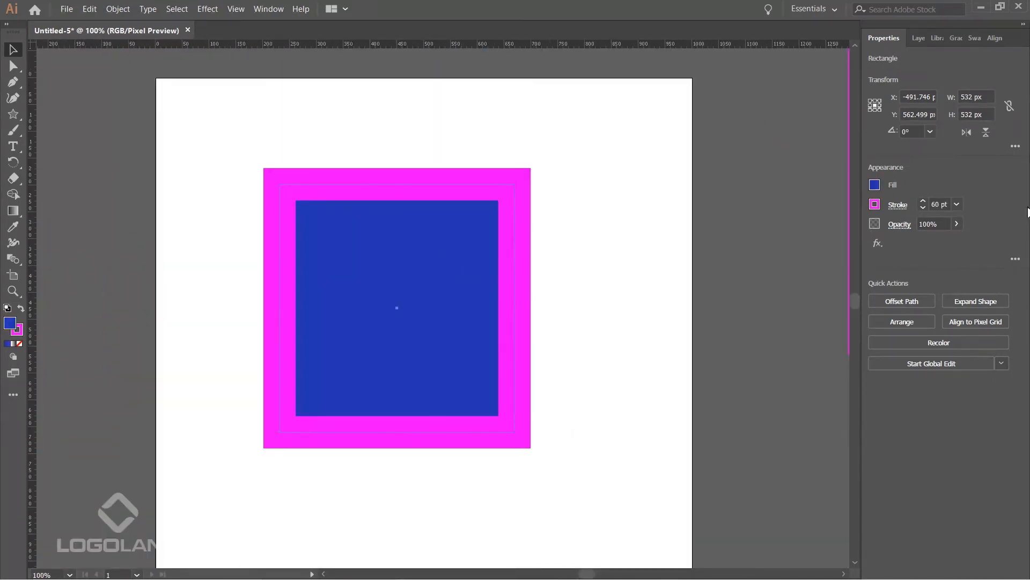
click(18, 329)
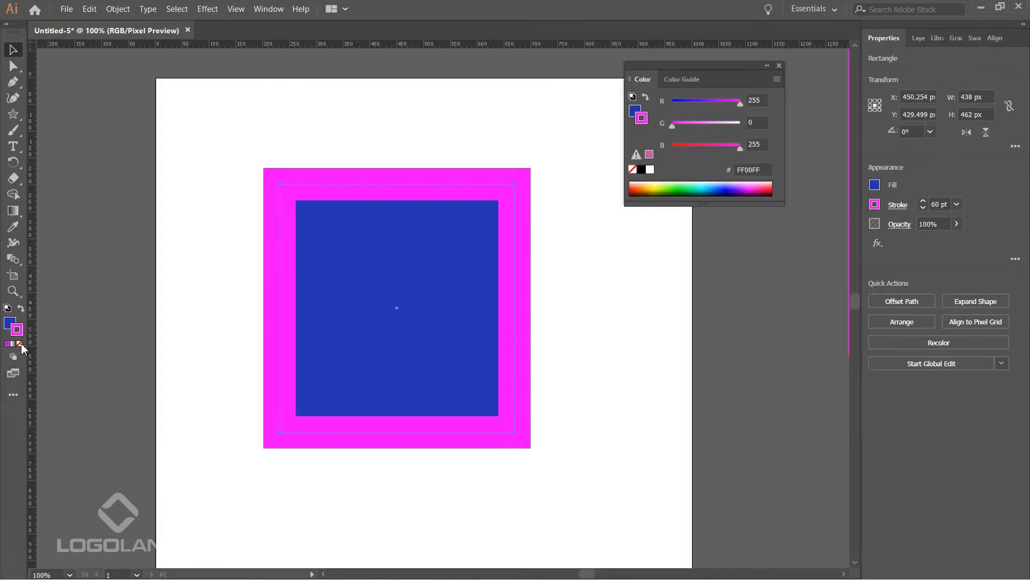
click(20, 344)
click(779, 65)
click(548, 210)
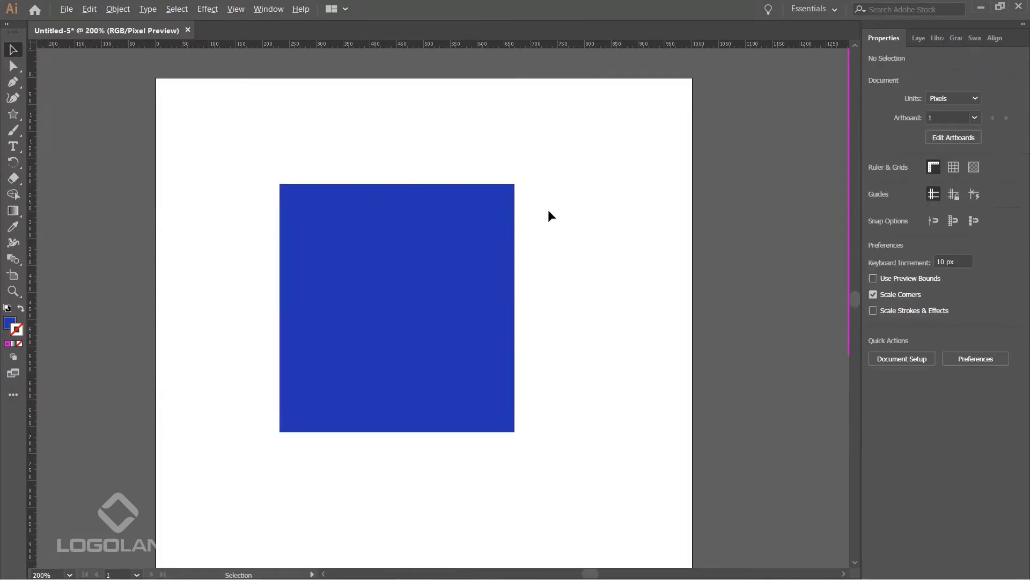
Select the blue rectangle and switch to the Direct Selection tool.
scroll(549, 210, up, 2)
scroll(624, 178, down, 2)
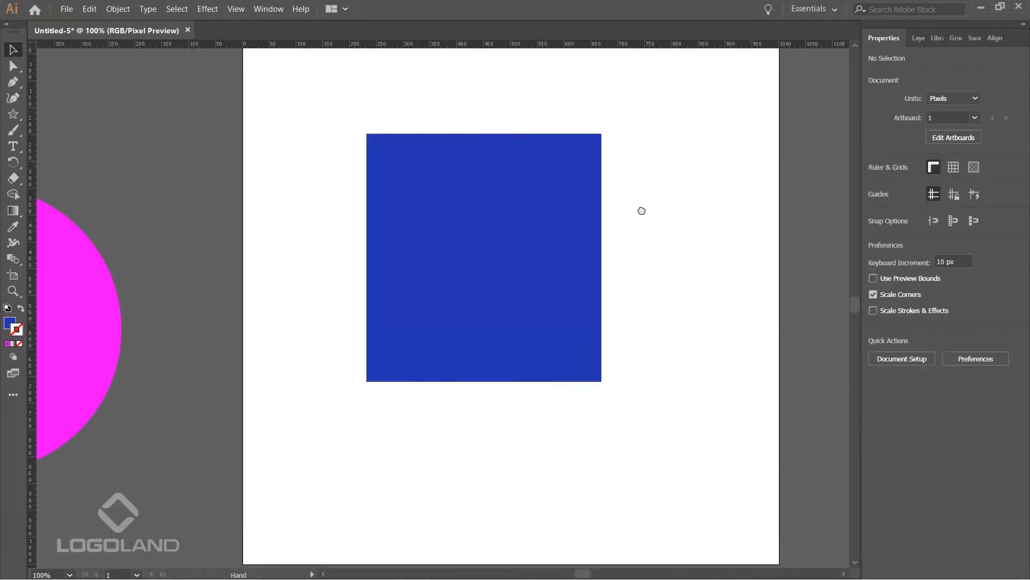
drag(639, 211, 618, 222)
click(480, 223)
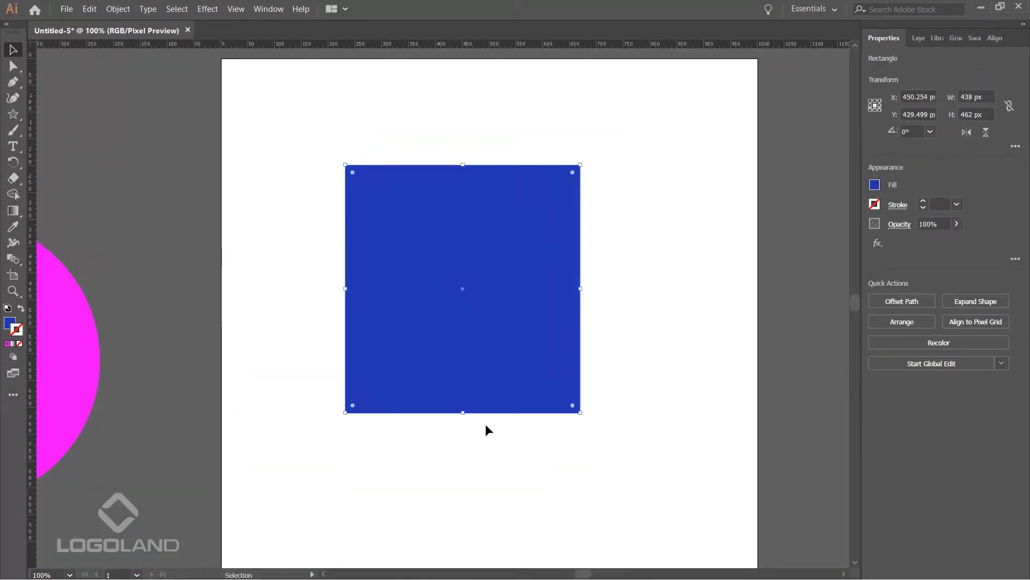
click(610, 200)
click(548, 202)
click(14, 66)
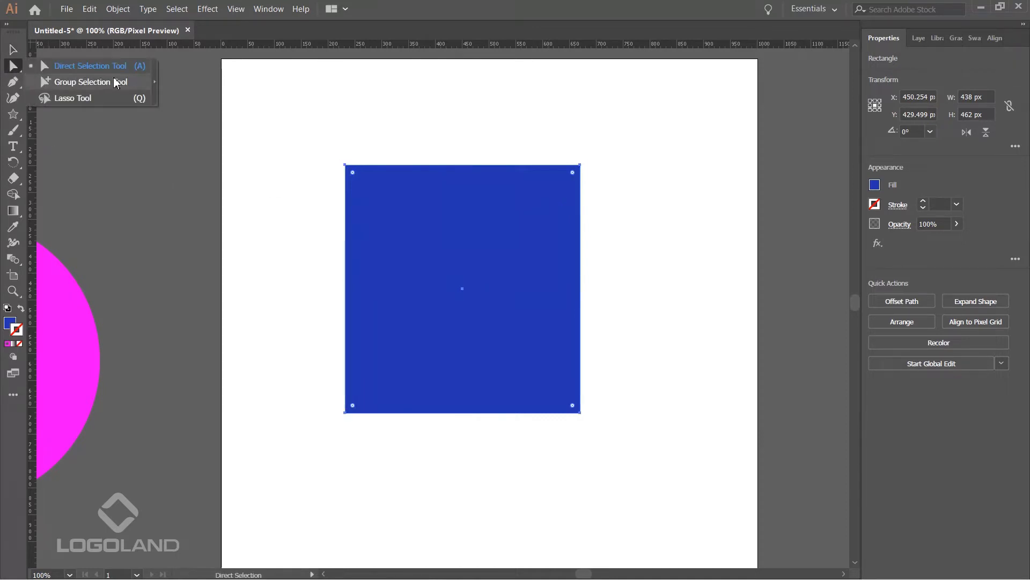
click(69, 67)
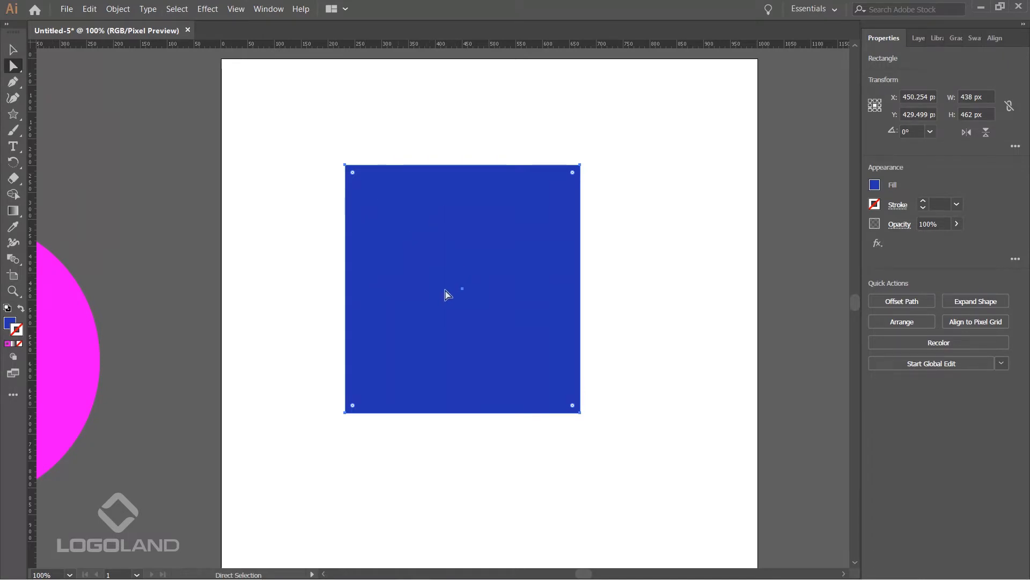
Select the rectangle with the Selection tool, return to the Direct Selection tool and clear the selection.
key(v)
click(255, 177)
click(416, 232)
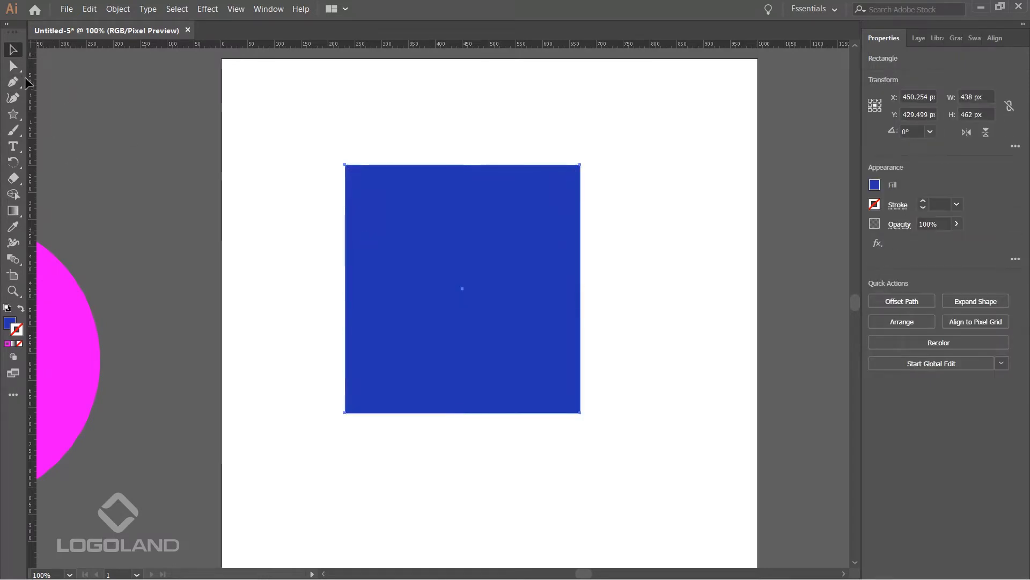
key(a)
click(42, 80)
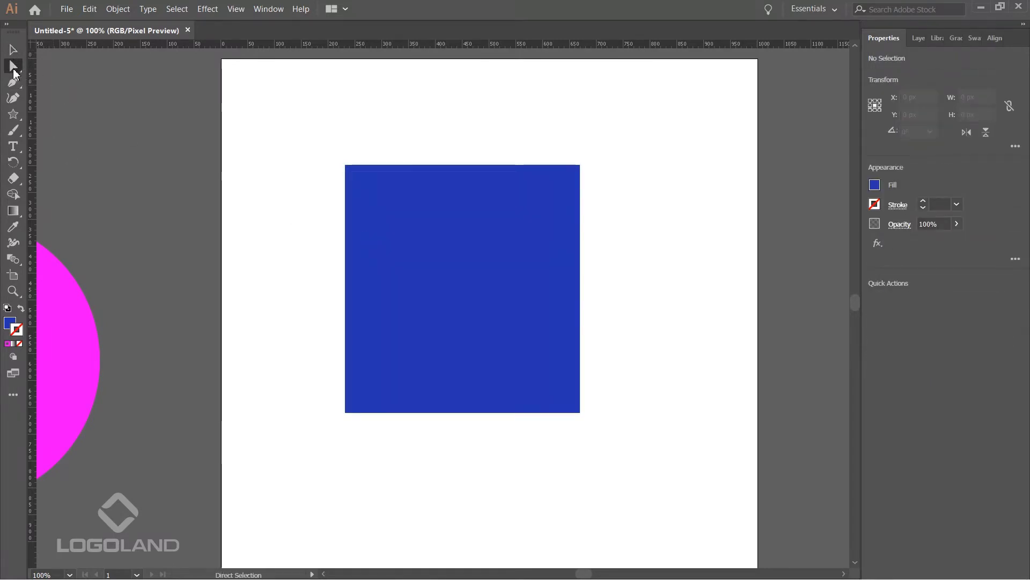
Select only the anchor point at the blue rectangle's upper-right corner.
click(488, 228)
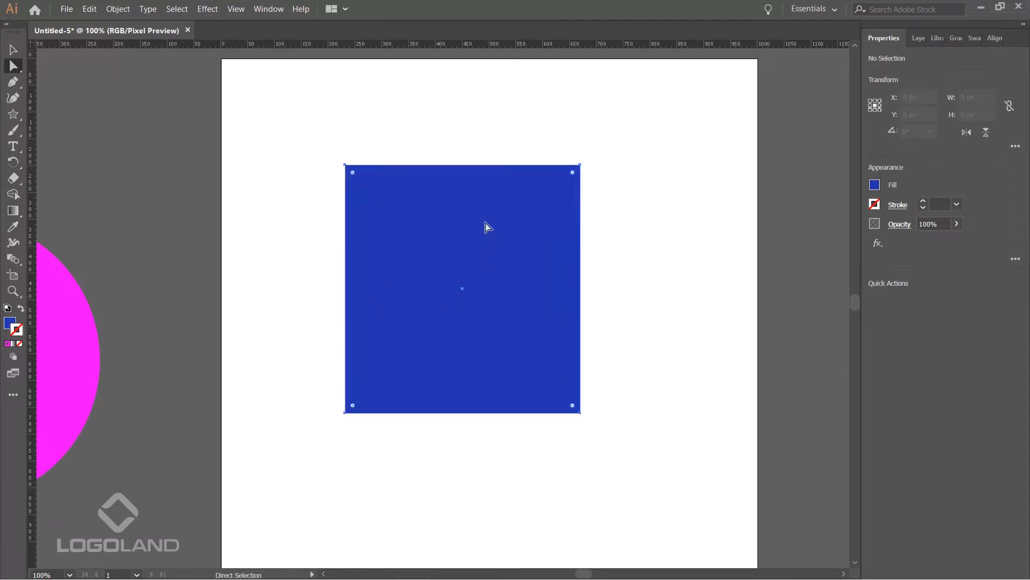
click(649, 198)
click(556, 199)
click(588, 191)
click(580, 165)
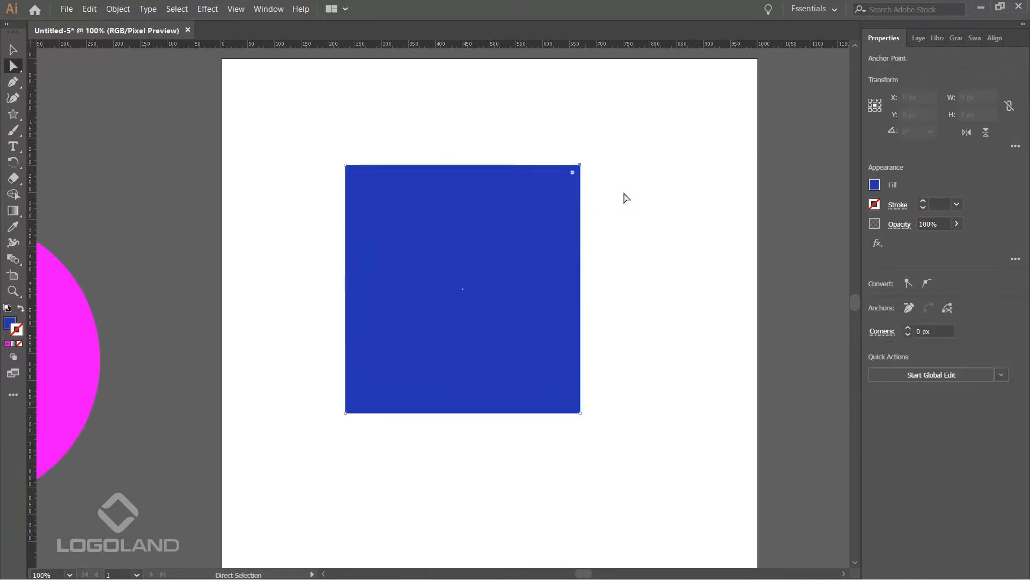
Select only the anchor point at the rectangle's lower-left corner and then deselect it.
click(587, 422)
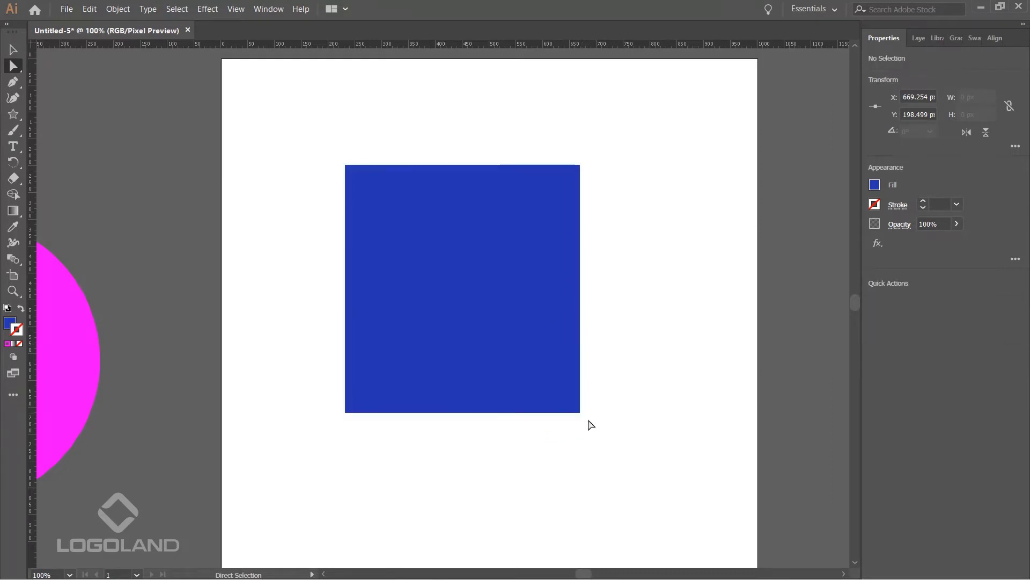
click(345, 413)
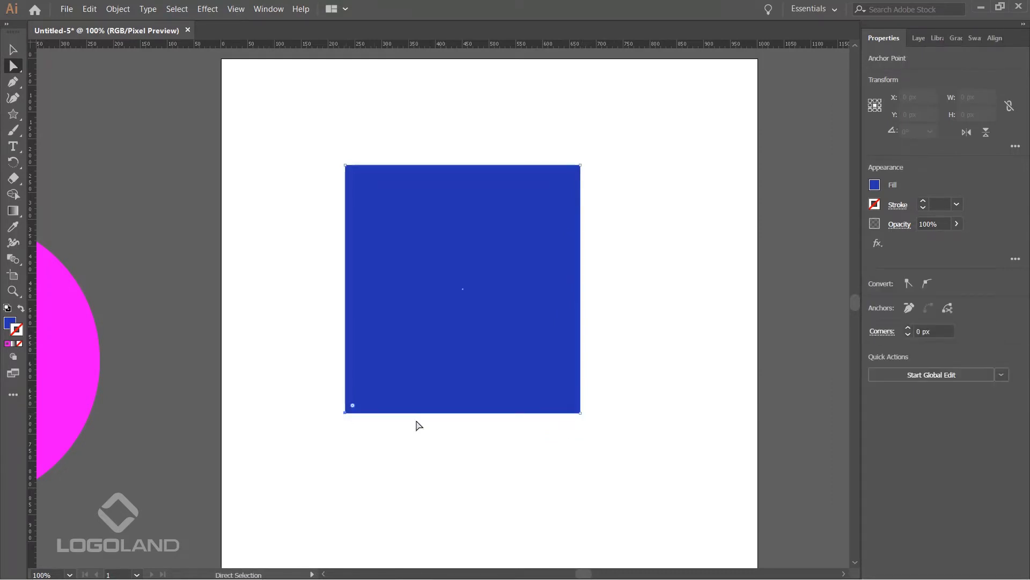
click(362, 469)
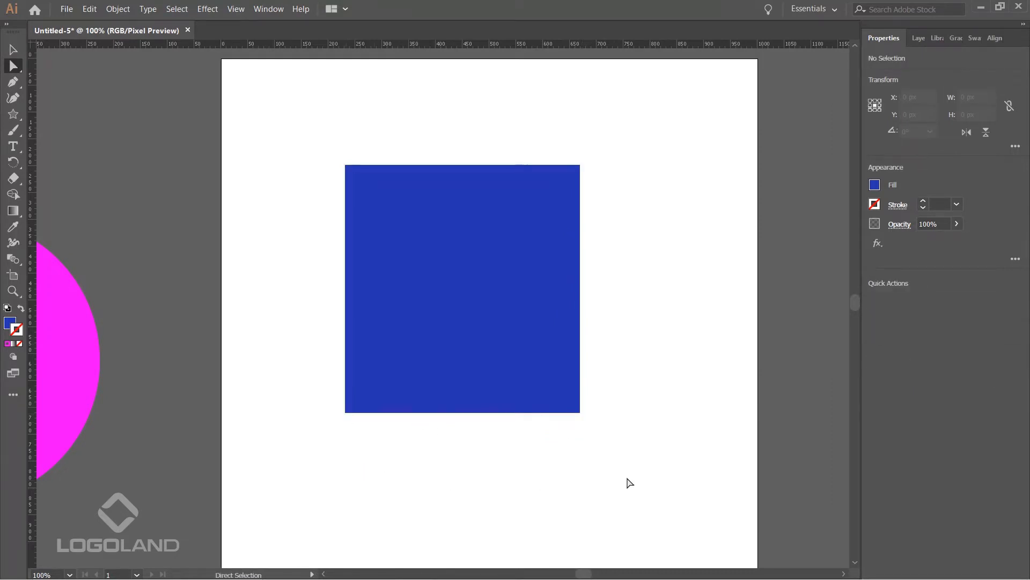
Pull the blue rectangle's upper-left corner point outward to about X 73, Y 161 px, move its lower-right point inward, and deselect.
click(345, 167)
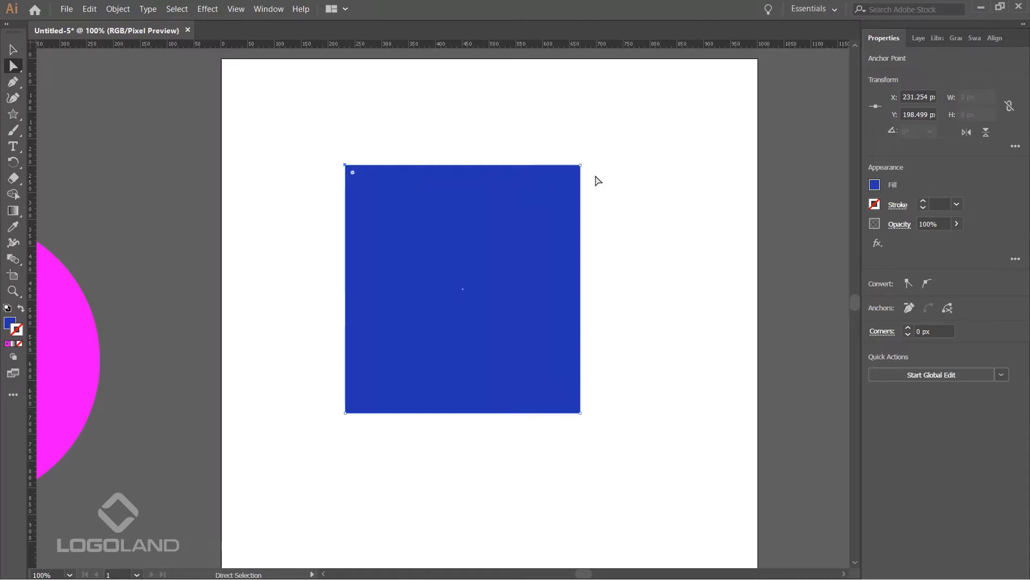
drag(345, 165, 260, 145)
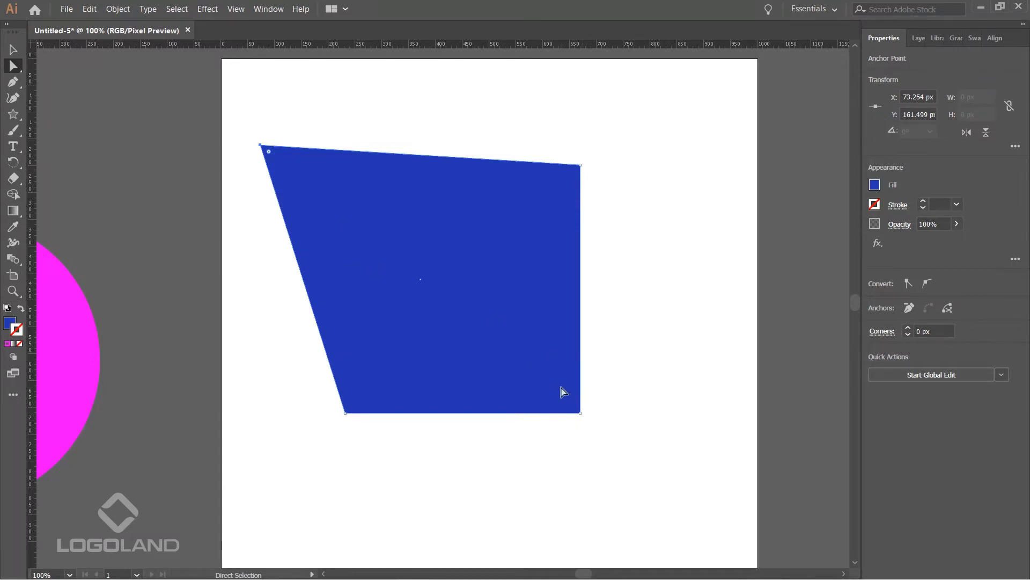
drag(580, 413, 451, 294)
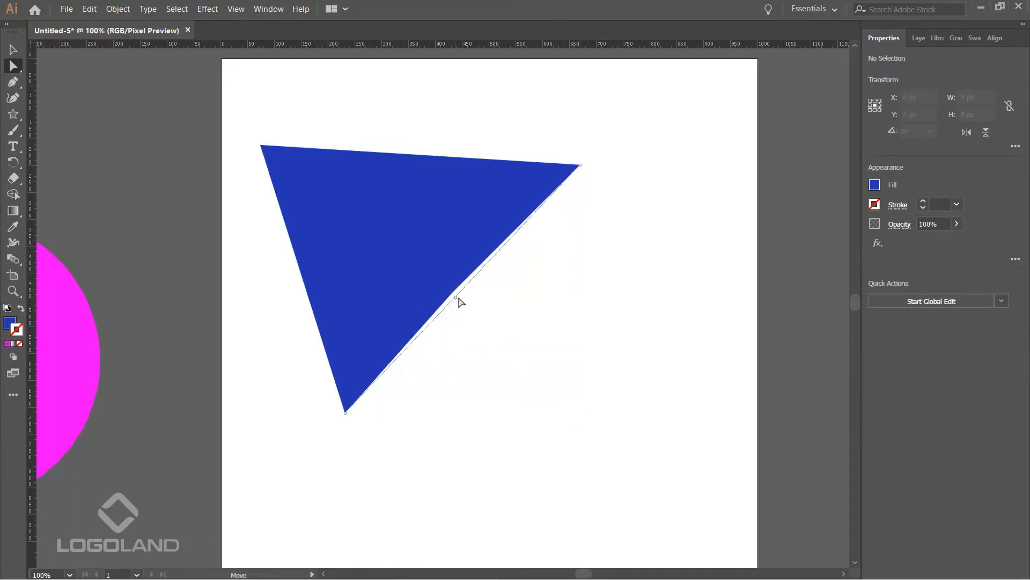
click(656, 433)
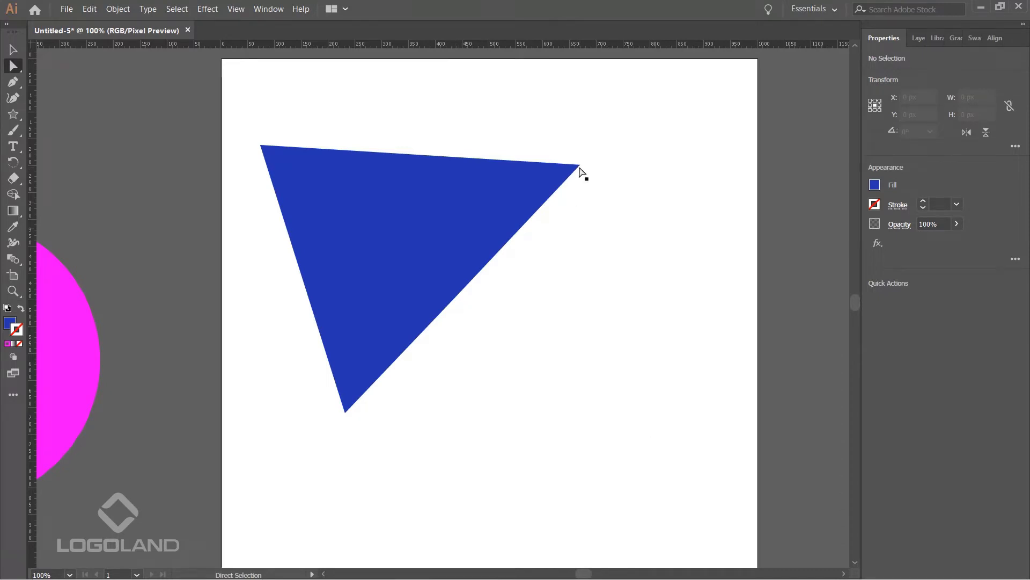
Reposition all four corner points of the blue shape to form an upright, kite-like quadrilateral, then clear the selection.
drag(580, 164, 457, 111)
drag(261, 146, 285, 282)
drag(456, 299, 536, 293)
drag(346, 414, 408, 432)
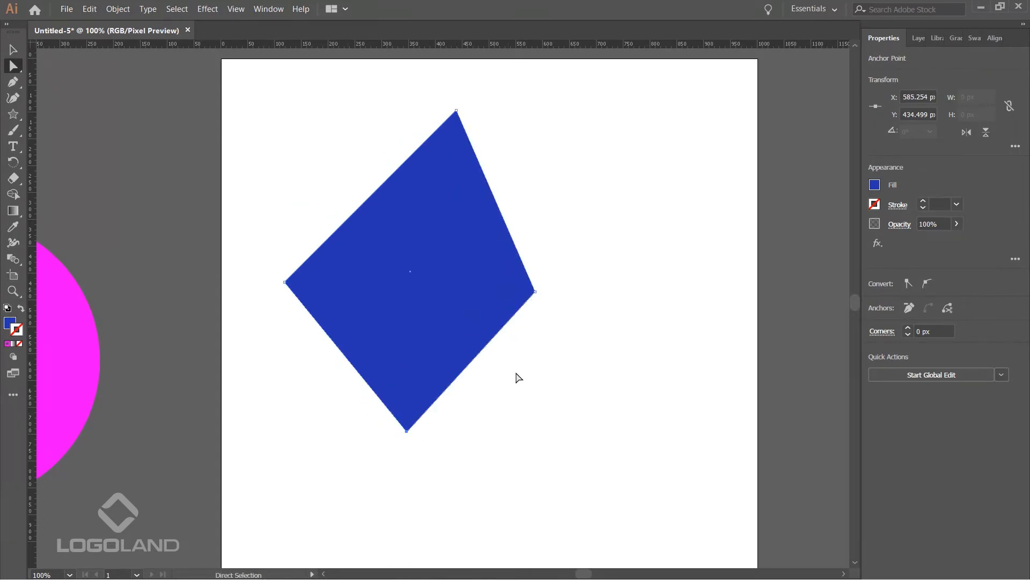
click(516, 376)
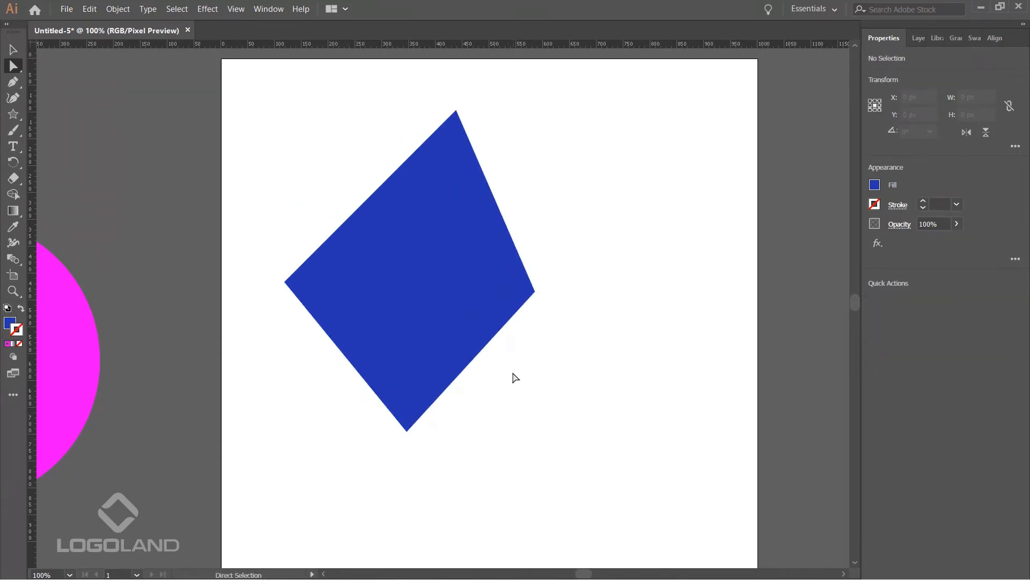
Select the blue quadrilateral and use the Pen tool to add five anchor points on its upper-left edge and one on its upper-right edge.
click(400, 229)
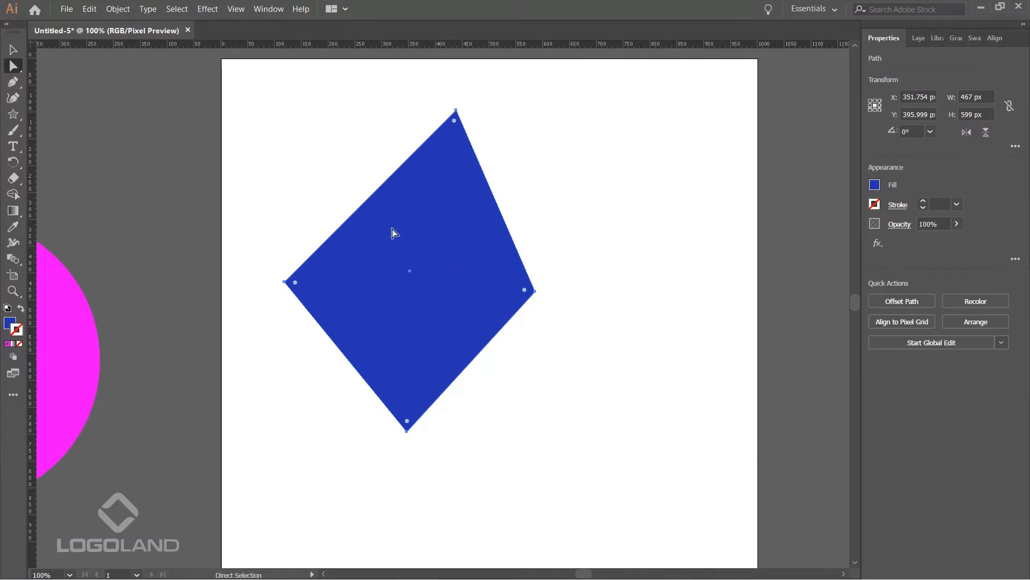
click(17, 82)
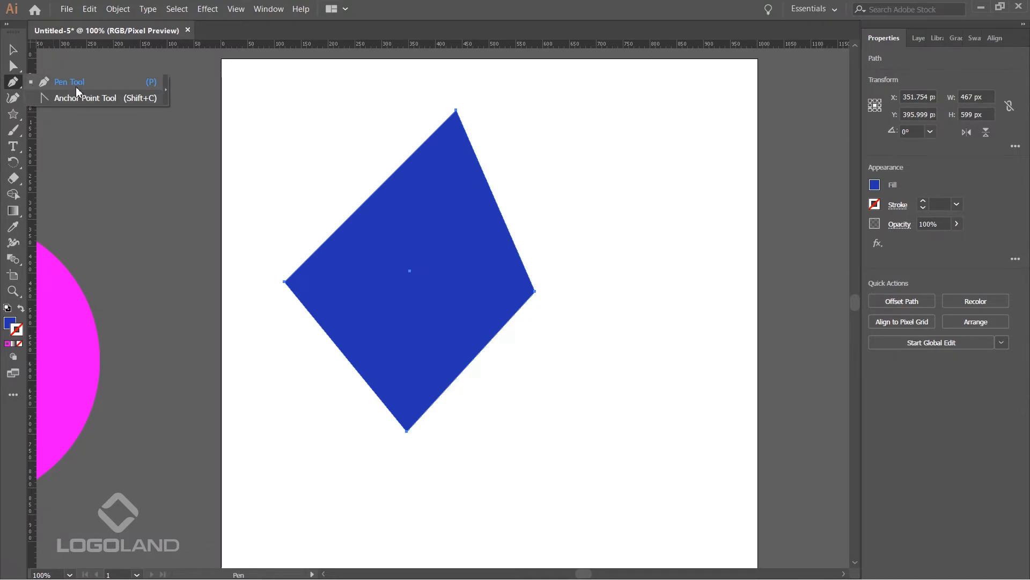
click(77, 88)
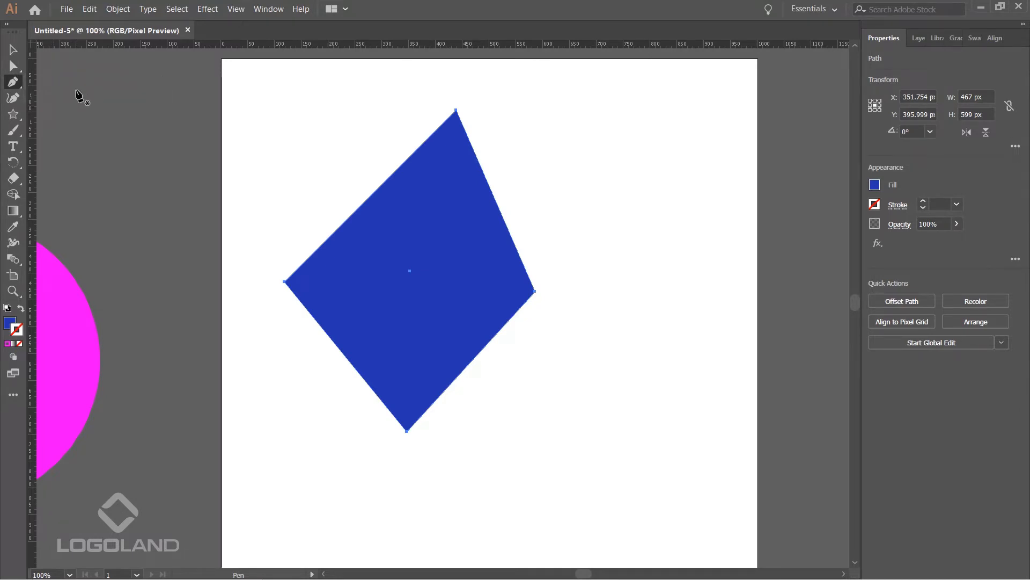
click(336, 230)
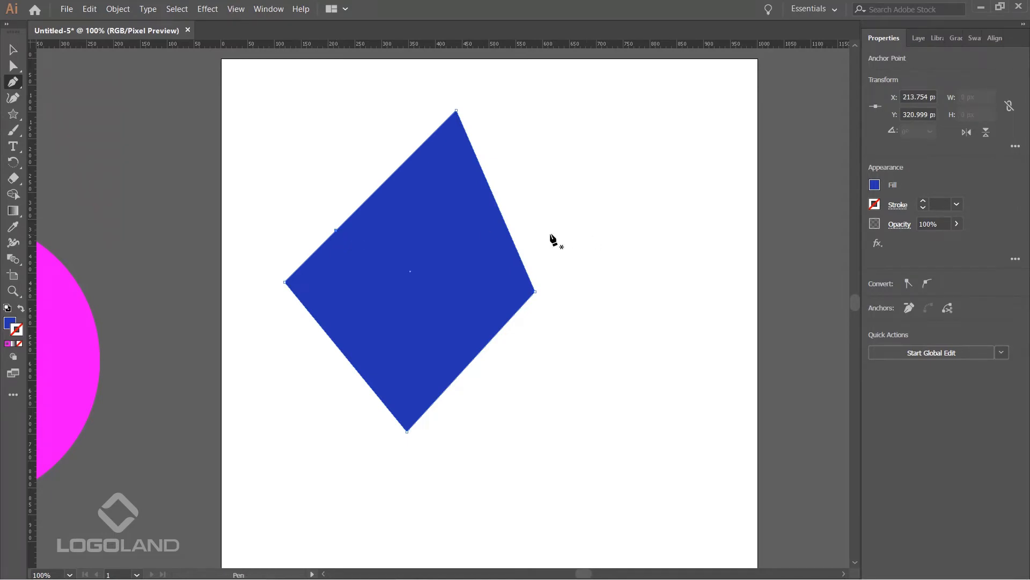
click(384, 181)
click(396, 171)
click(406, 160)
click(424, 142)
click(470, 143)
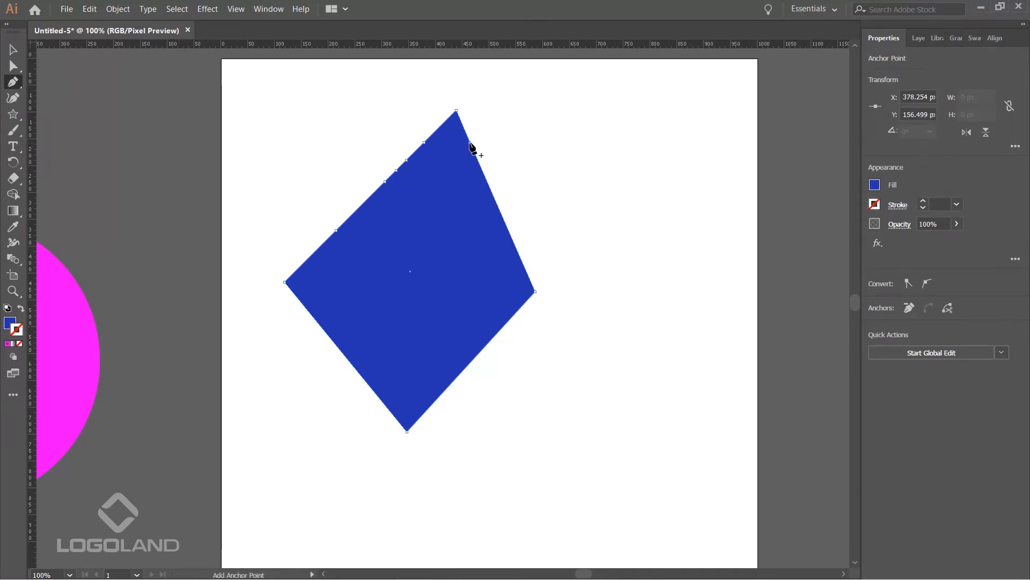
click(493, 198)
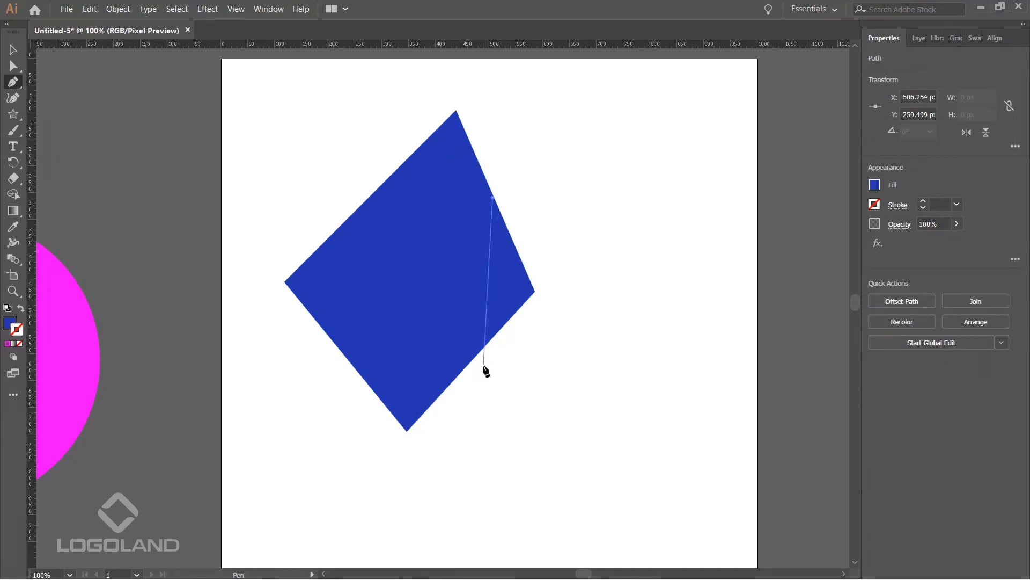
key(Escape)
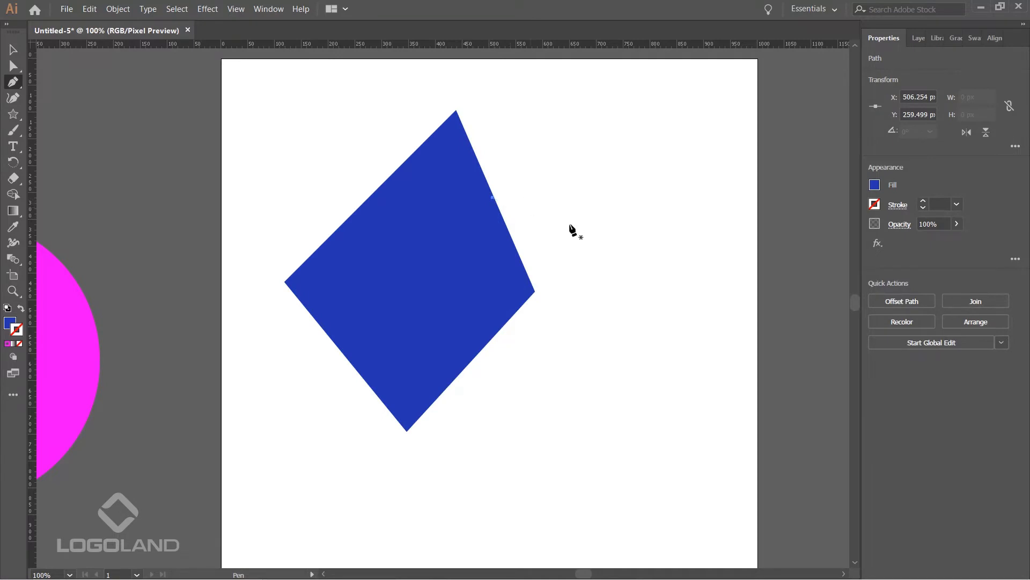
key(ctrl+z)
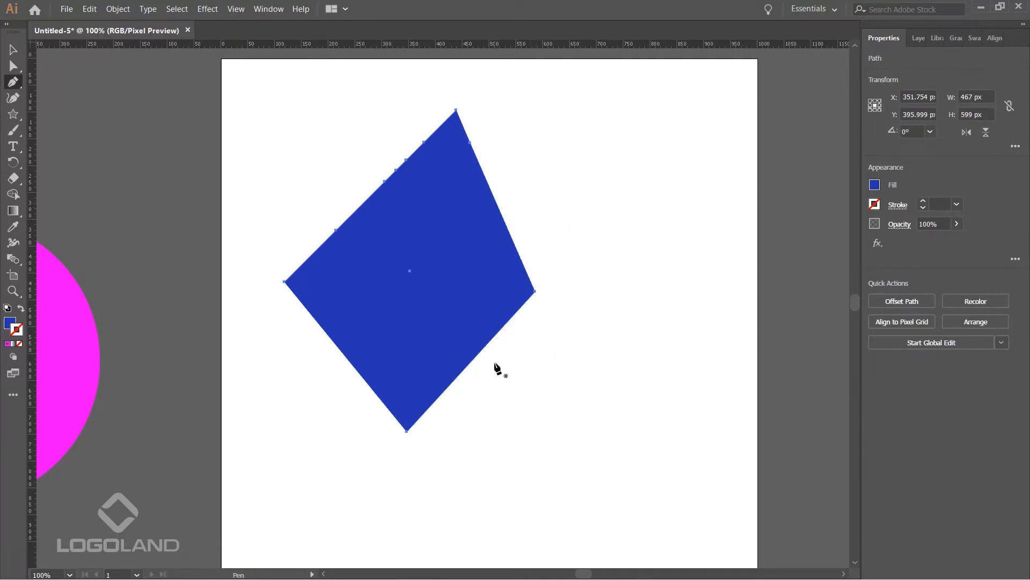
With the Direct Selection tool, pull the lowest added point on the upper-left edge outward to about X 111, Y 266 px.
click(14, 66)
click(610, 251)
click(405, 168)
click(345, 211)
click(336, 234)
drag(340, 233, 281, 202)
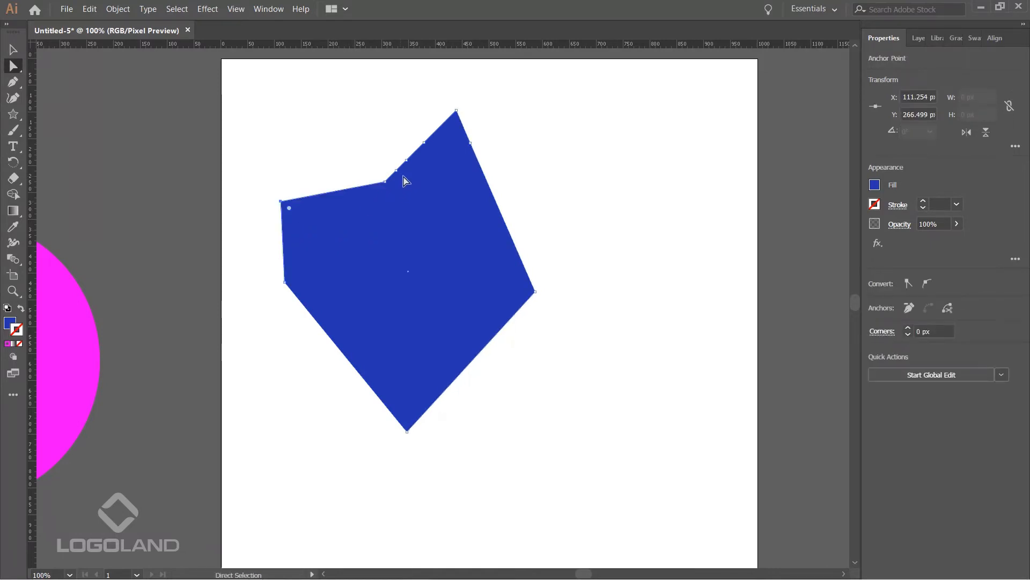
Move the other four added anchor points on the upper-left edge, making one deep inward notch and a raised, rounded top.
drag(385, 182, 379, 248)
drag(406, 162, 378, 117)
drag(397, 172, 348, 171)
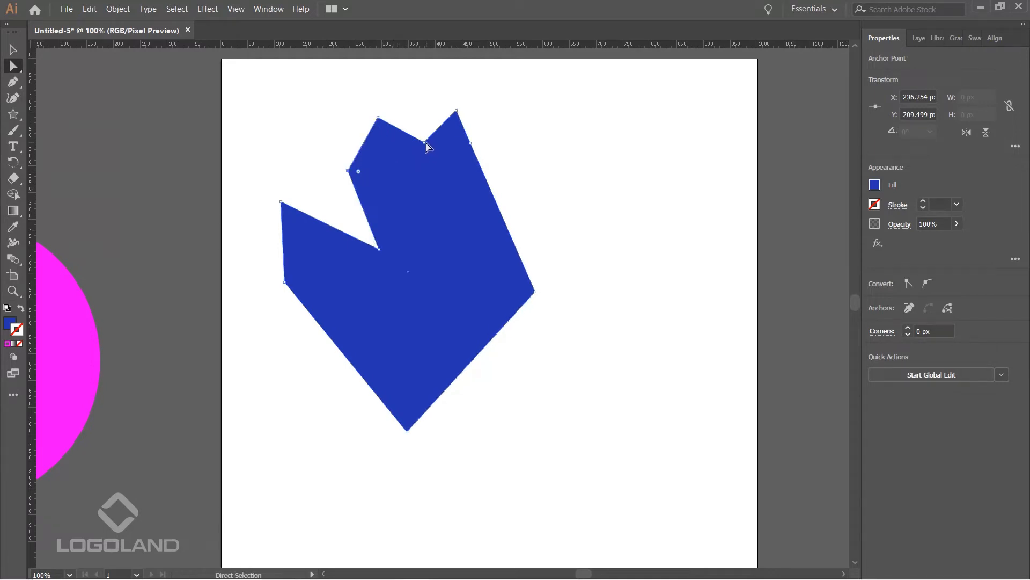
drag(424, 144, 418, 101)
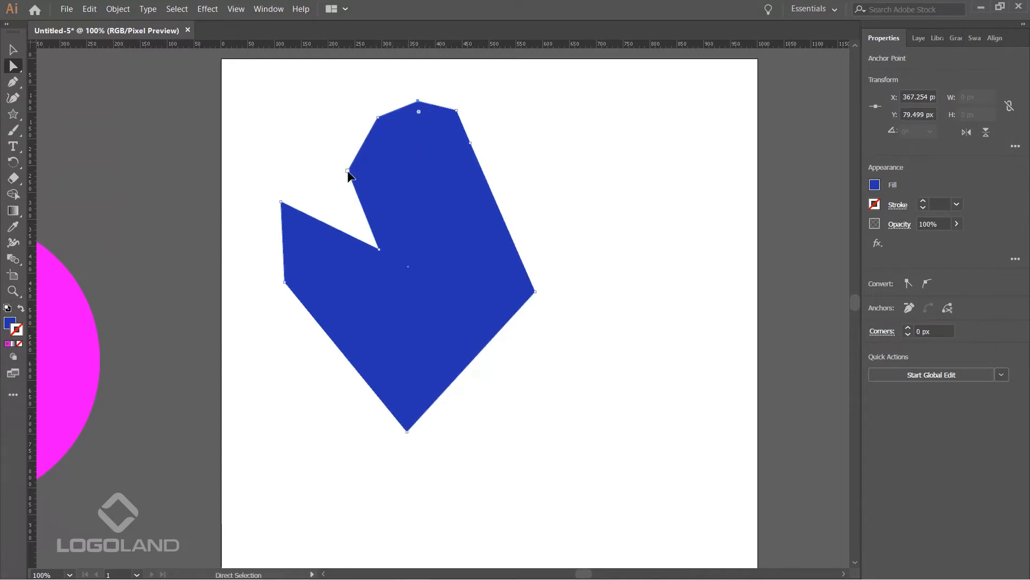
Rearrange the four added points again so the blue shape's upper-left outline forms a jagged profile with two shallow notches.
drag(349, 172, 408, 192)
drag(379, 118, 349, 111)
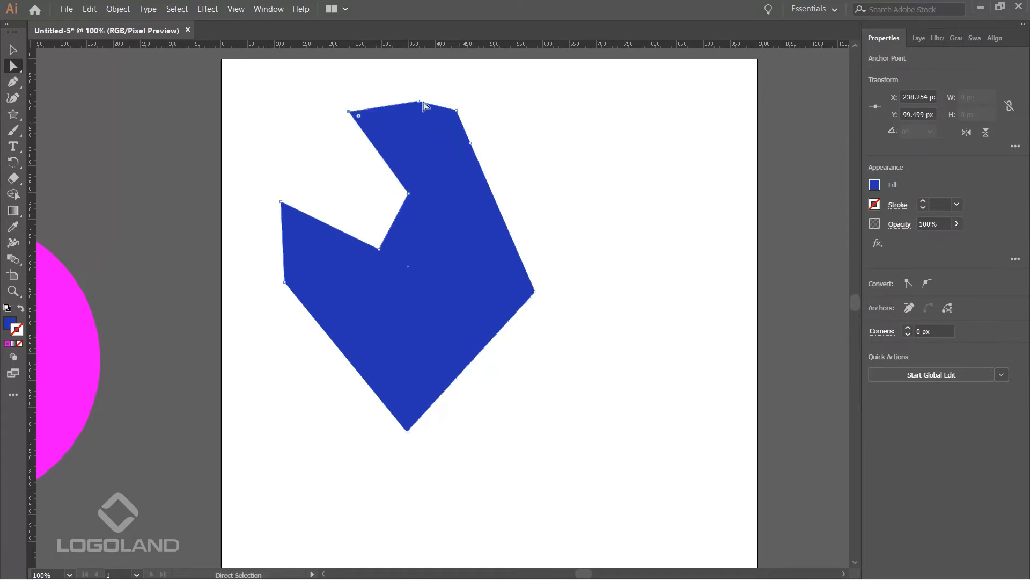
drag(419, 102, 424, 130)
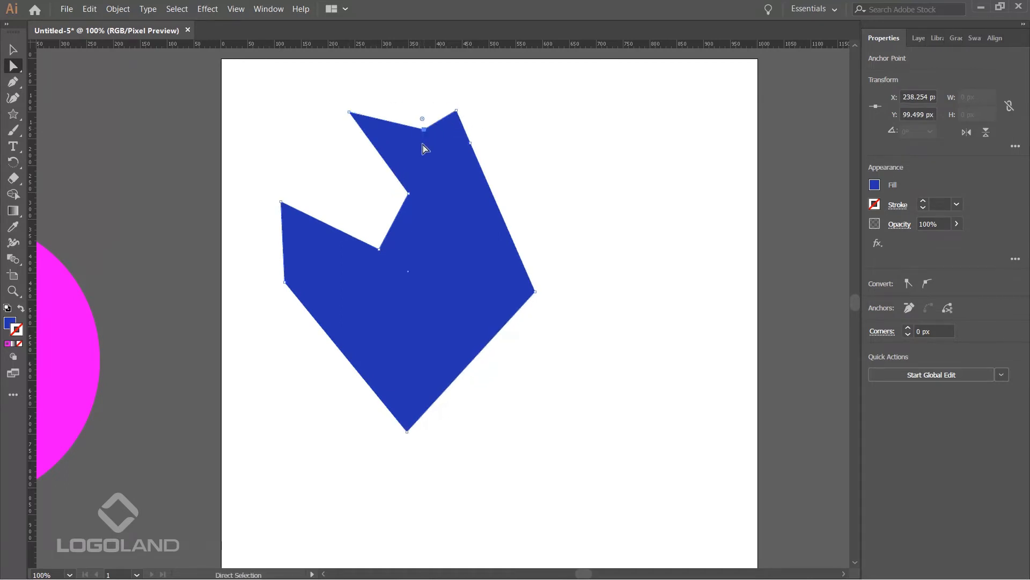
drag(408, 192, 331, 164)
drag(380, 249, 281, 152)
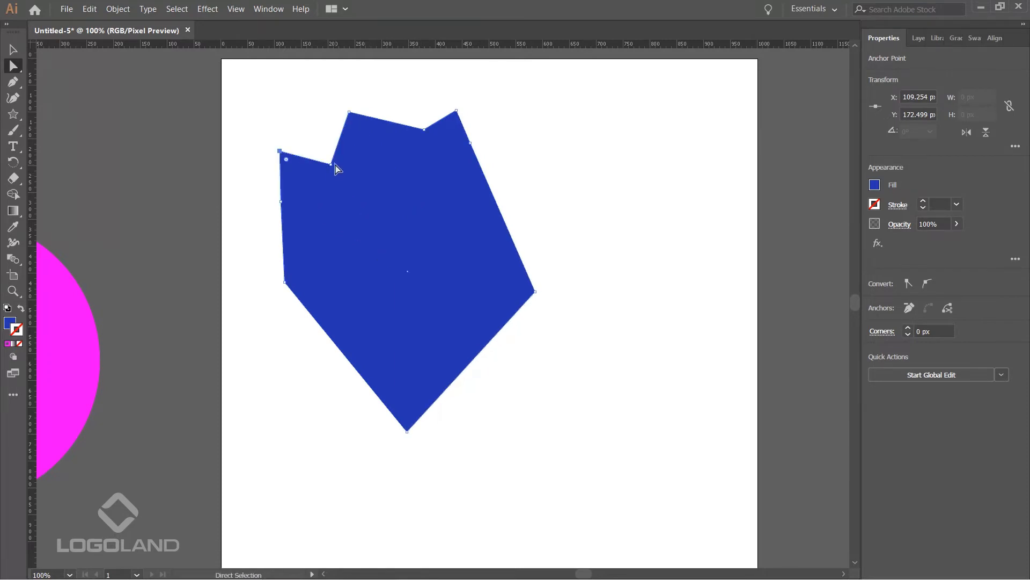
Move the shape's leftmost point outward, its middle peak rightward, its right corner to about X 765, Y 294 px, and its bottom corner down-left.
drag(280, 203, 252, 196)
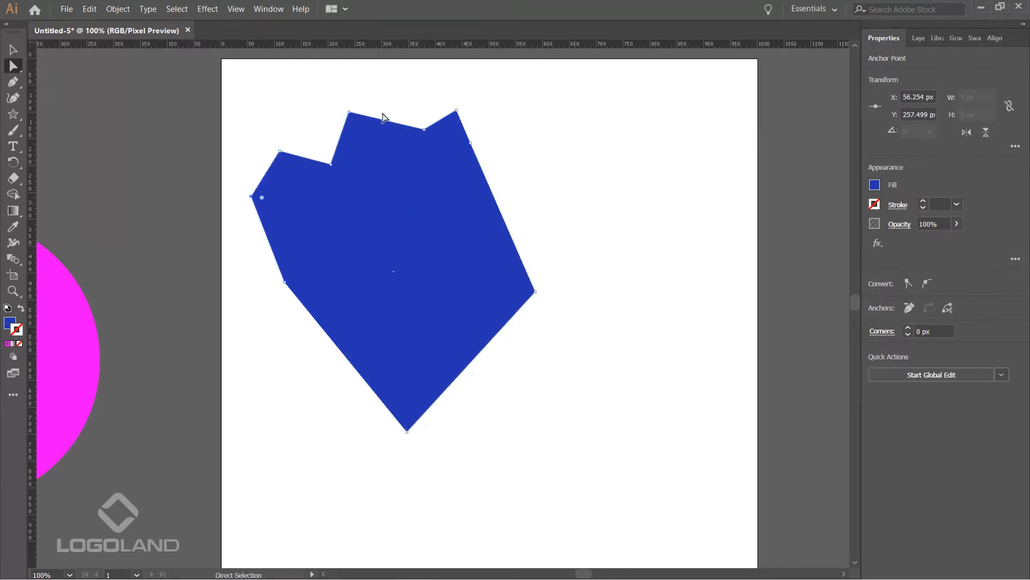
drag(349, 113, 387, 108)
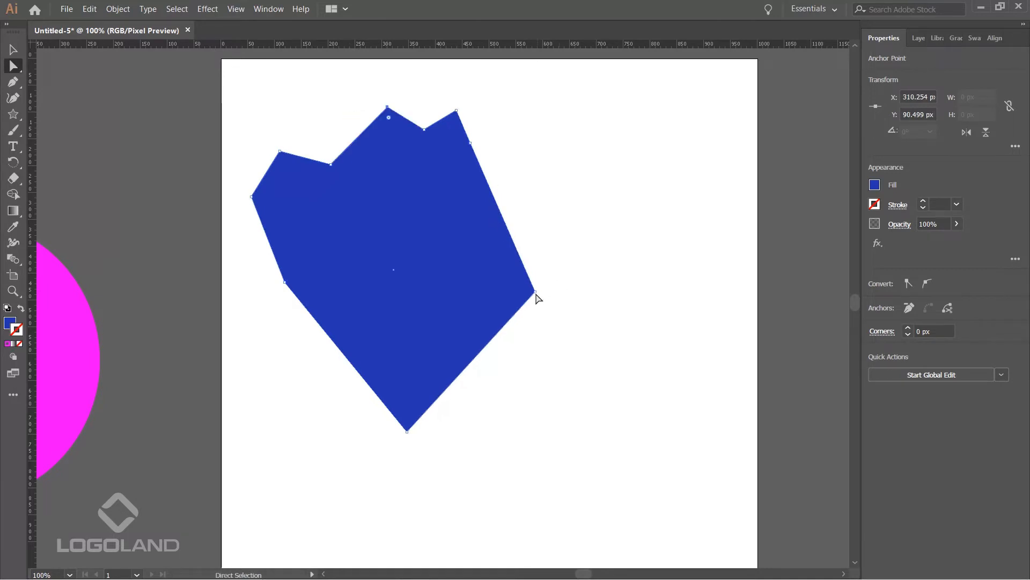
drag(535, 291, 631, 217)
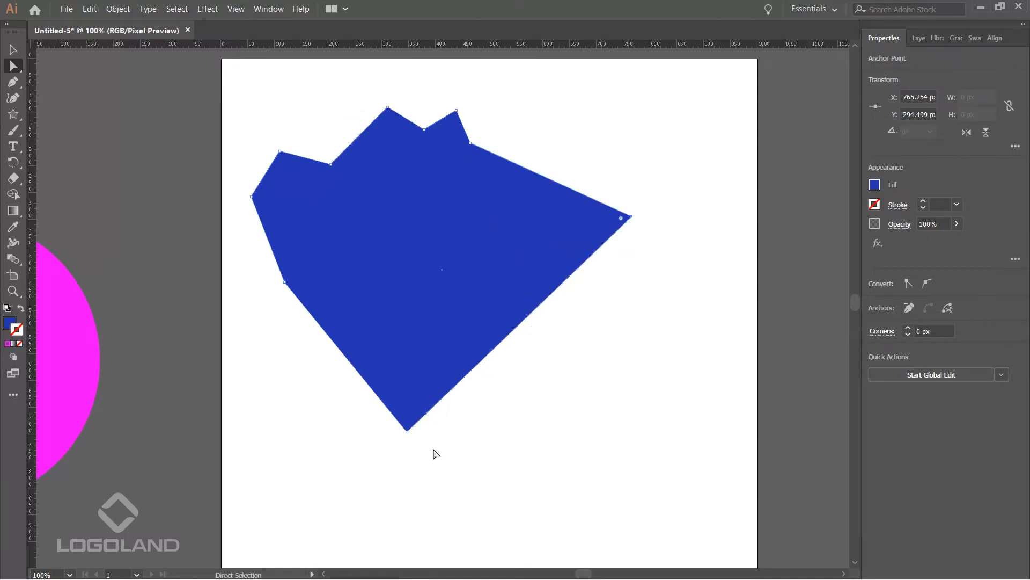
drag(408, 432, 375, 447)
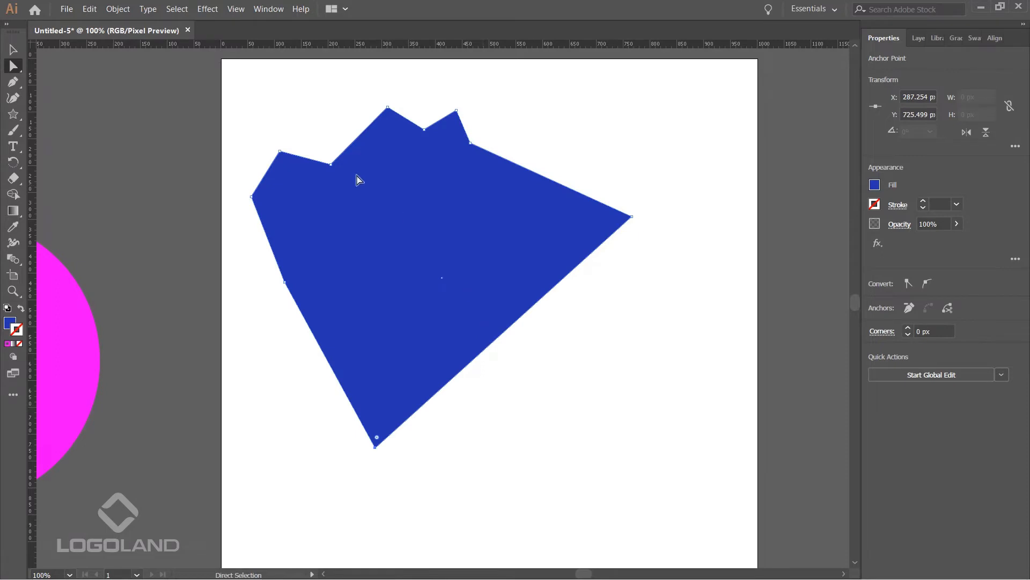
Use the Pen tool to delete the three inward anchor points that form the notches along the blue shape's upper outline.
click(13, 81)
click(45, 80)
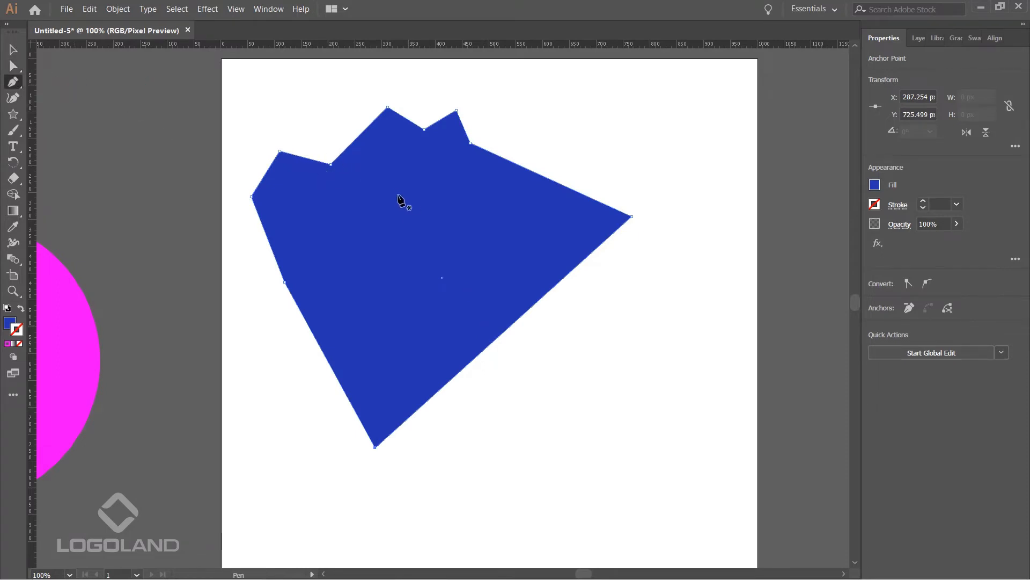
click(330, 165)
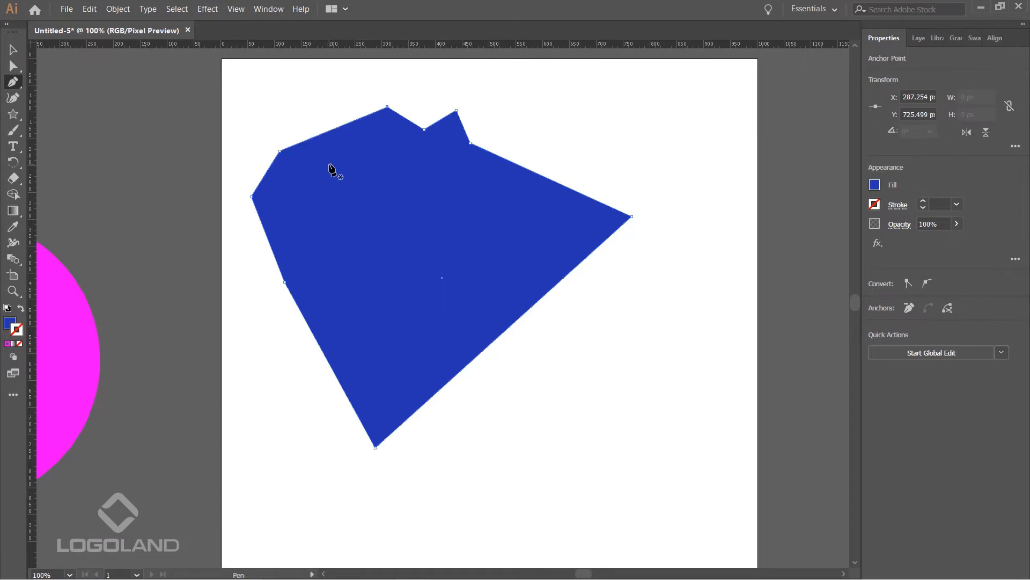
click(421, 129)
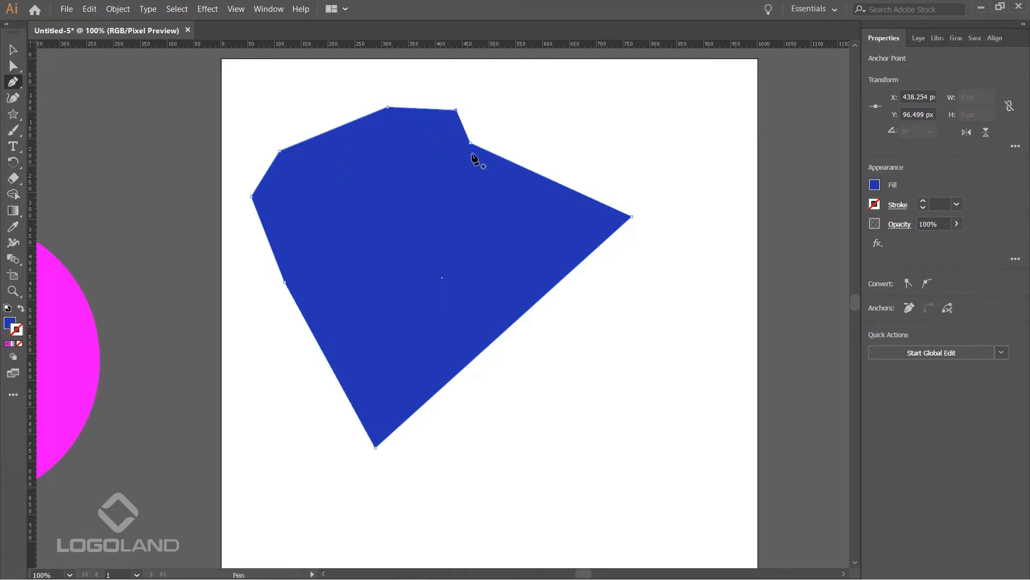
click(471, 144)
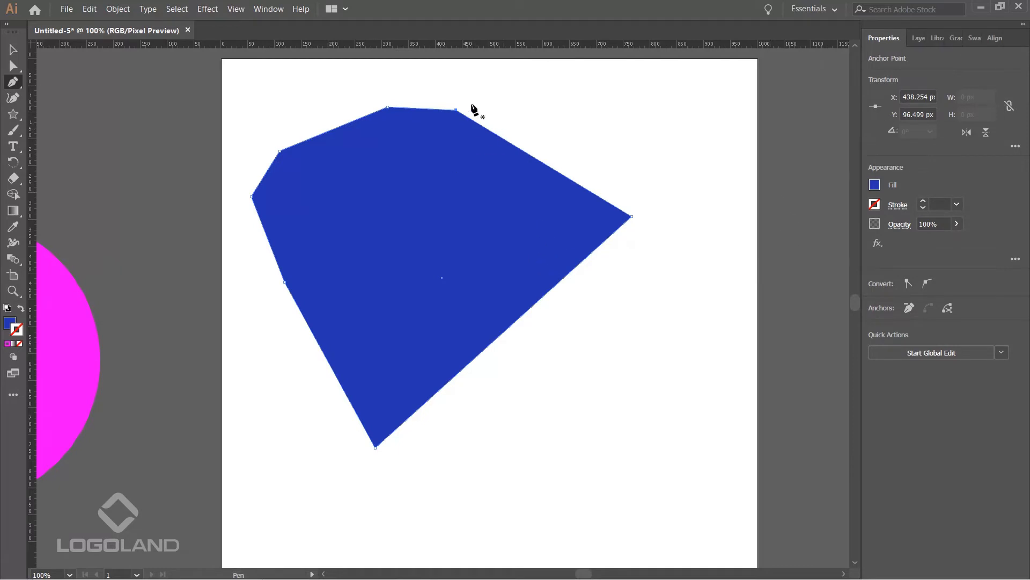
Delete the middle peak and the upper-left corner anchor points to leave a straight edge to the blue shape's top corner.
click(454, 110)
click(387, 107)
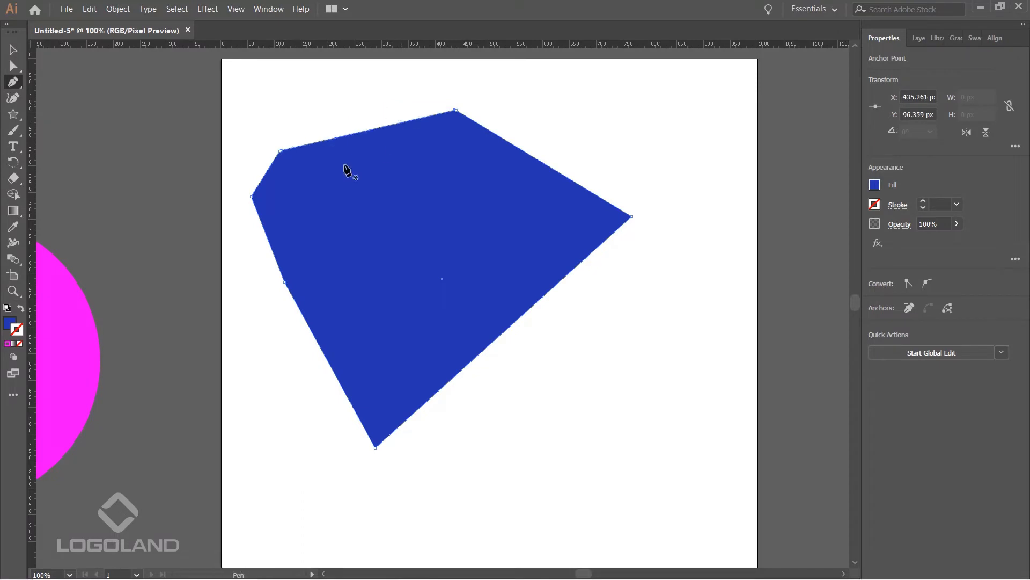
click(279, 152)
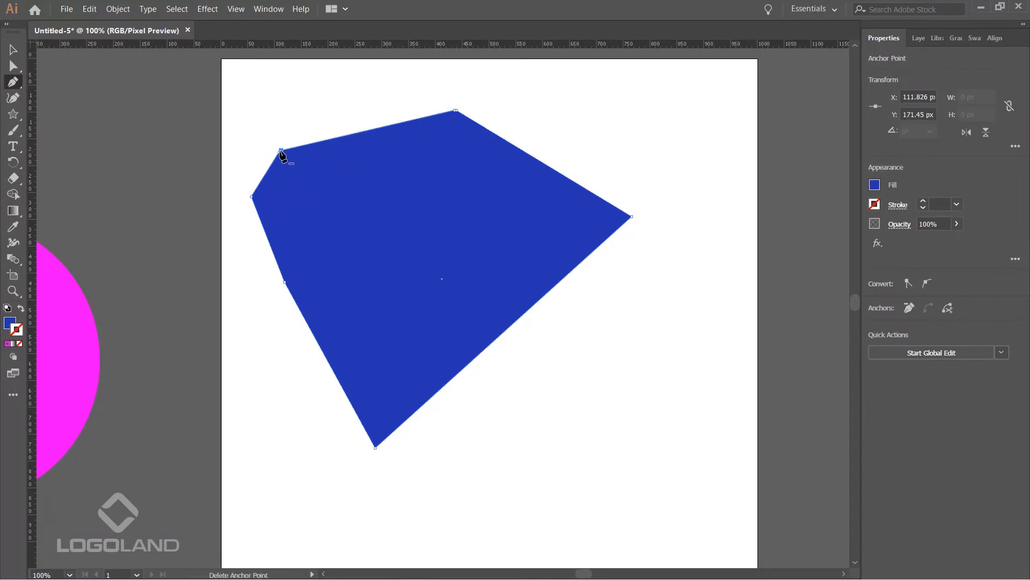
scroll(288, 168, up, 3)
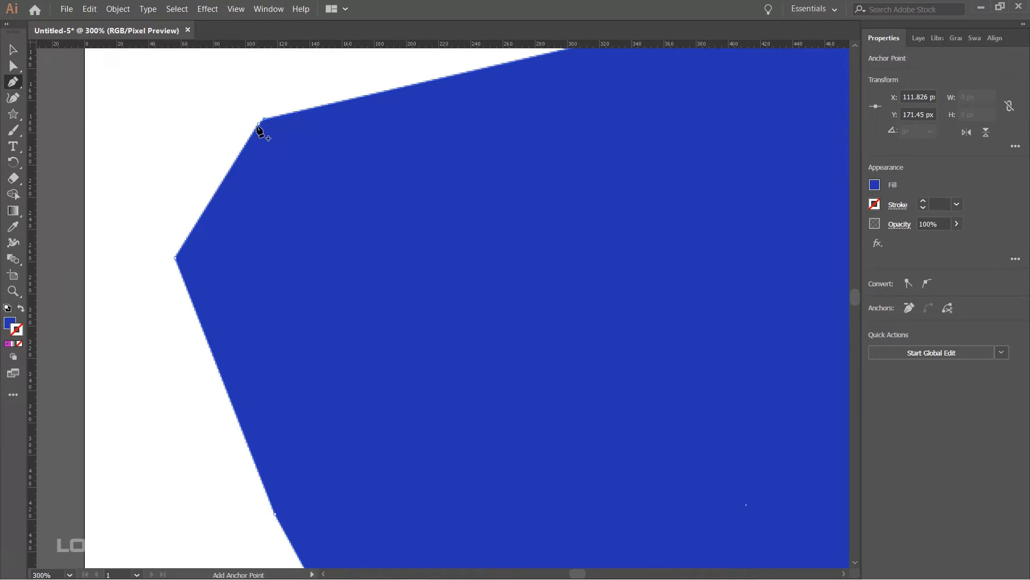
scroll(403, 202, down, 6)
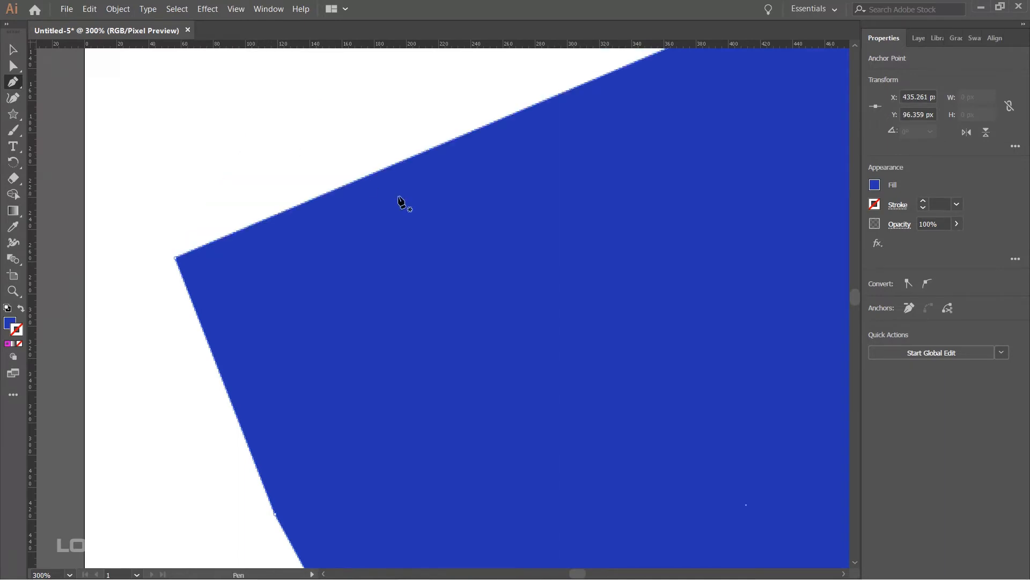
Switch to the Selection tool, deselect the blue shape, and select it again as a whole.
key(v)
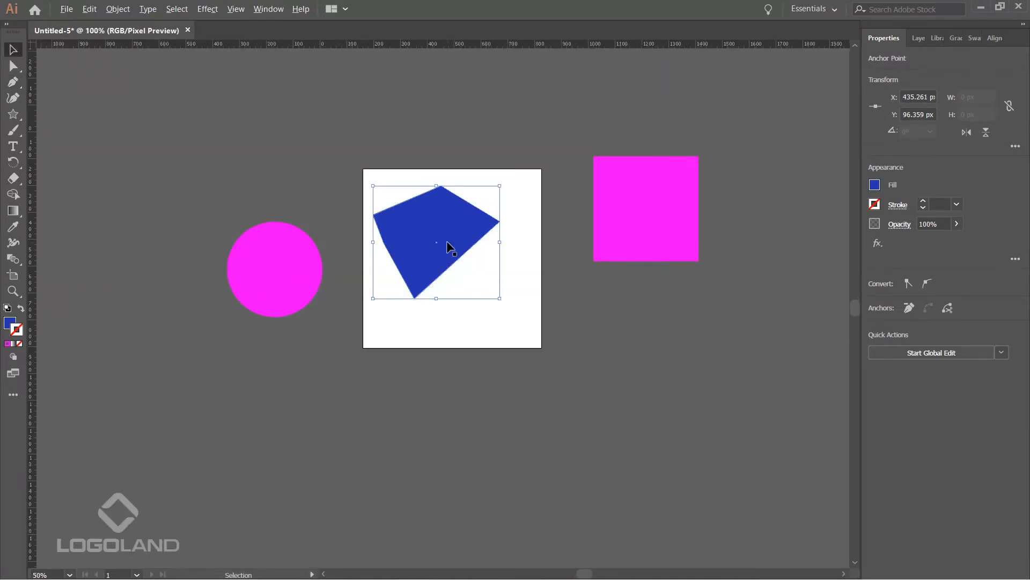
scroll(448, 246, up, 3)
click(666, 261)
key(space)
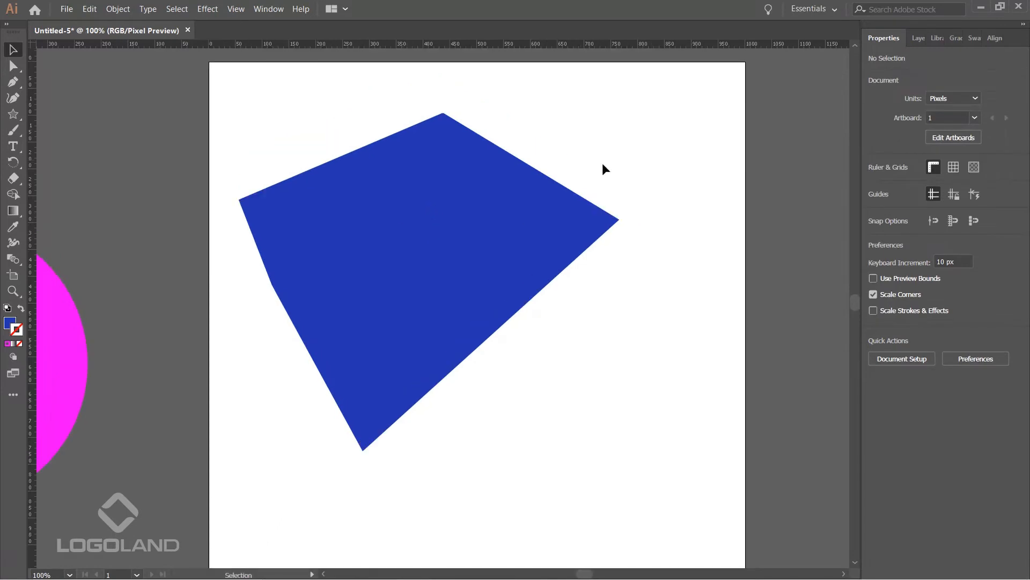
click(513, 184)
key(space)
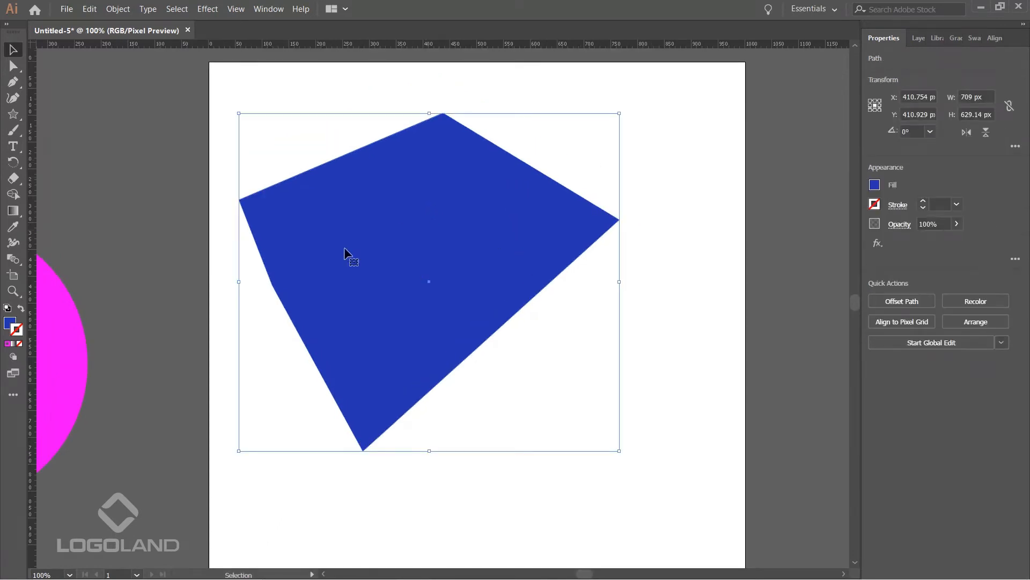
Compare the magenta circle's and the blue shape's bounding boxes and points by selecting each in turn, and clear the selection.
drag(288, 235, 503, 187)
click(280, 260)
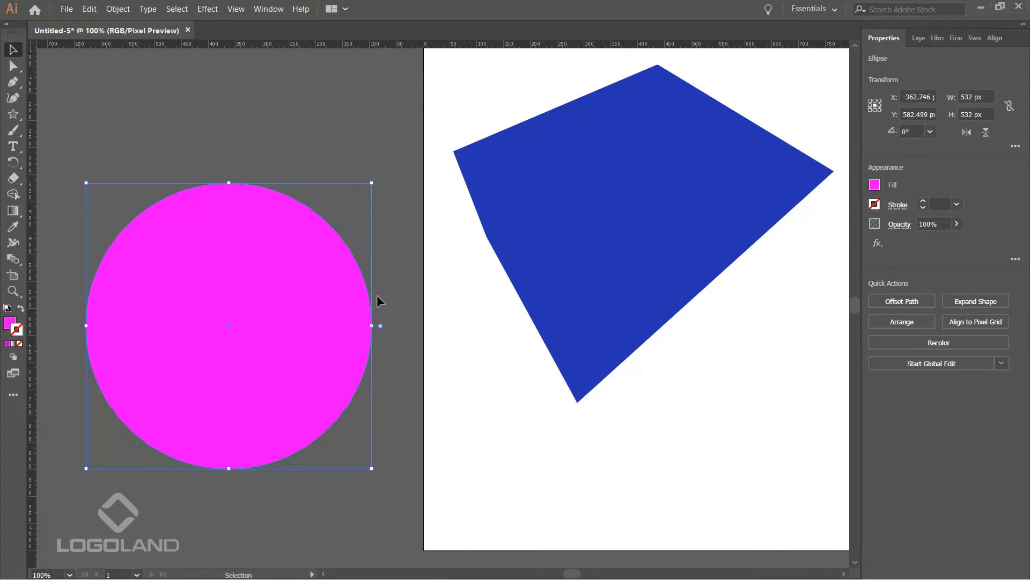
click(640, 226)
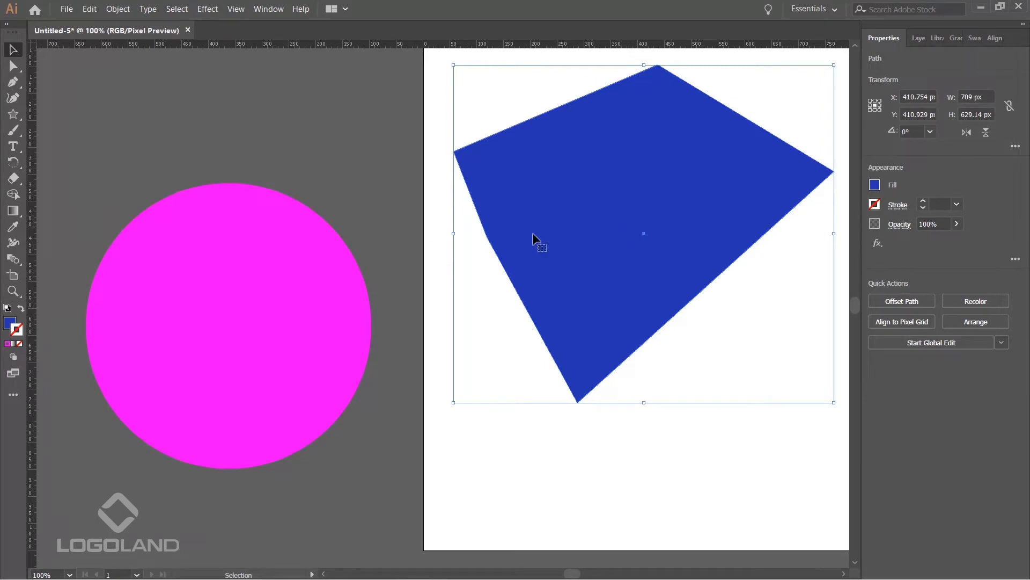
click(265, 249)
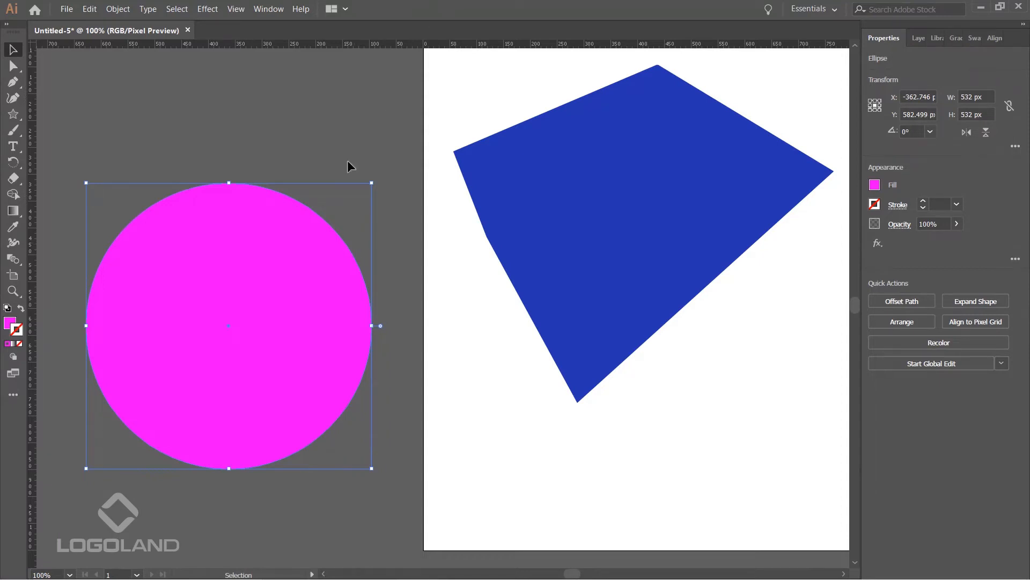
key(space)
drag(244, 329, 302, 311)
click(347, 132)
click(311, 186)
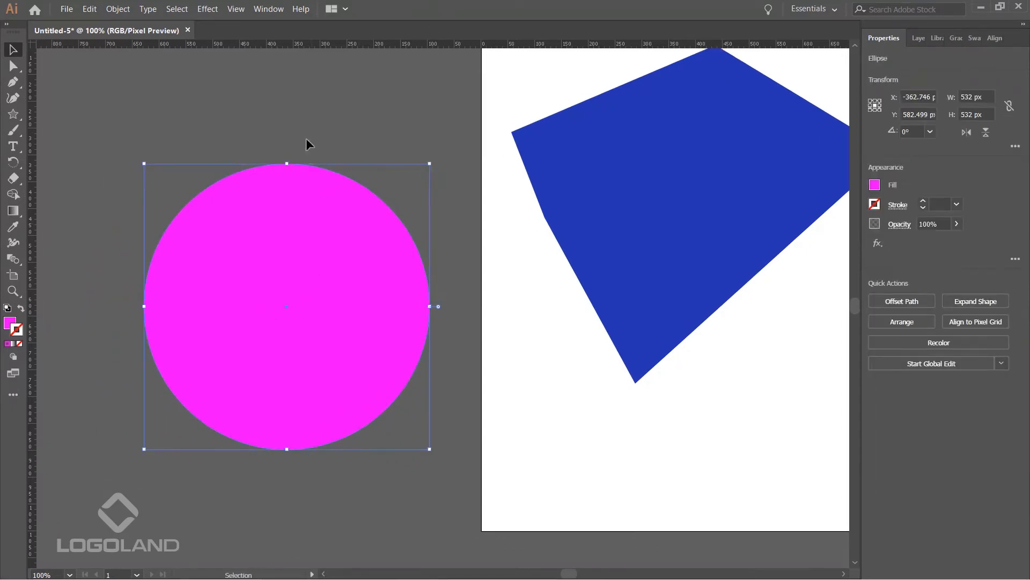
key(ctrl+shift+a)
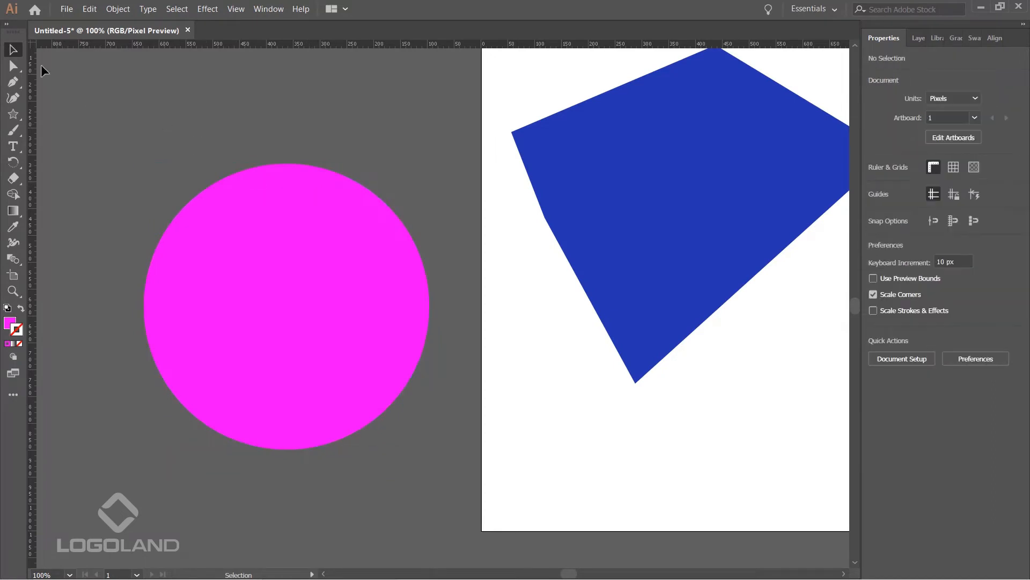
Move the magenta circle's top anchor point up-left to about X -569, Y 188 px with Direct Selection and lengthen its right handle.
click(13, 66)
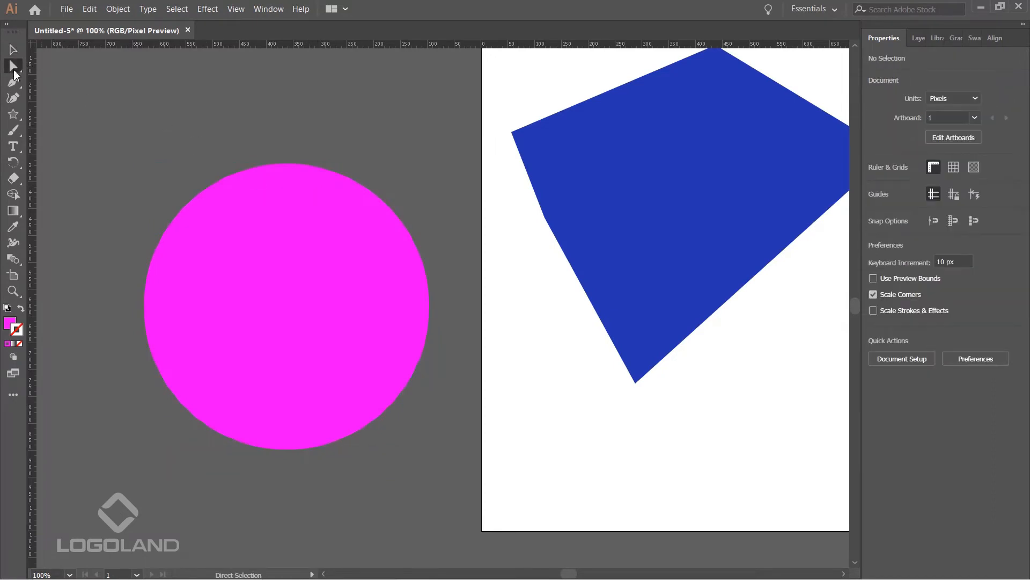
click(287, 163)
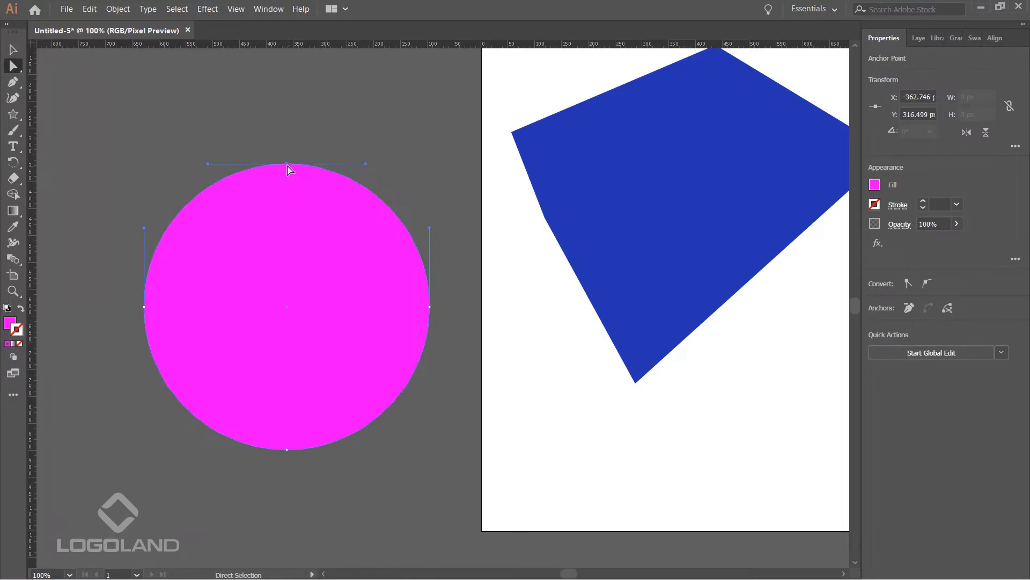
drag(286, 164, 176, 95)
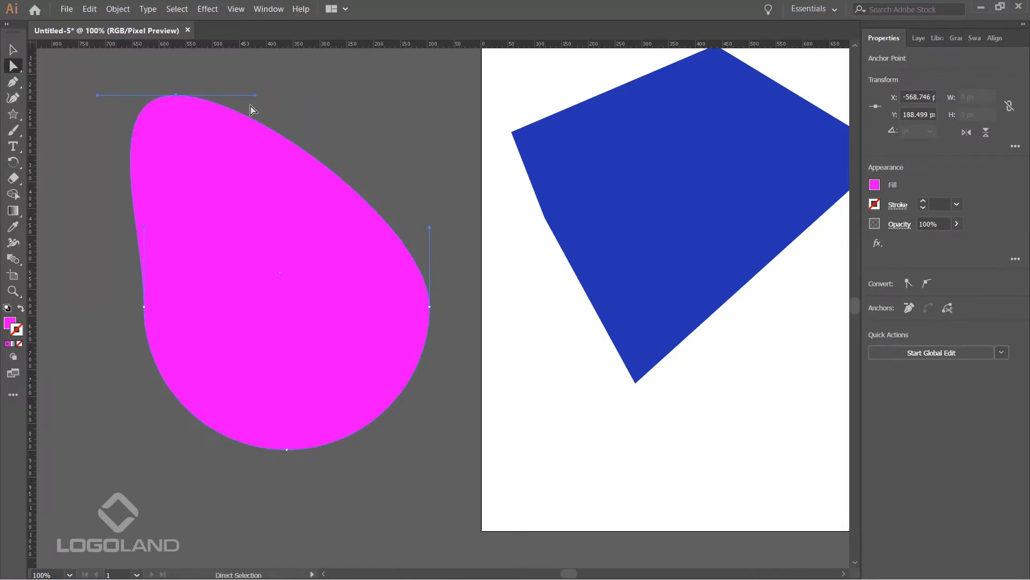
drag(256, 95, 386, 96)
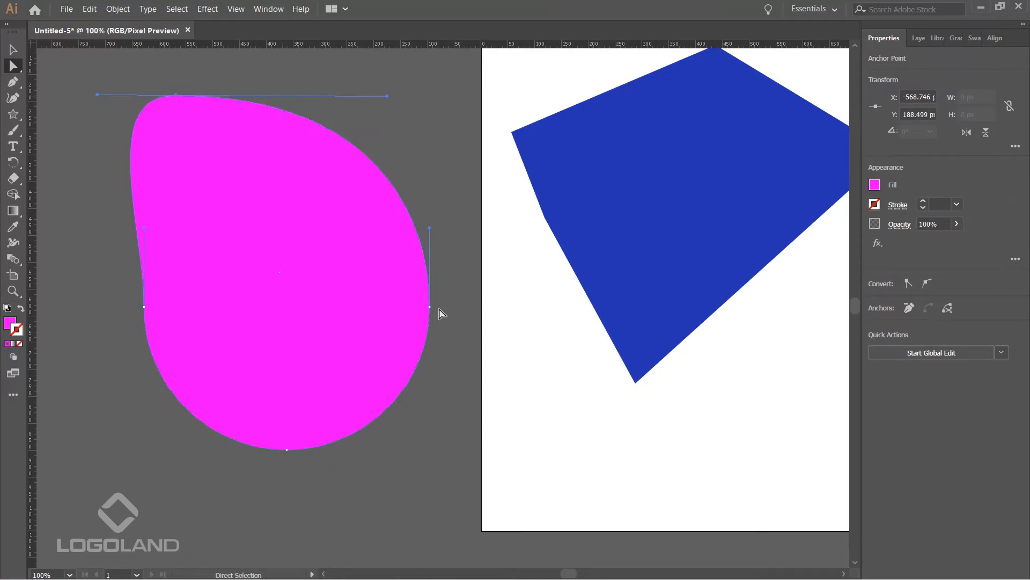
Move the magenta shape's right anchor point inward and its bottom anchor point downward, deselect it and return to the Selection tool.
drag(429, 307, 337, 305)
drag(287, 449, 288, 489)
click(377, 343)
scroll(384, 296, down, 2)
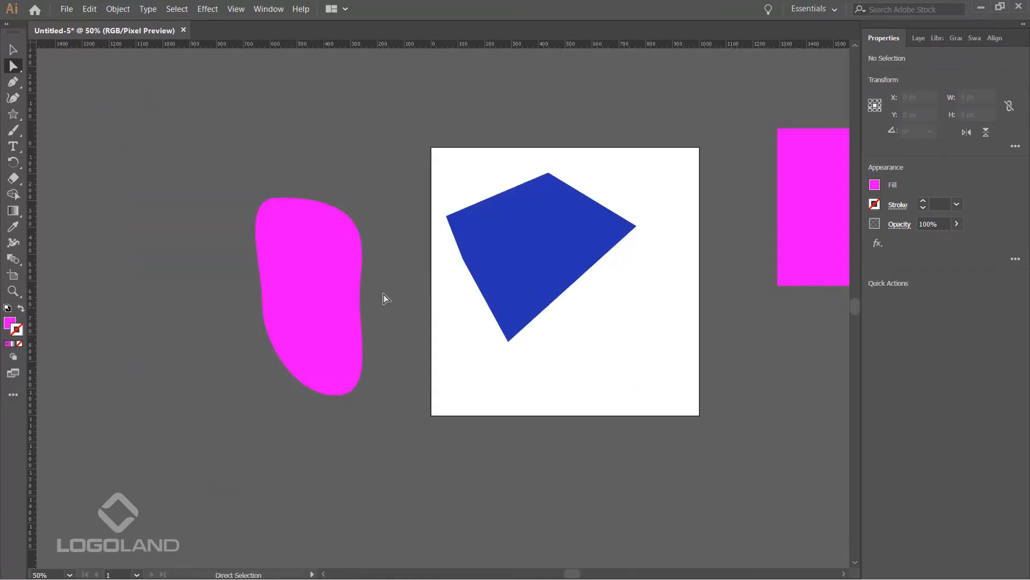
drag(385, 297, 303, 318)
click(14, 49)
scroll(494, 250, up, 2)
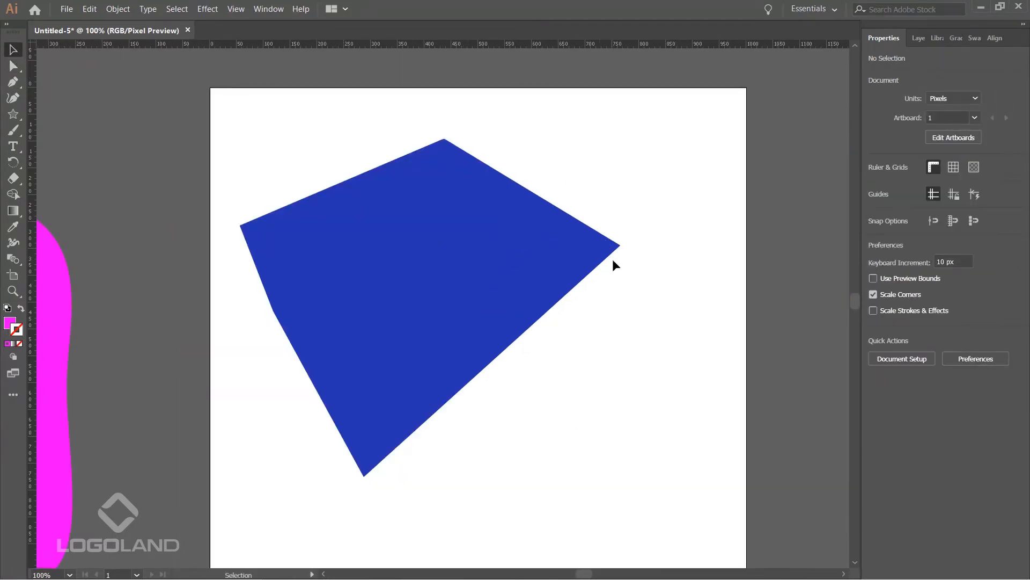
click(482, 235)
click(13, 66)
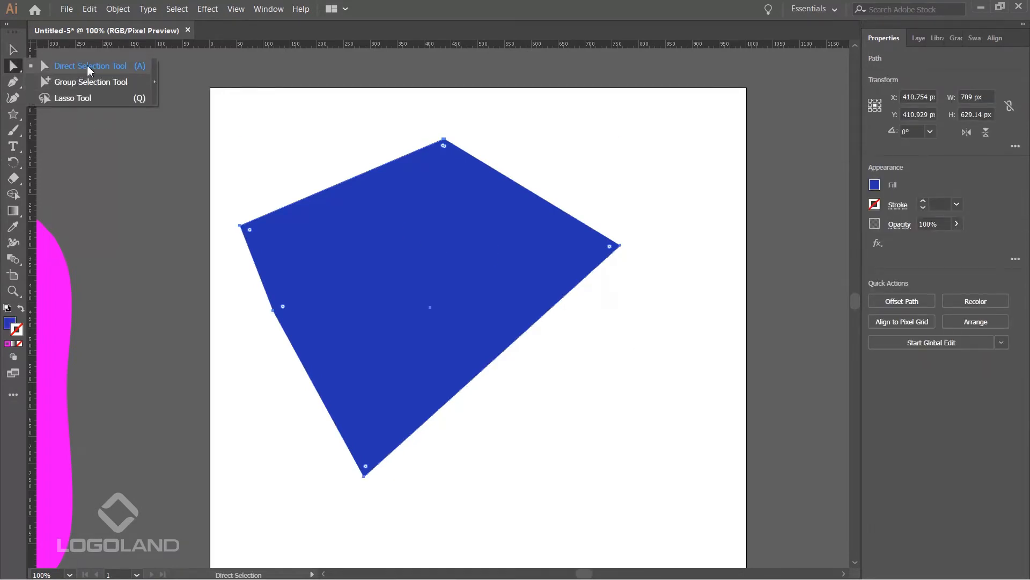
click(78, 70)
click(658, 212)
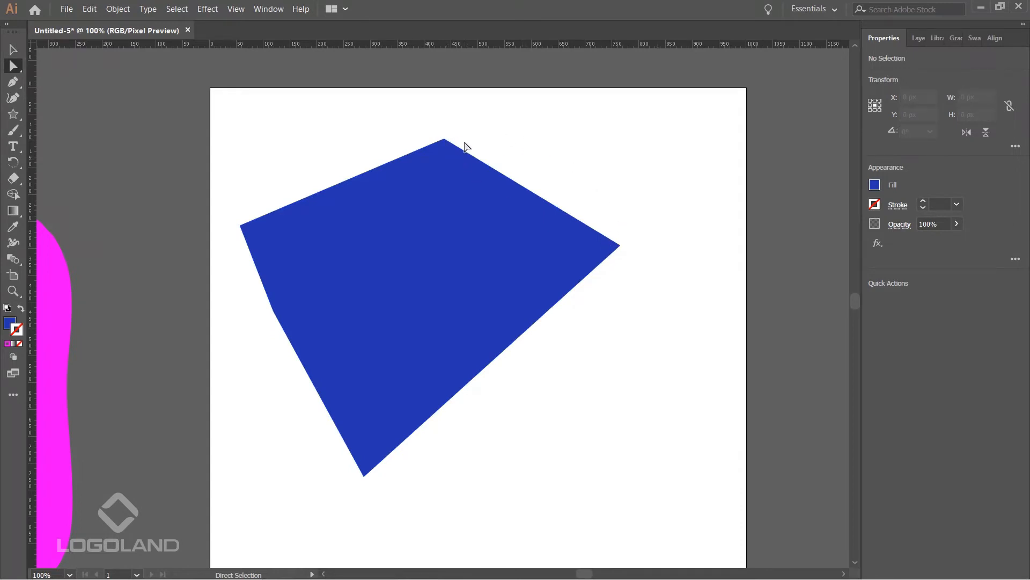
click(16, 85)
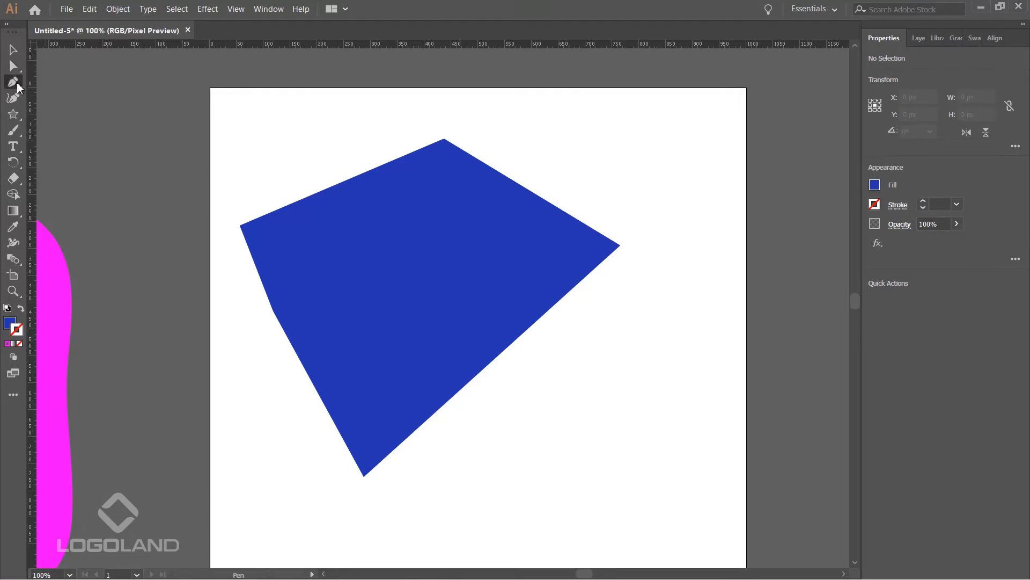
key(v)
click(481, 173)
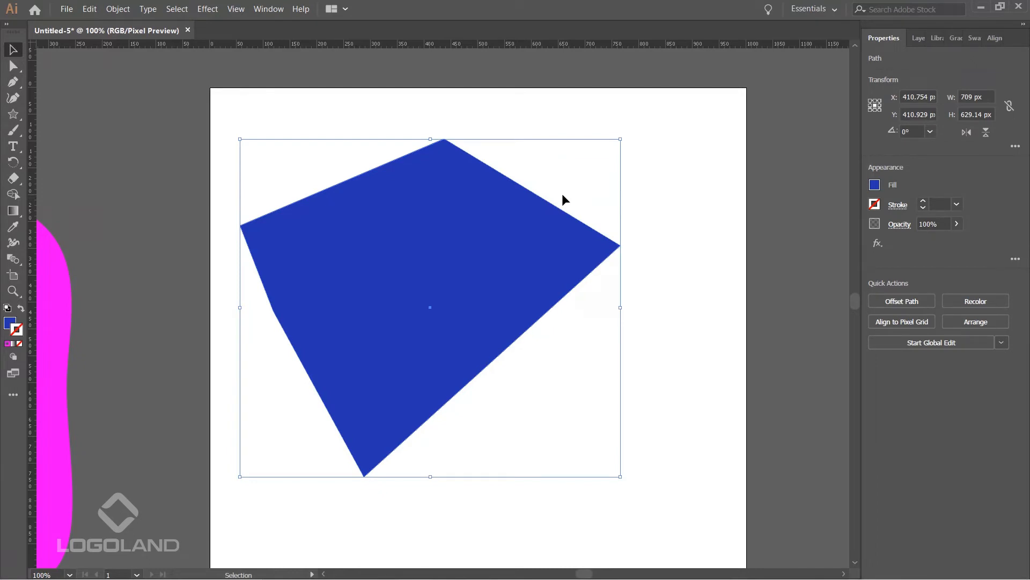
click(562, 196)
Use the Anchor Point tool to pull handles from the blue shape's right corner and collapse the lower one, curving only the upper edge.
click(522, 202)
click(17, 87)
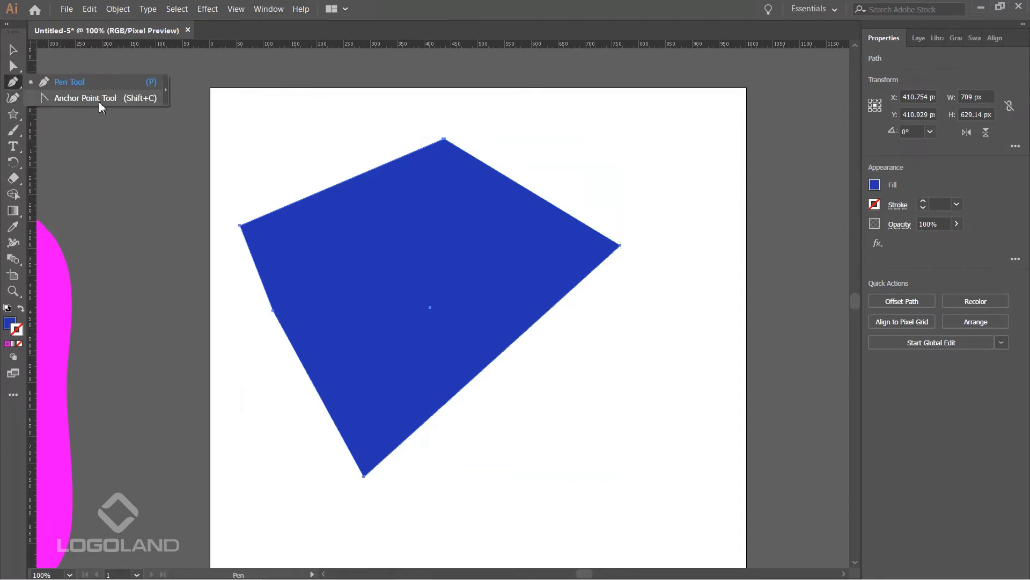
click(147, 104)
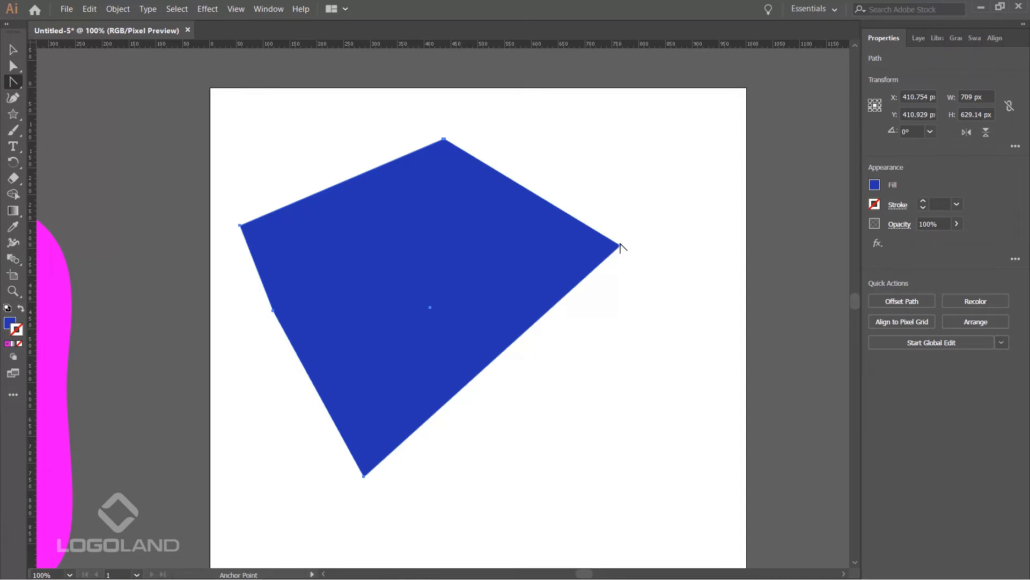
drag(620, 247, 654, 318)
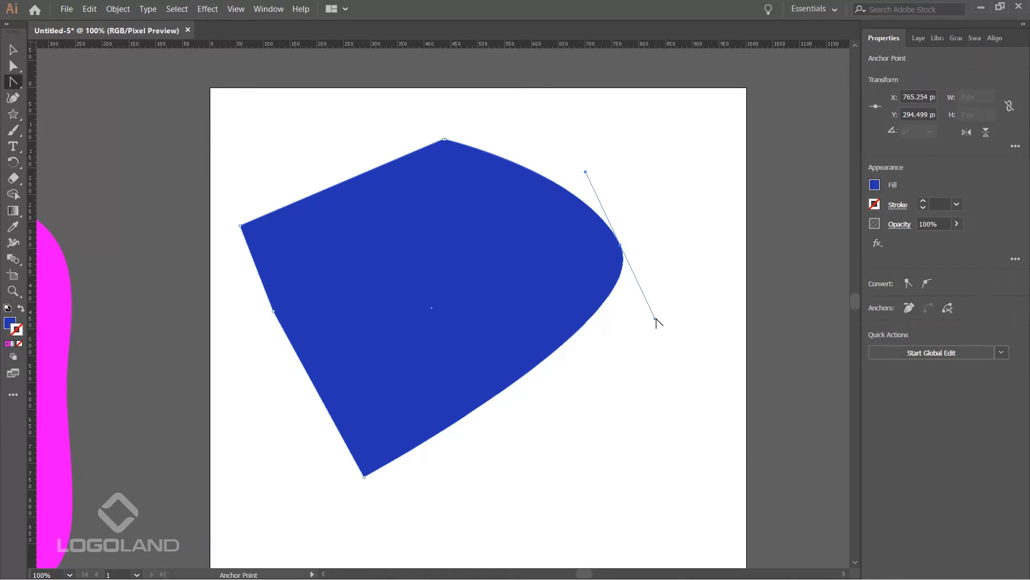
drag(655, 318, 622, 249)
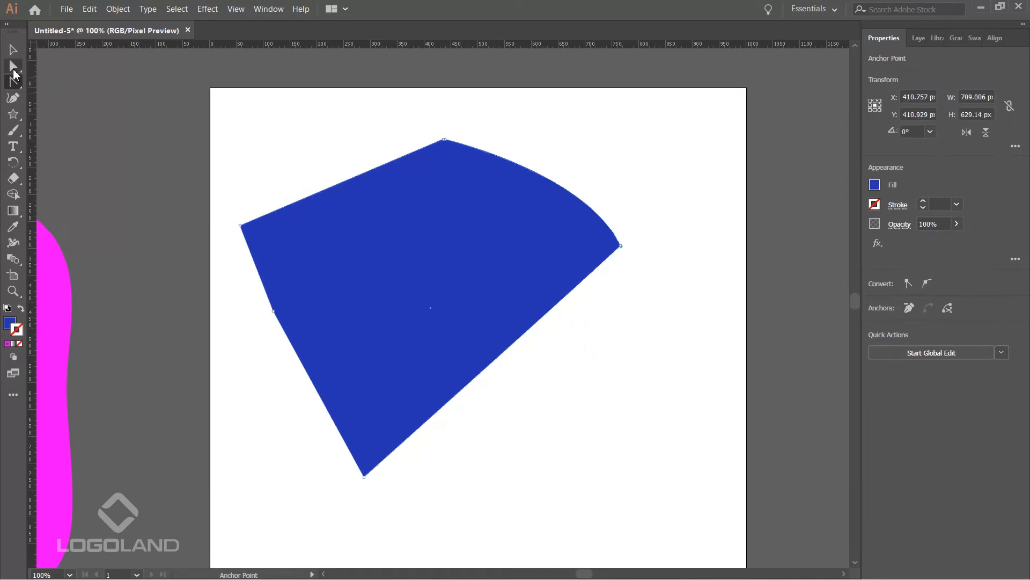
With Direct Selection, extend the right corner's upper handle outward to bulge the blue shape's upper-right curve, and deselect.
drag(12, 66, 66, 65)
click(660, 240)
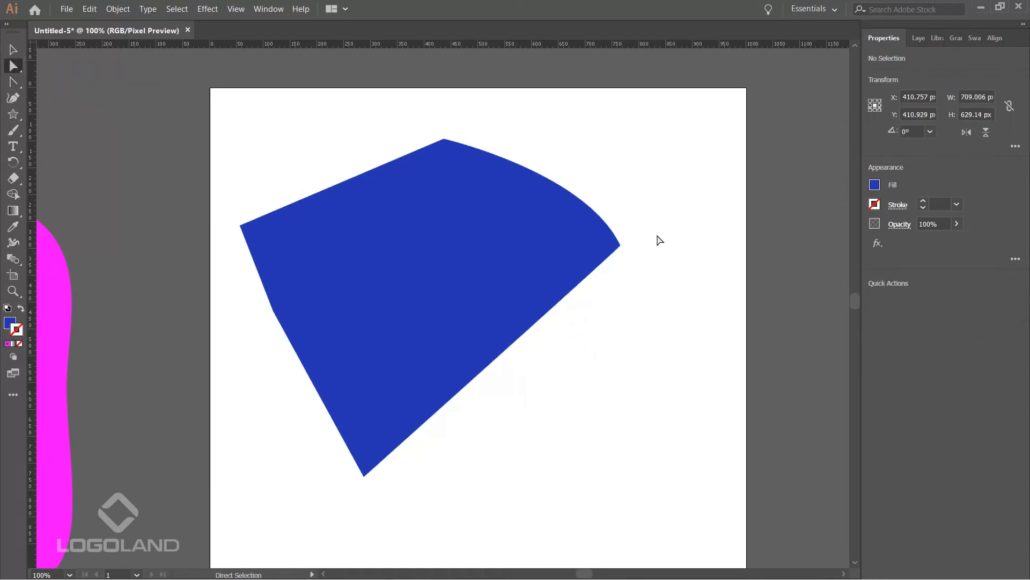
click(620, 248)
drag(586, 173, 564, 123)
click(662, 276)
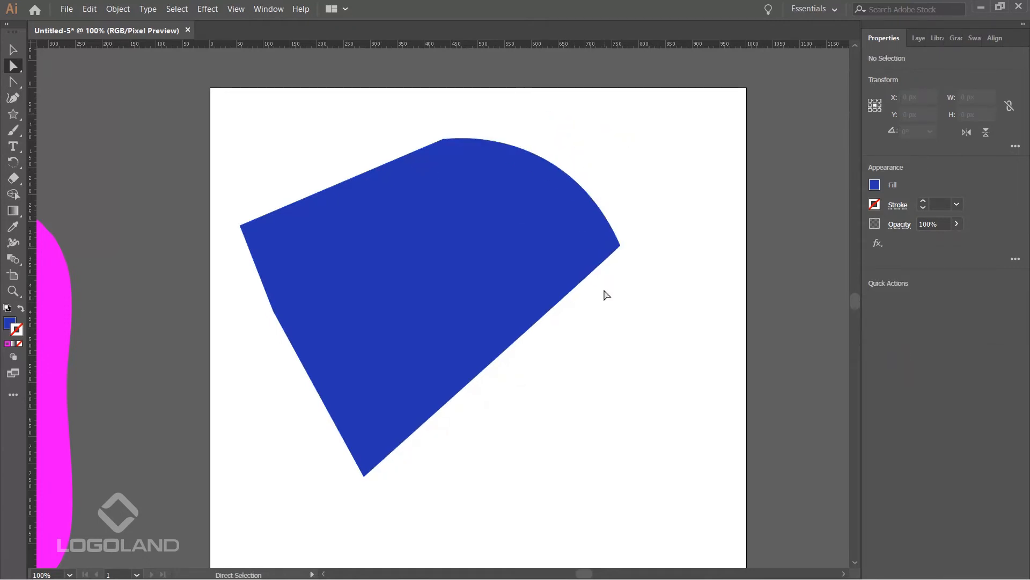
Examine the blue shape's straight lower-right edge for anchor points using Direct Selection and the Curvature tool.
drag(547, 382, 487, 312)
click(554, 384)
click(515, 340)
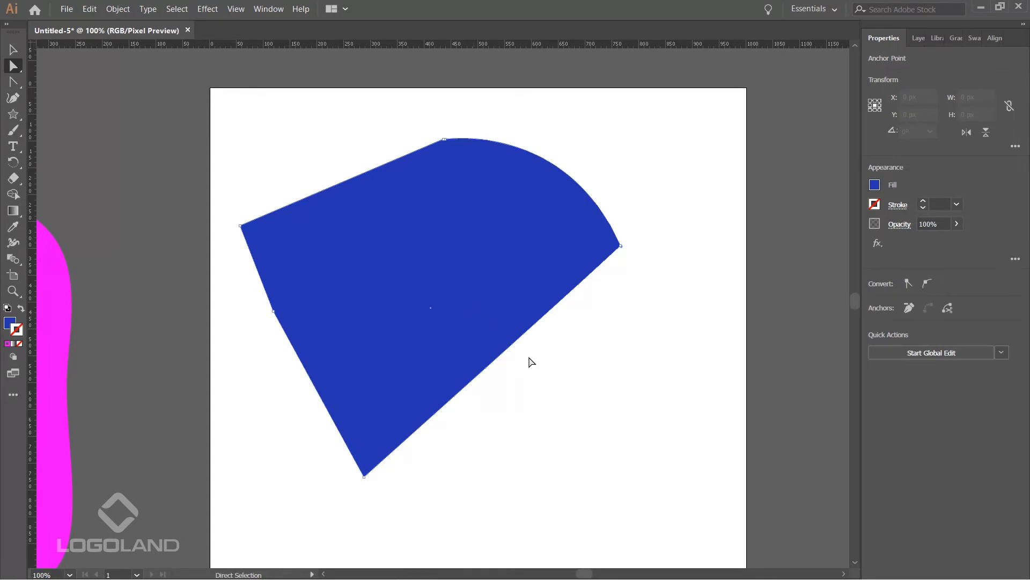
click(575, 382)
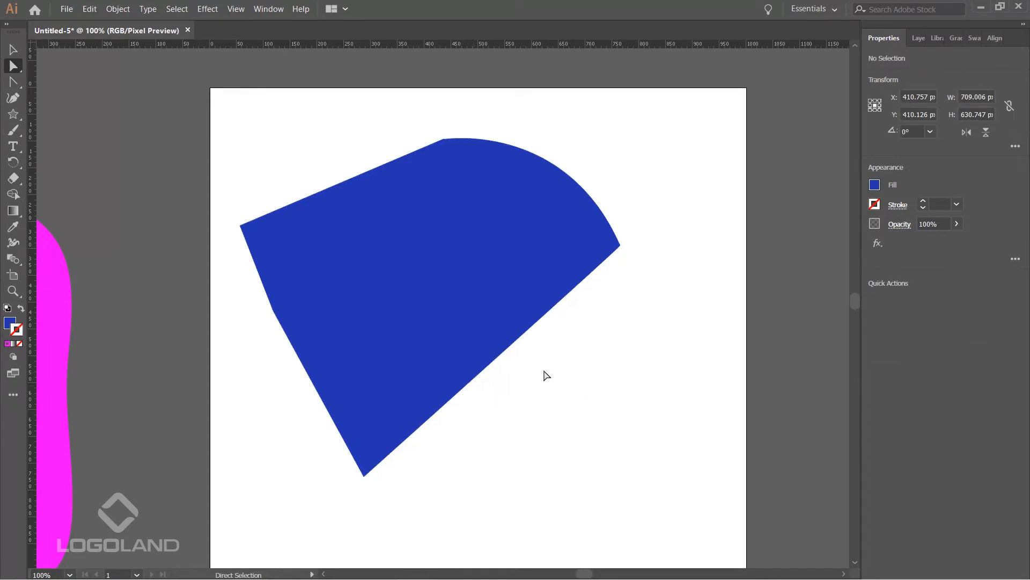
click(517, 340)
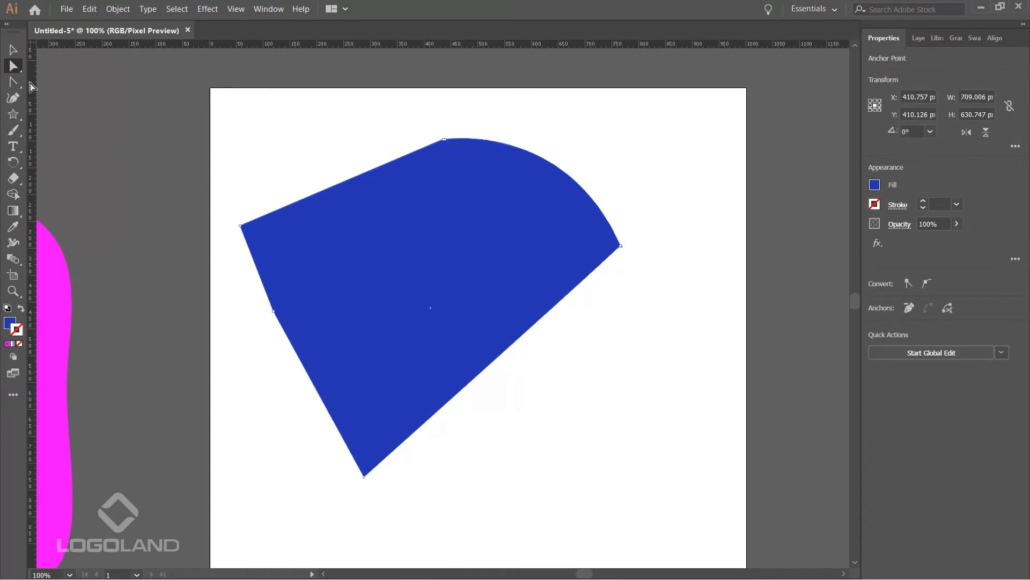
click(11, 66)
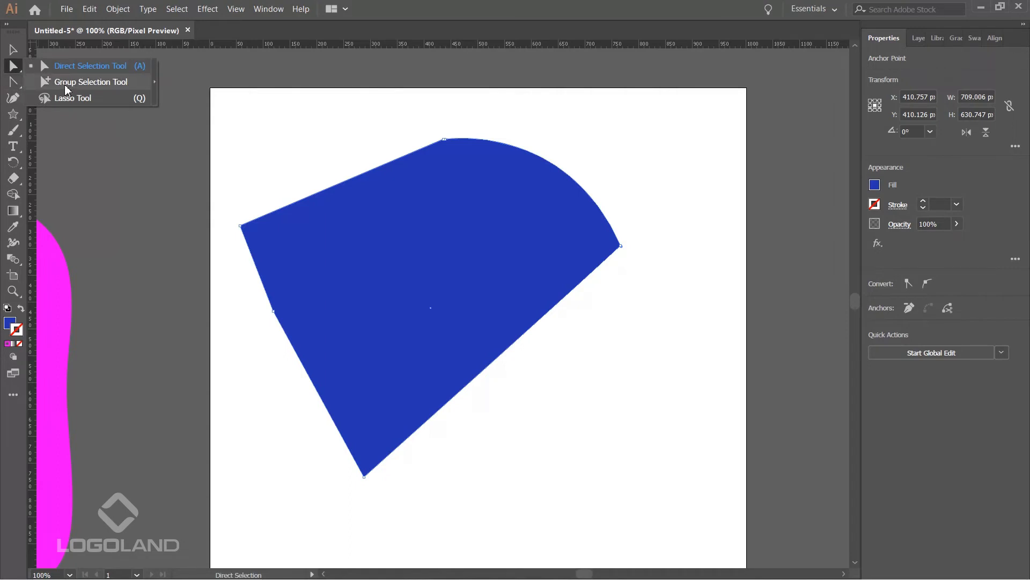
click(17, 99)
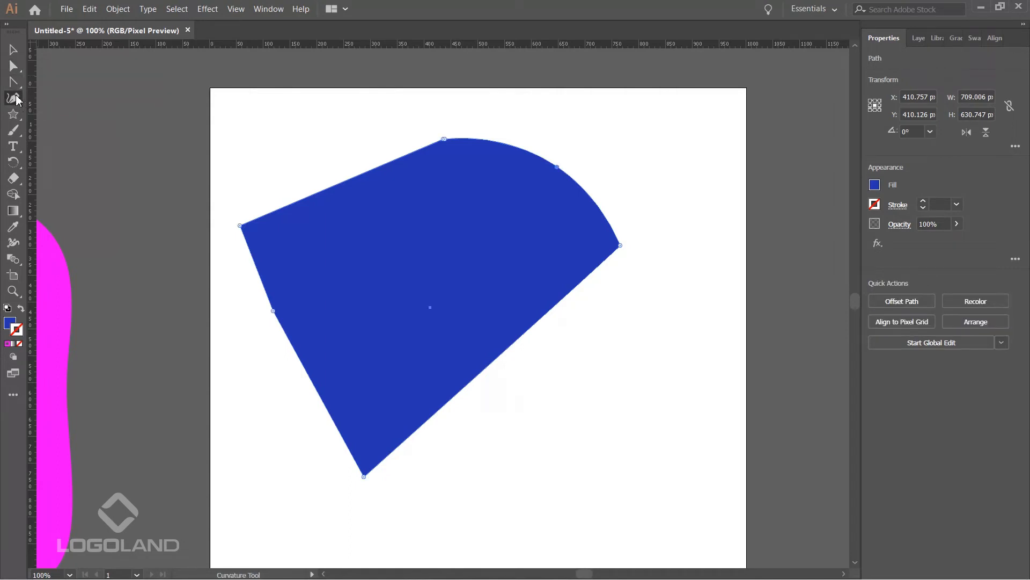
Add an anchor point with the Pen tool midway along the blue shape's lower-right edge, at about X 535, Y 503 px.
click(13, 83)
click(62, 79)
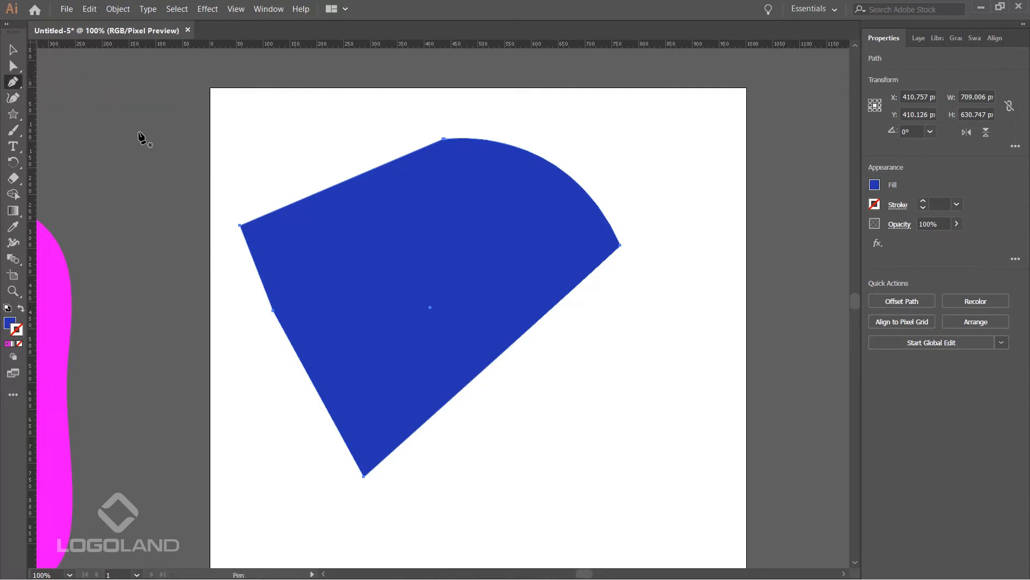
click(497, 357)
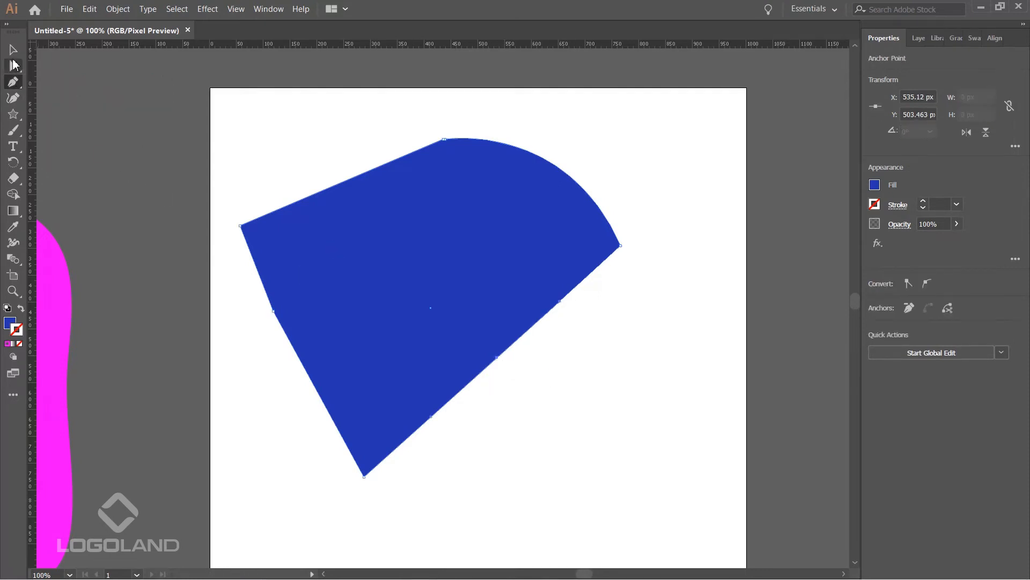
Move the added lower-right anchor point outward to about X 622, Y 578 px with Direct Selection, and undo the move.
click(13, 51)
drag(13, 65, 80, 66)
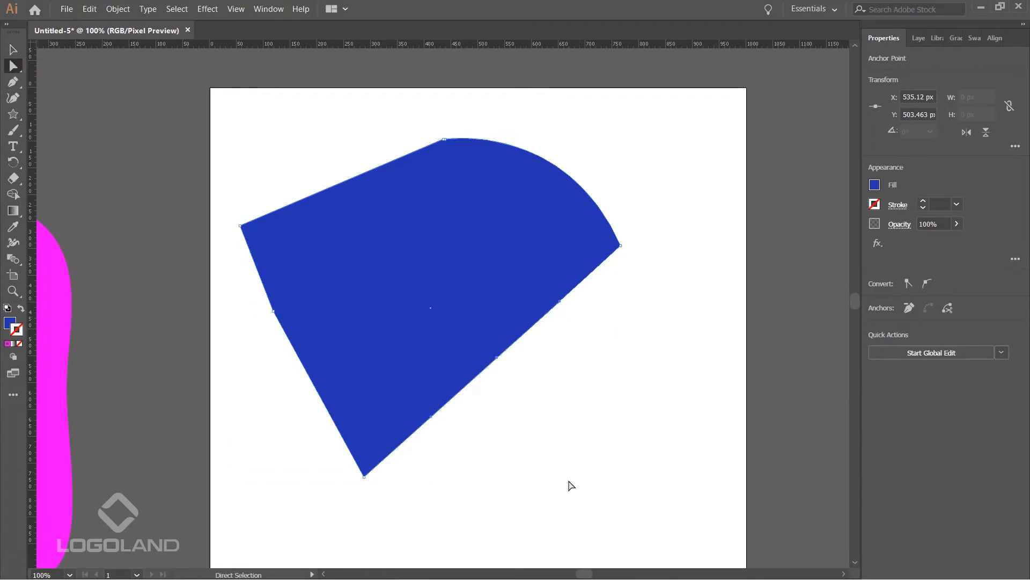
click(535, 413)
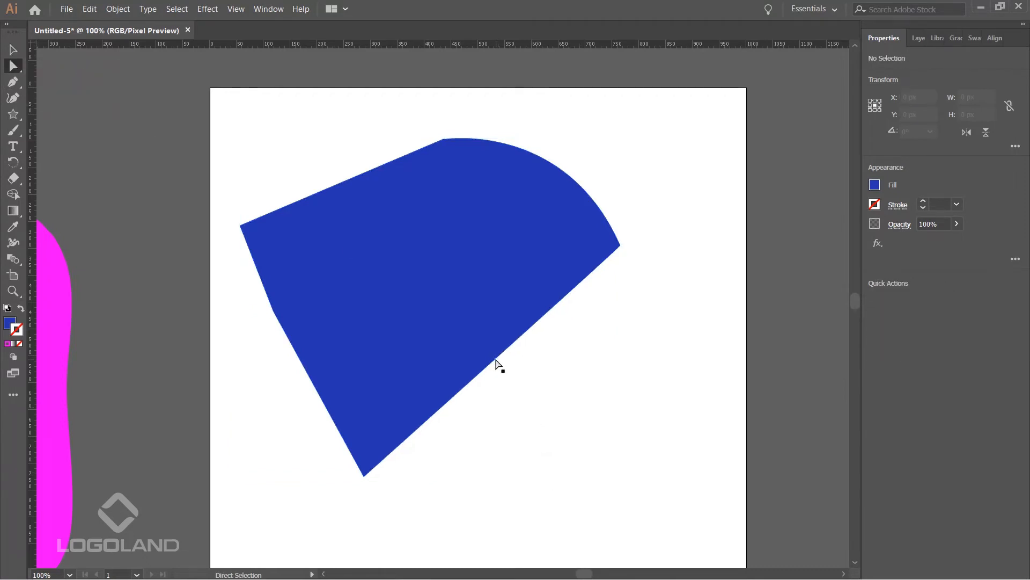
drag(495, 359, 543, 398)
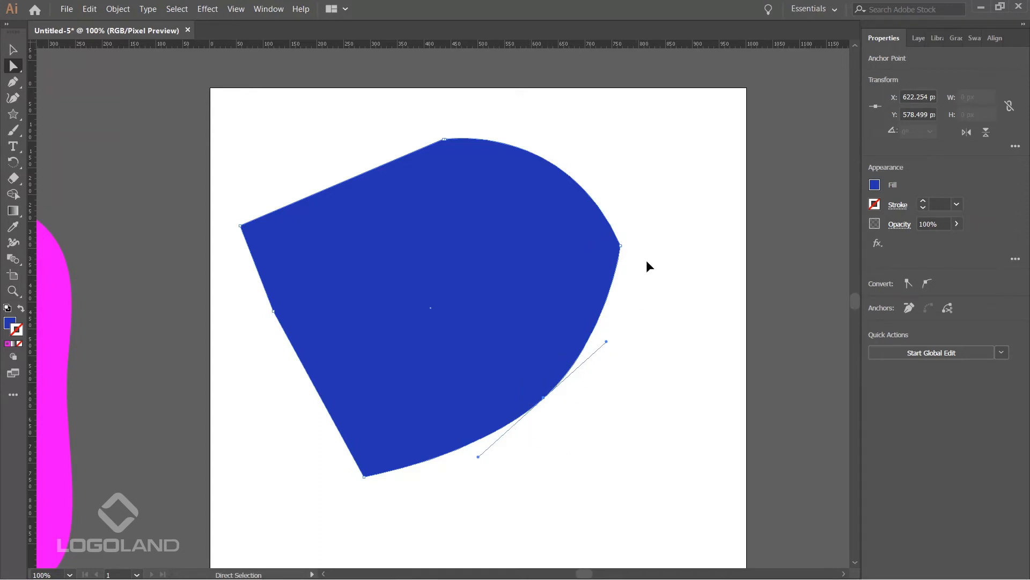
key(Delete)
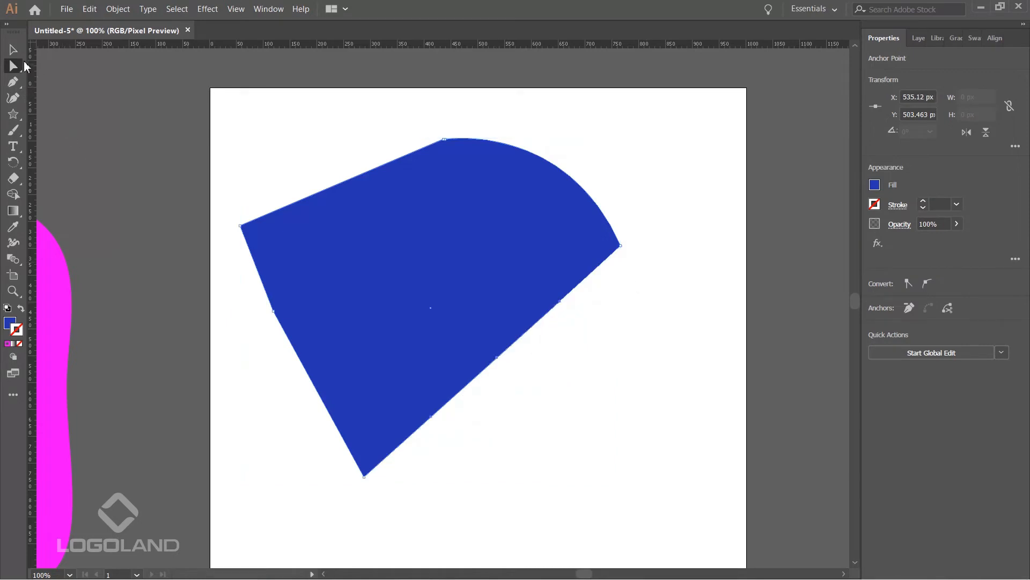
Move the anchor point in the middle of the blue shape's left side down-left to about X 34, Y 613 px with Direct Selection.
key(v)
click(307, 387)
click(306, 361)
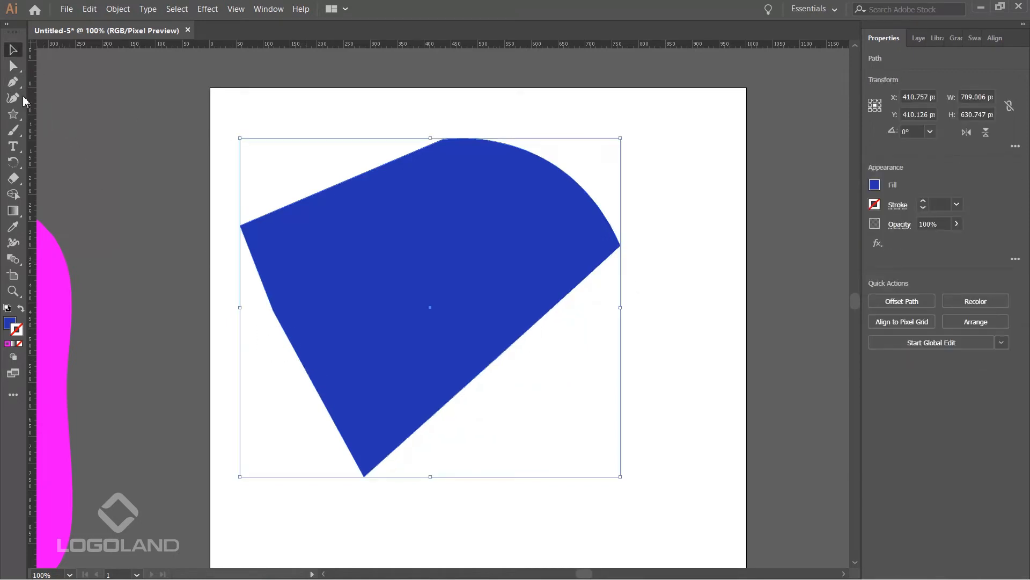
key(a)
click(270, 328)
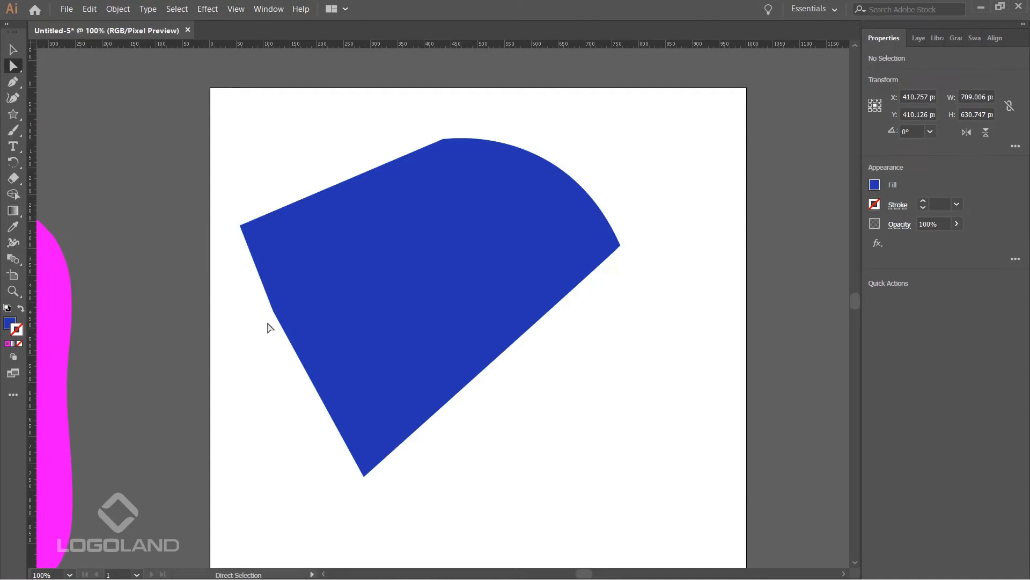
drag(273, 310, 228, 417)
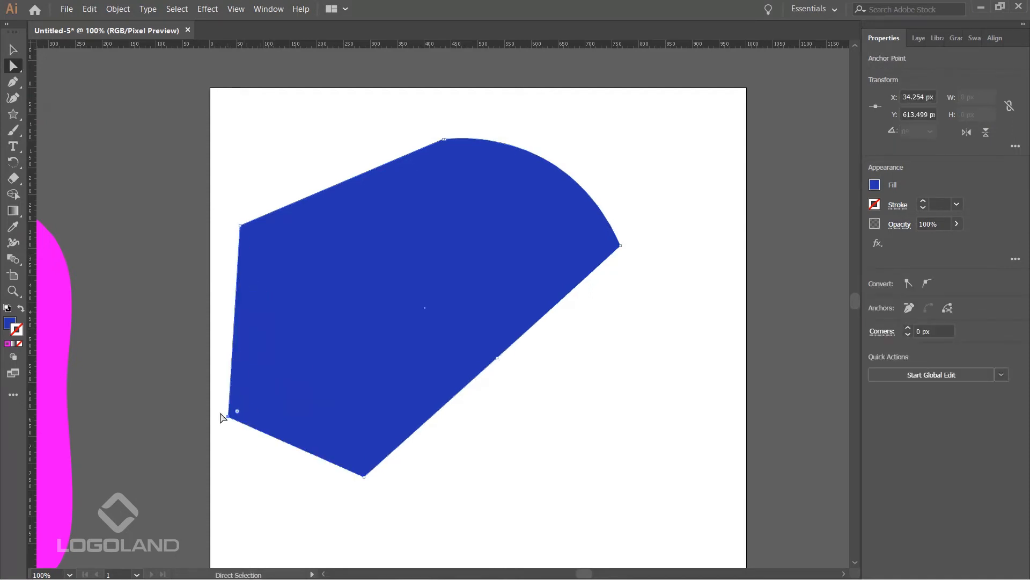
Move the anchor point at the blue shape's left-hand lower corner to about X 56, Y 552 px with Direct Selection.
click(229, 432)
drag(228, 416, 239, 382)
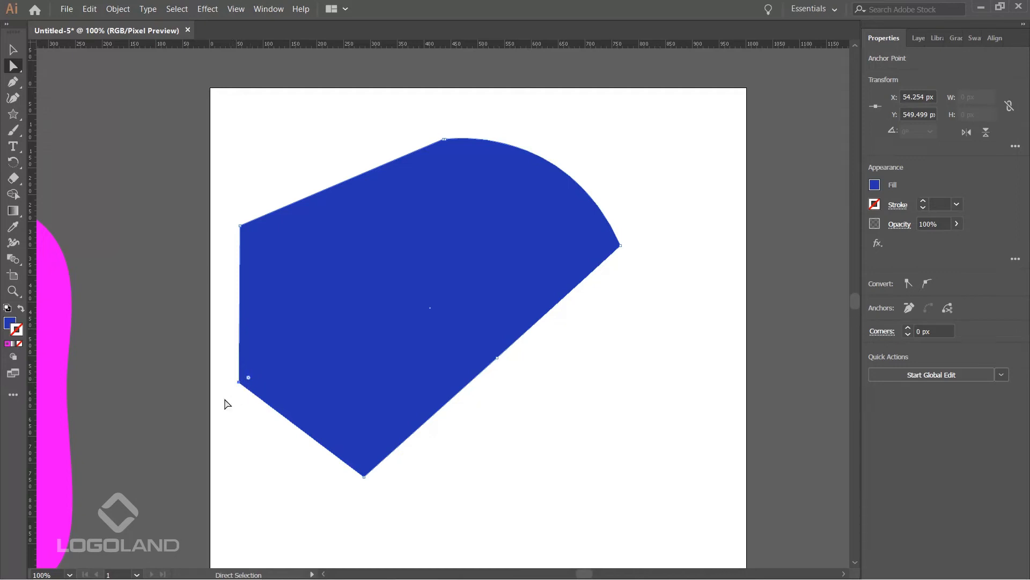
click(240, 405)
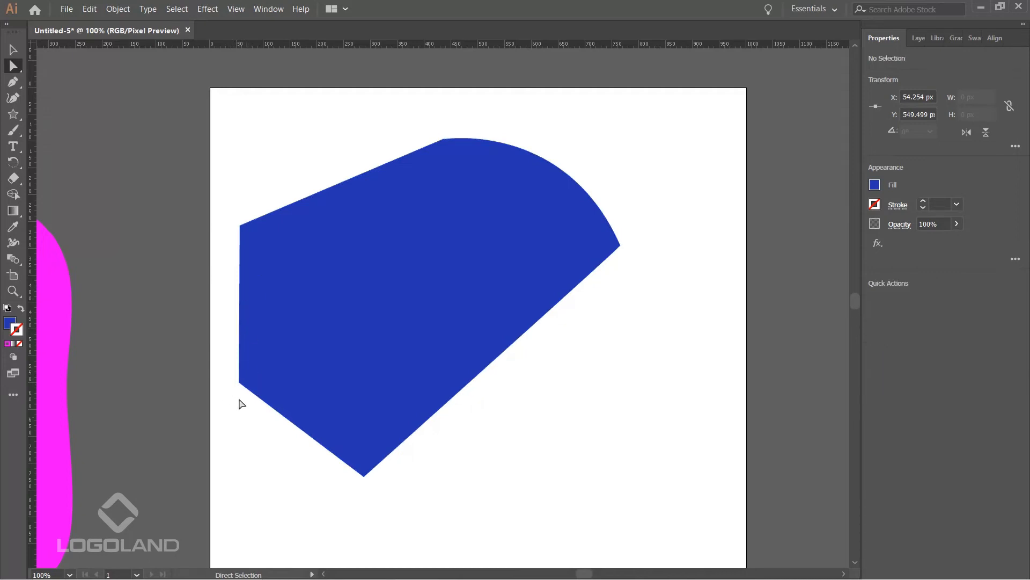
click(239, 382)
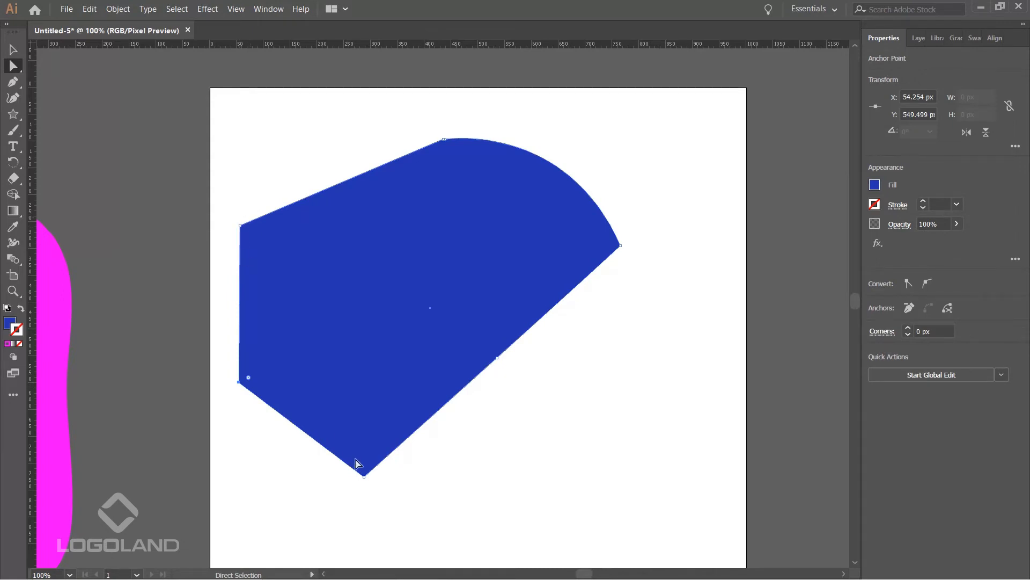
click(219, 298)
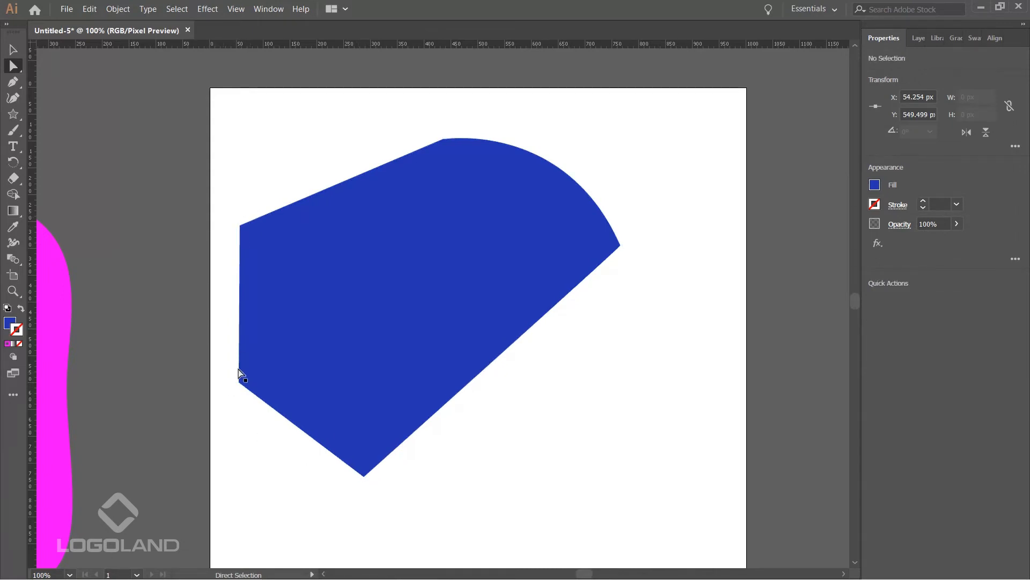
mouse_move(239, 384)
mouse_down()
mouse_move(281, 367)
mouse_move(240, 387)
mouse_up()
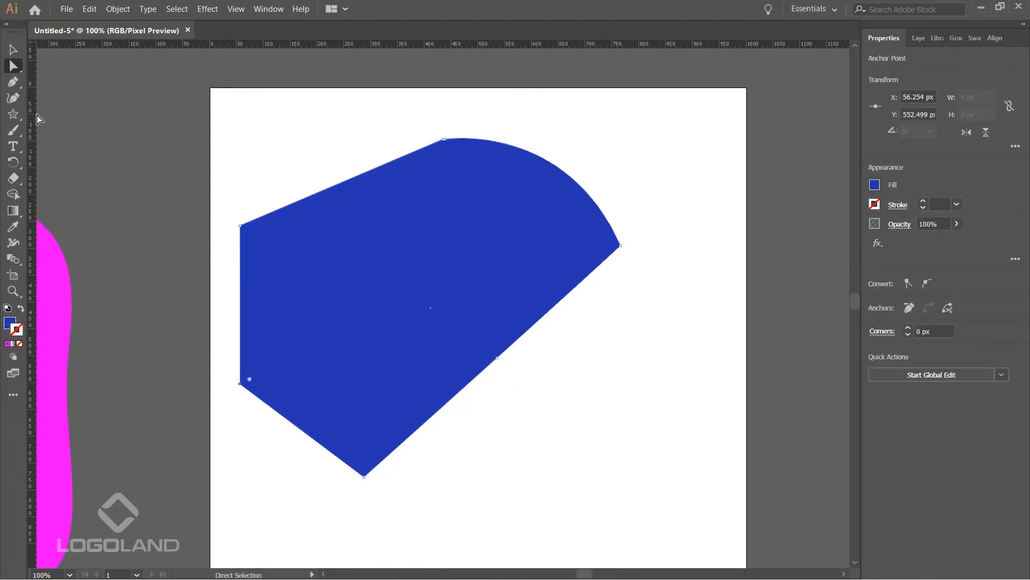
Convert the blue shape's left-hand lower corner into a smooth curve with the Anchor Point tool, extending its handle up-left, and deselect the shape.
click(13, 82)
click(14, 83)
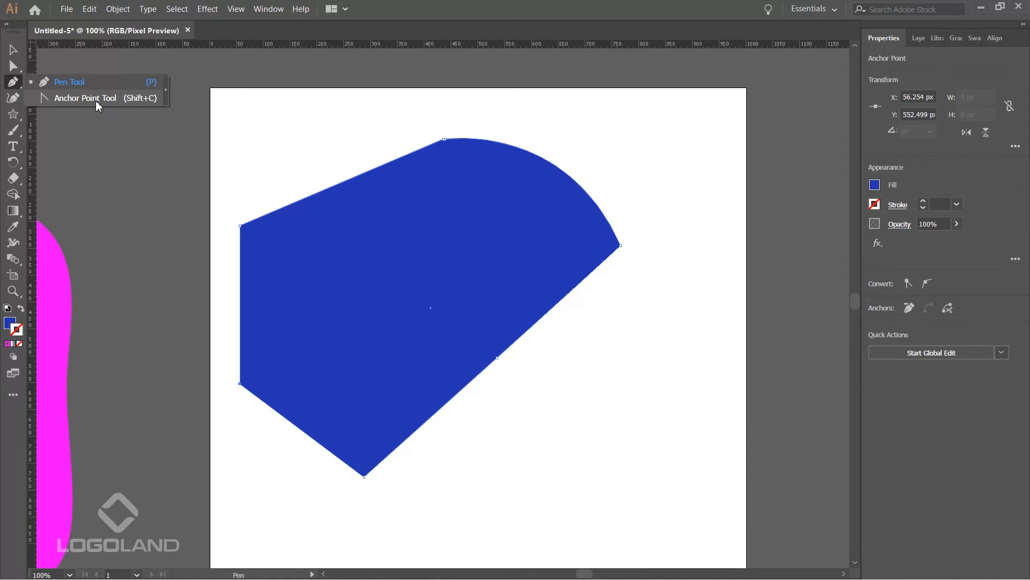
click(96, 101)
drag(240, 384, 207, 329)
click(13, 50)
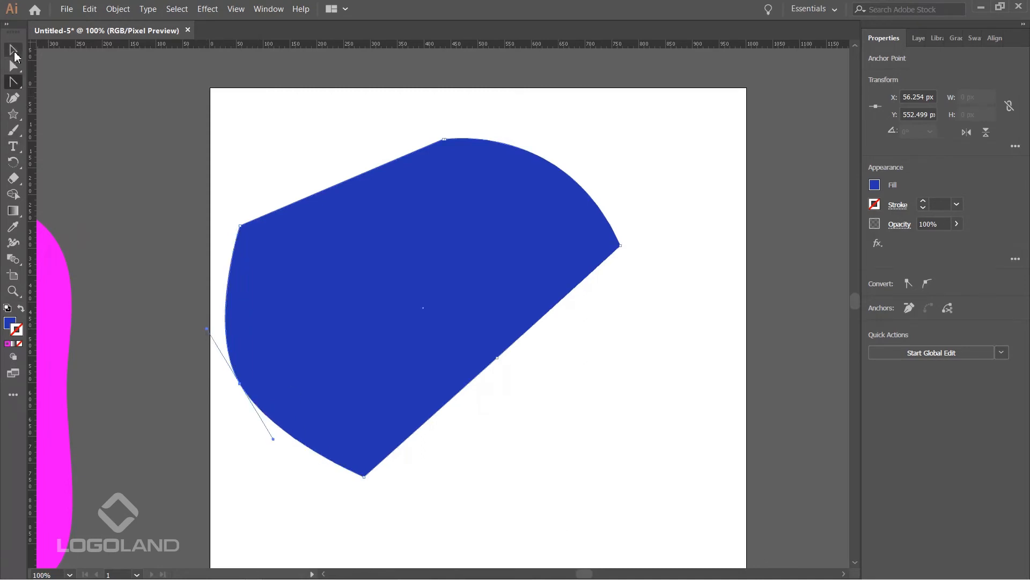
click(564, 464)
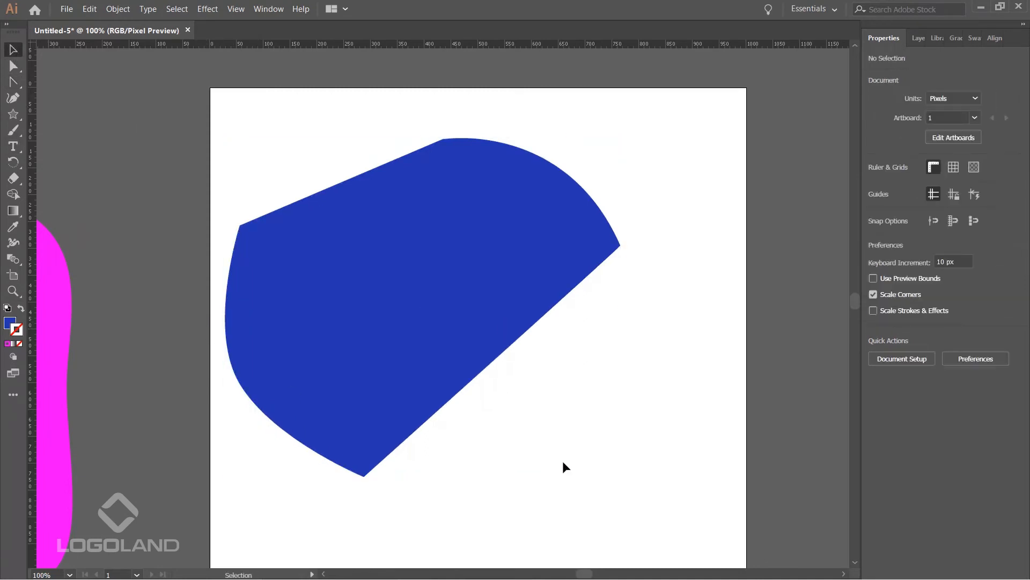
click(424, 376)
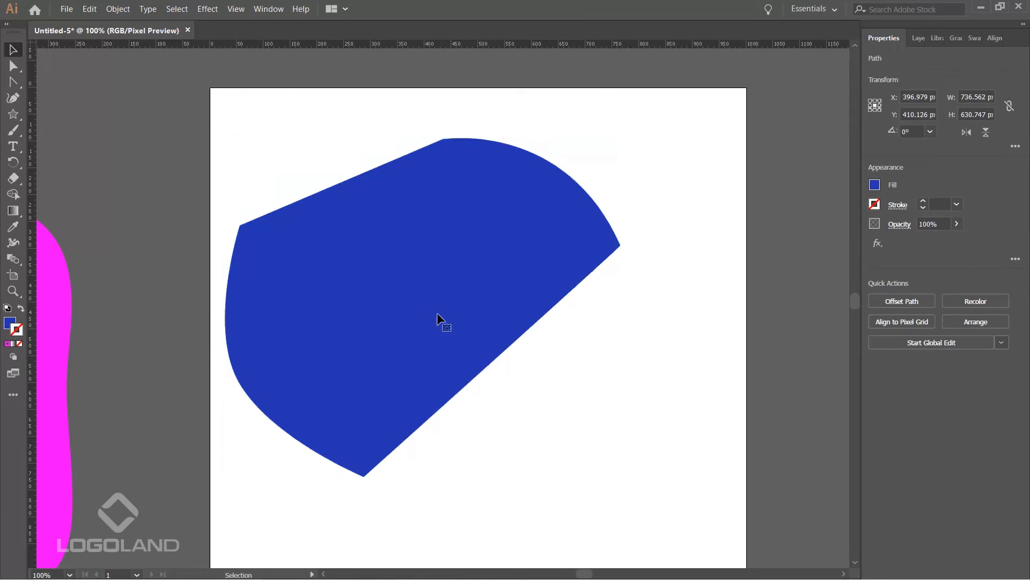
click(15, 82)
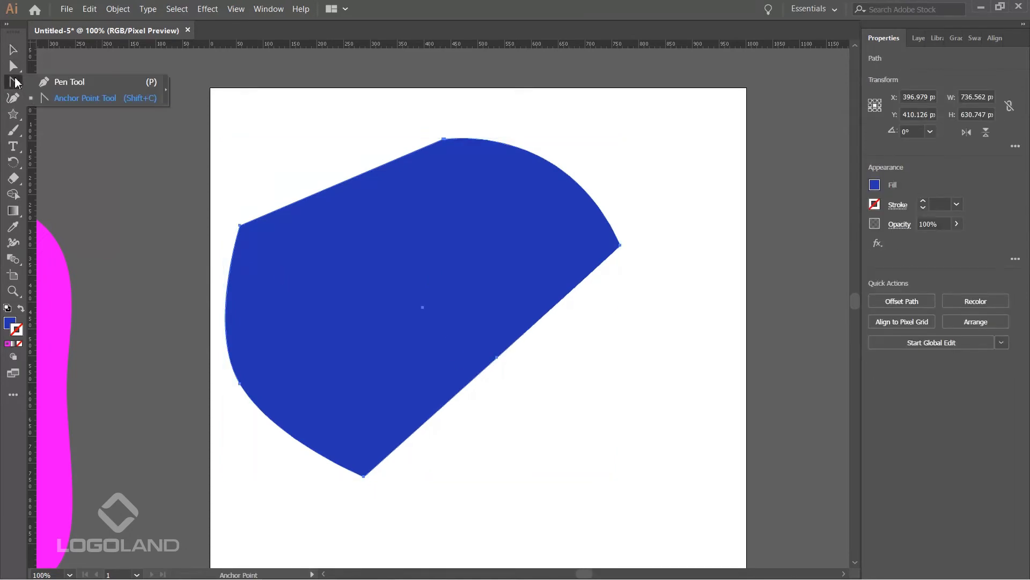
drag(13, 67, 69, 66)
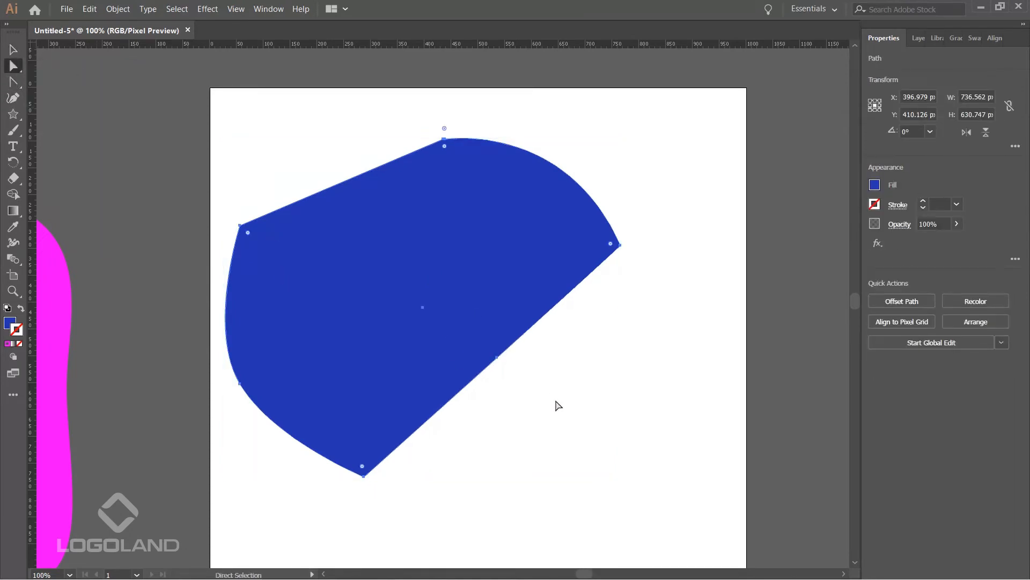
click(559, 406)
Move the blue shape down-right to about X 485, Y 501 px, near the artboard's centre, and deselect it.
click(421, 276)
click(13, 50)
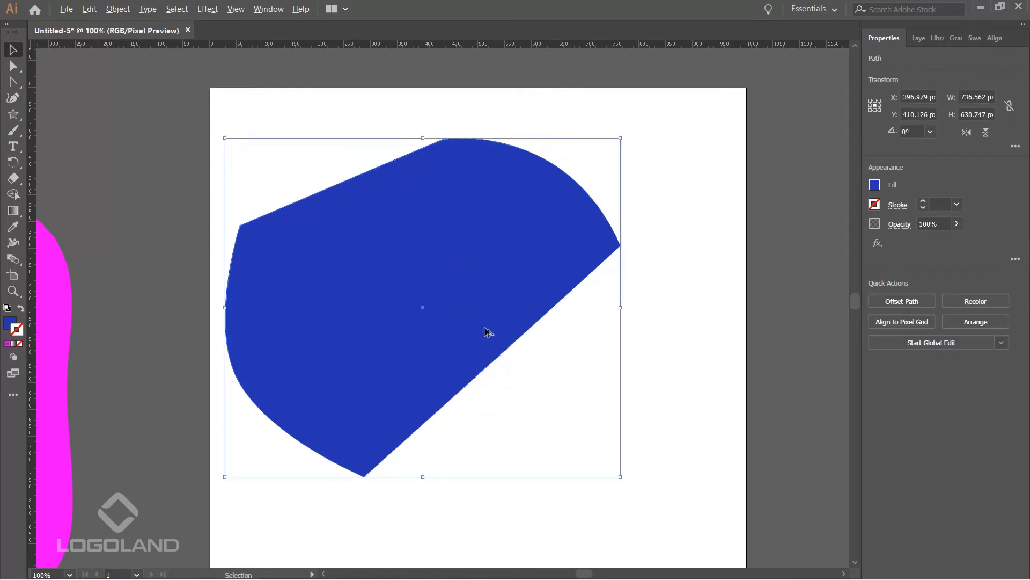
key(ctrl+minus)
scroll(491, 361, up, 2)
scroll(425, 361, left, 2)
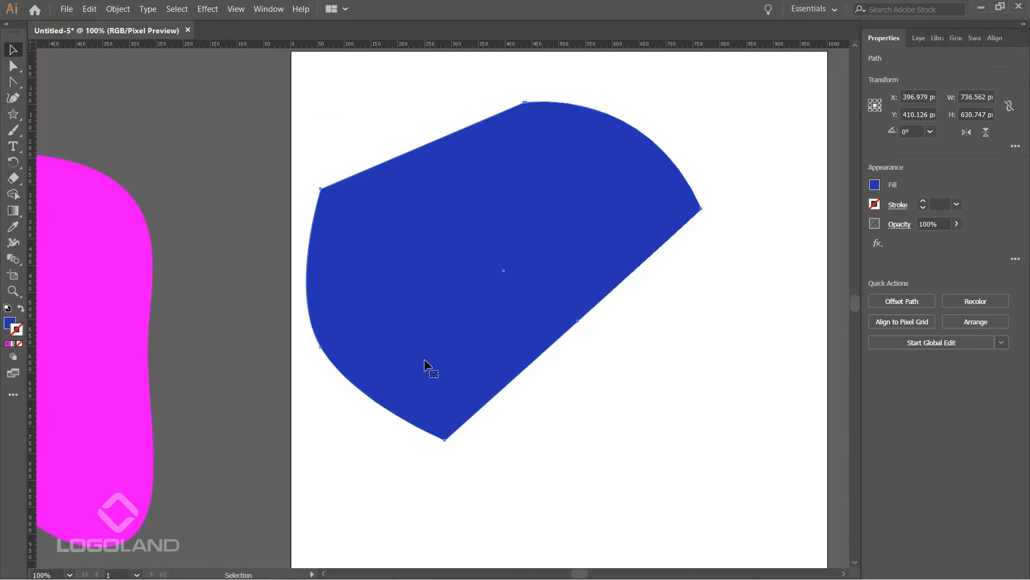
scroll(411, 340, down, 2)
drag(557, 391, 557, 390)
scroll(541, 333, up, 2)
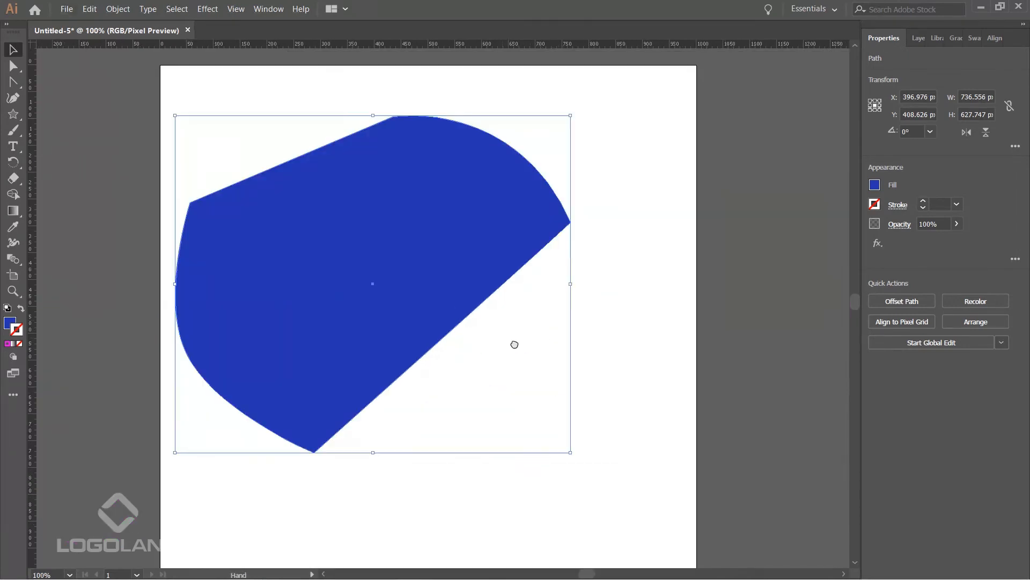
drag(379, 235, 425, 285)
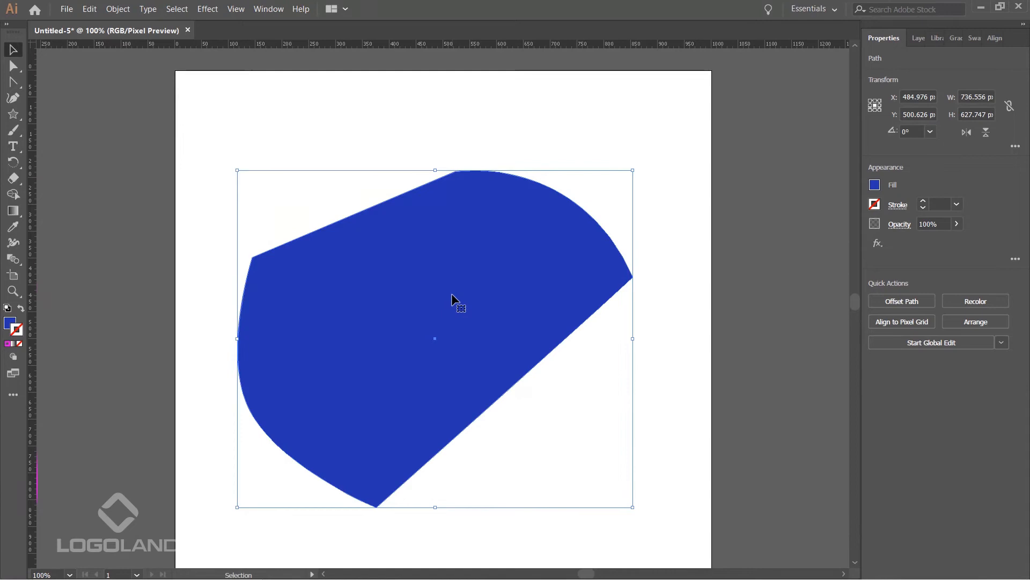
click(165, 150)
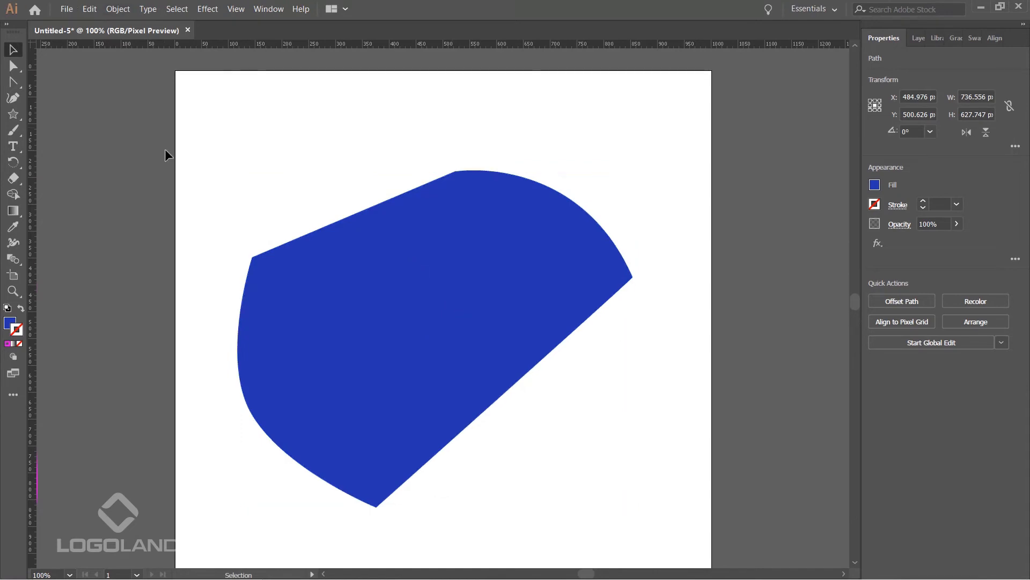
Open Pathfinder, dock it in the same group as Properties and Align, and close the floating Transform panel.
click(268, 9)
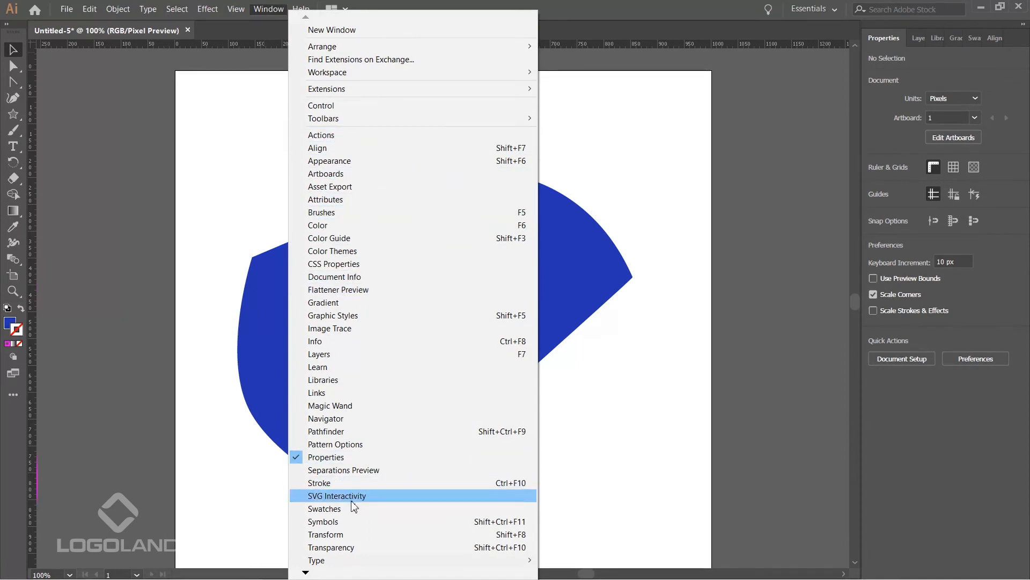
click(340, 434)
drag(420, 182, 954, 46)
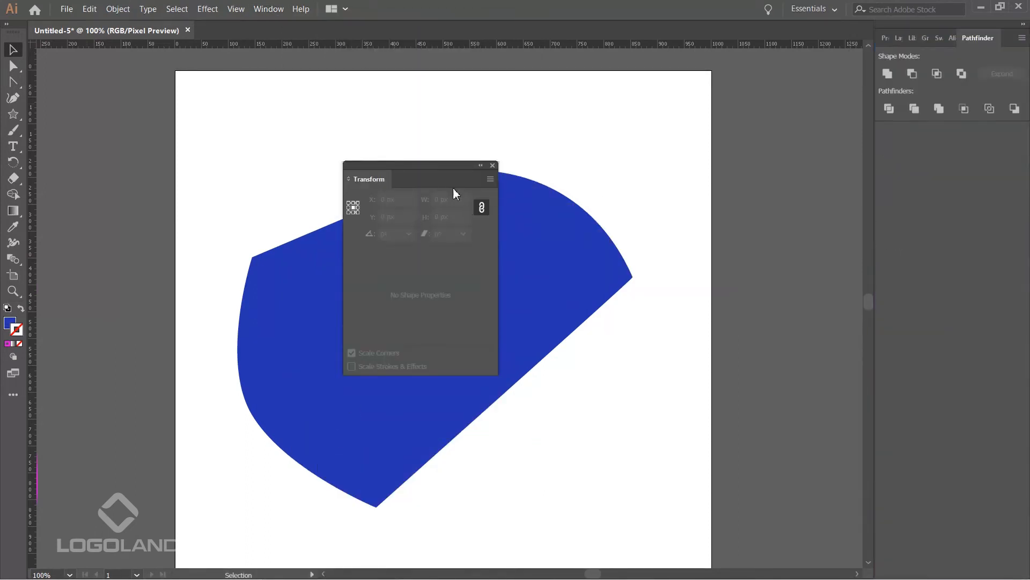
click(494, 165)
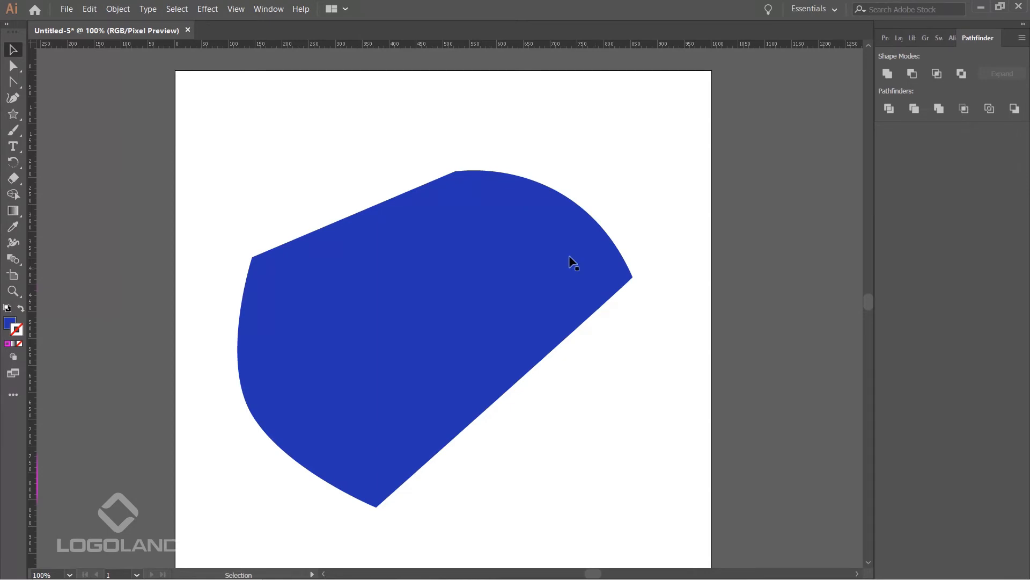
Move the blue shape off the artboard into the empty area up-left of it.
key(ctrl+alt+0)
scroll(381, 208, up, 3)
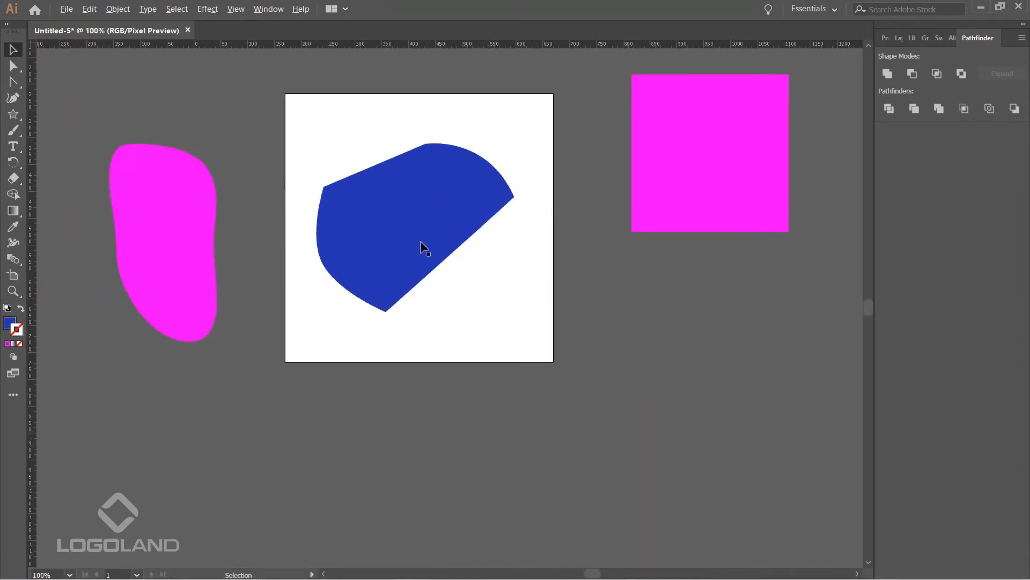
click(515, 248)
scroll(515, 246, down, 3)
key(space)
drag(501, 242, 196, 118)
Move the magenta square onto the artboard and shrink it slightly from its upper-right corner.
click(634, 223)
drag(631, 217, 432, 253)
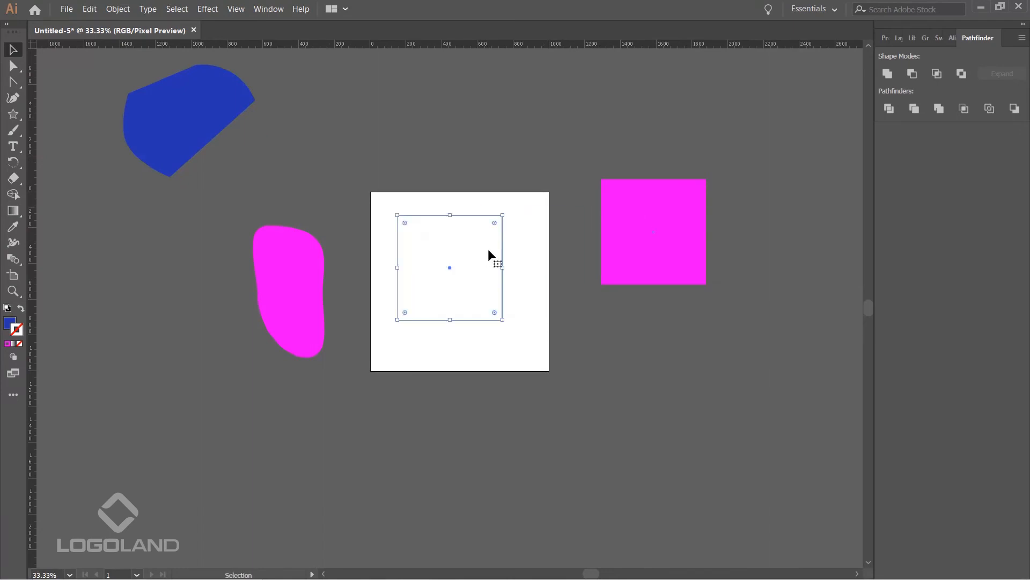
scroll(493, 246, up, 3)
mouse_move(517, 153)
mouse_down()
mouse_move(503, 182)
mouse_move(511, 166)
mouse_up()
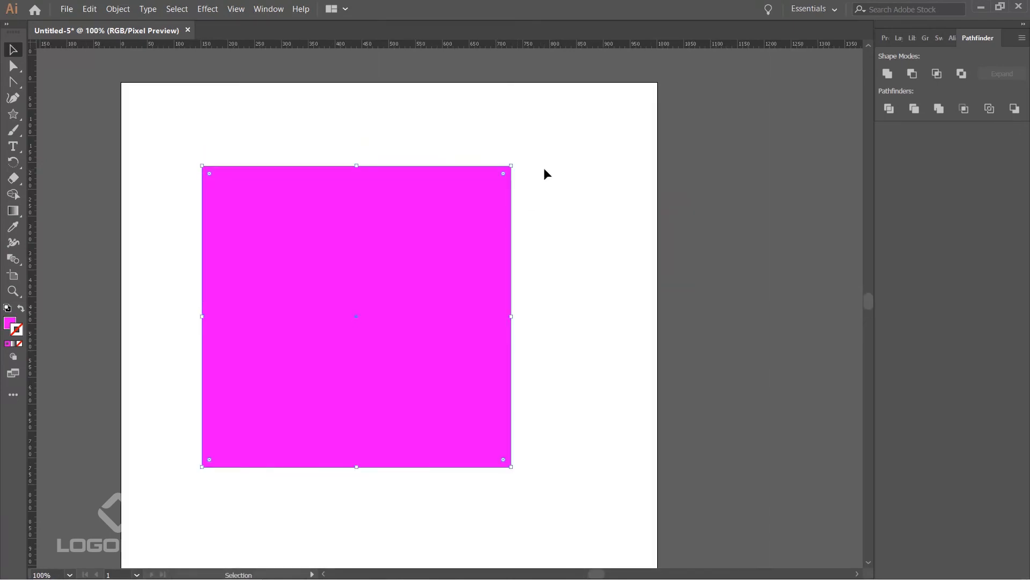
scroll(437, 235, down, 2)
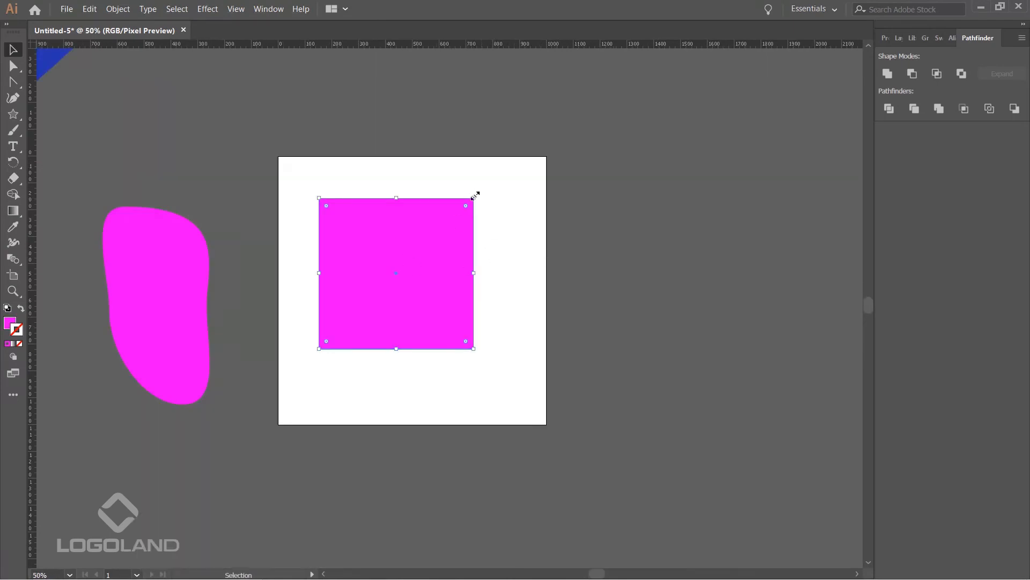
click(567, 282)
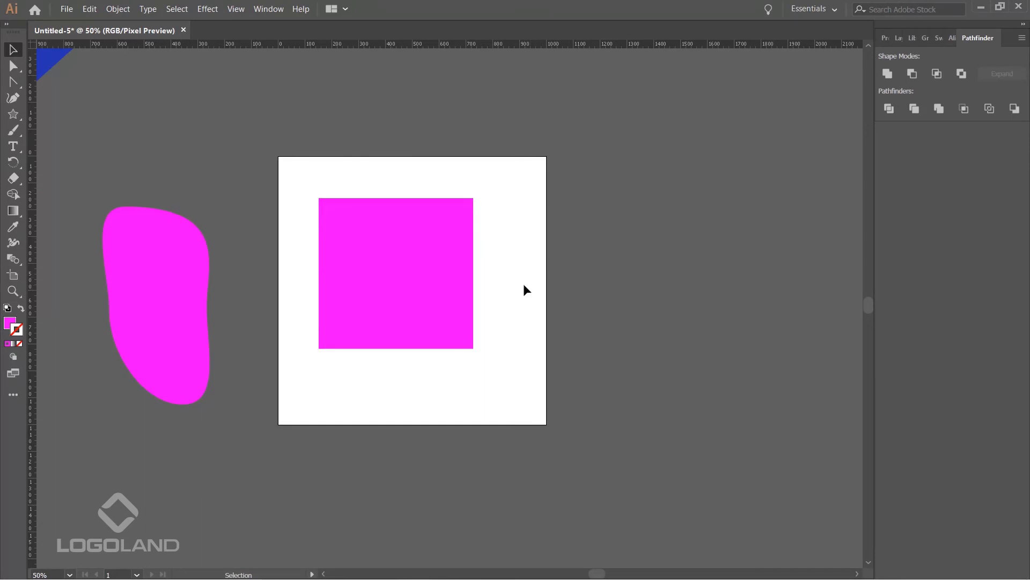
Stretch the magenta square disproportionately wider from its upper-right corner, and undo the change.
scroll(524, 283, up, 1)
scroll(499, 280, left, 2)
click(472, 285)
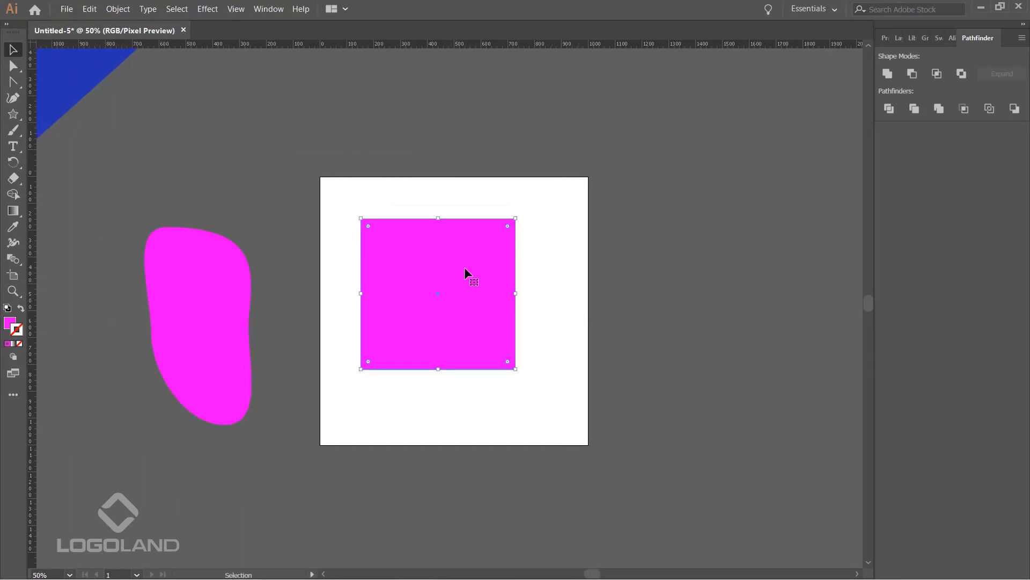
drag(519, 219, 541, 225)
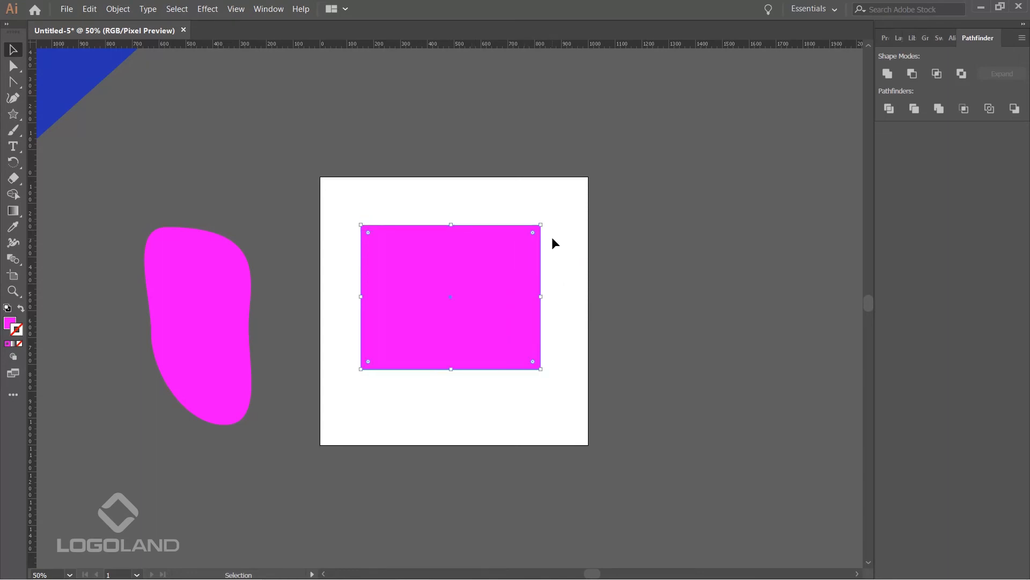
key(ctrl+z)
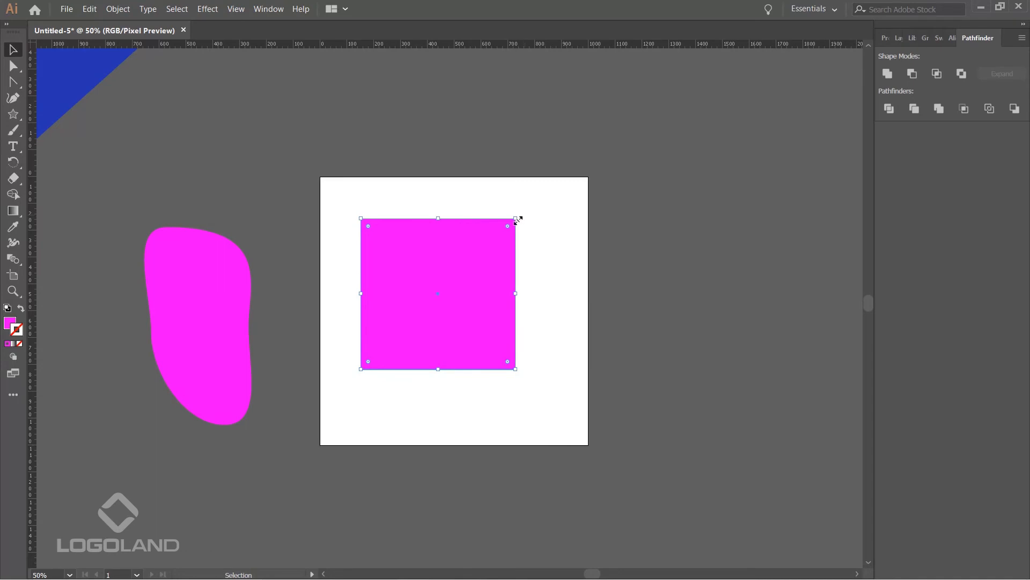
Scale the magenta square down proportionally from its upper-right corner and adjust its left and top edges to make the sides nearly equal.
drag(515, 218, 497, 236)
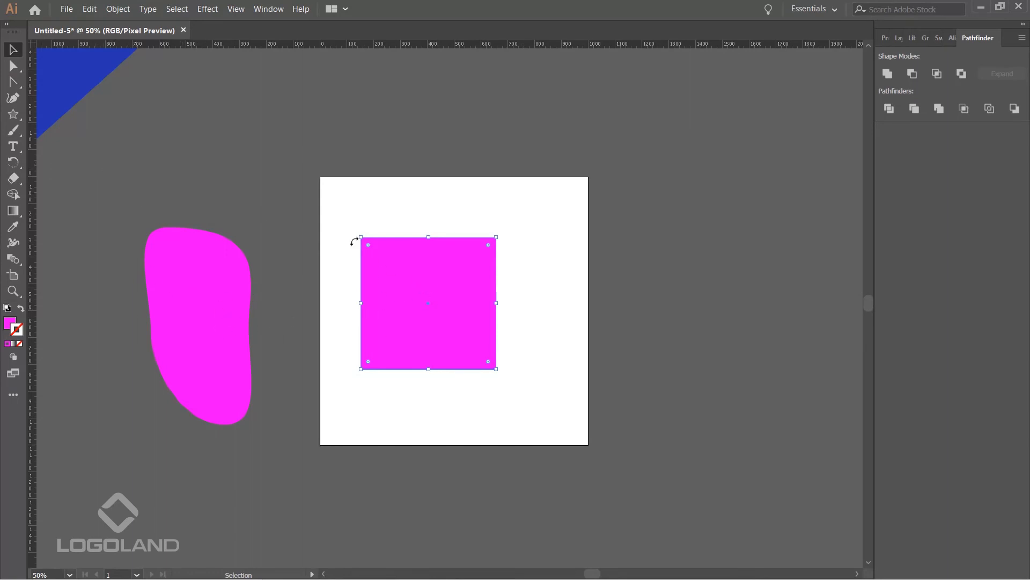
mouse_move(360, 237)
mouse_down()
mouse_move(421, 286)
mouse_move(363, 239)
mouse_up()
mouse_move(430, 239)
mouse_down()
mouse_move(430, 171)
mouse_move(430, 236)
mouse_up()
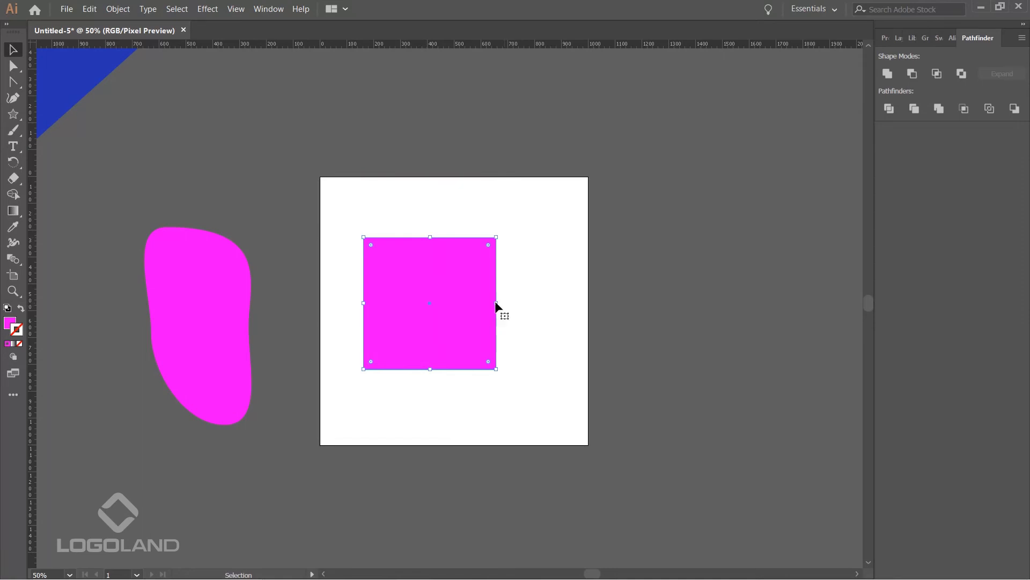
Stretch the magenta square's right edge outward to widen it into a rectangle, undoing each stretch.
drag(496, 303, 609, 302)
key(ctrl+z)
drag(497, 304, 611, 302)
key(ctrl+z)
drag(496, 303, 576, 298)
key(ctrl+z)
Draw a magenta circle across the artboard's right edge with the Ellipse tool and move it down slightly beside the square.
drag(13, 114, 70, 129)
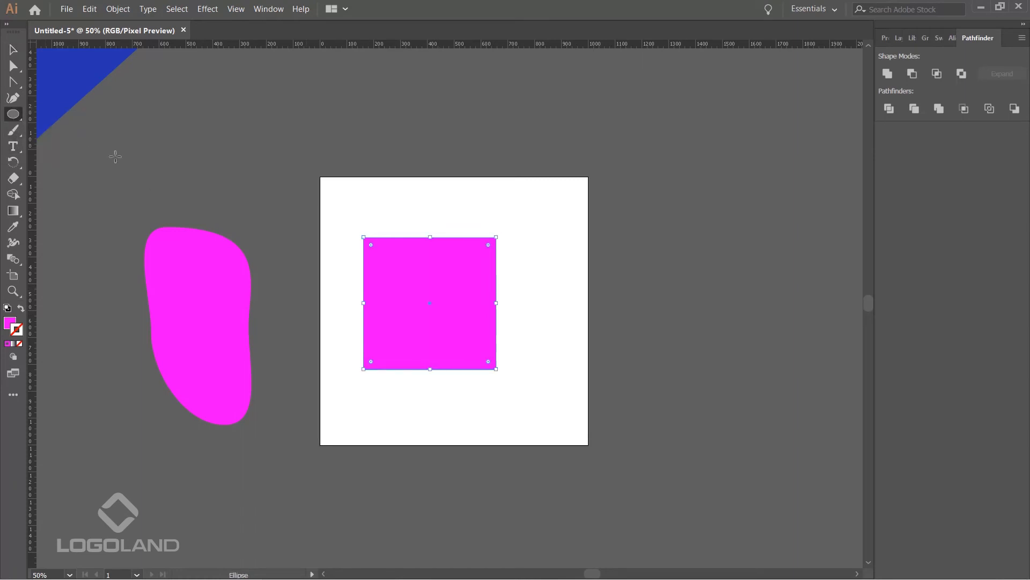
drag(522, 207, 657, 345)
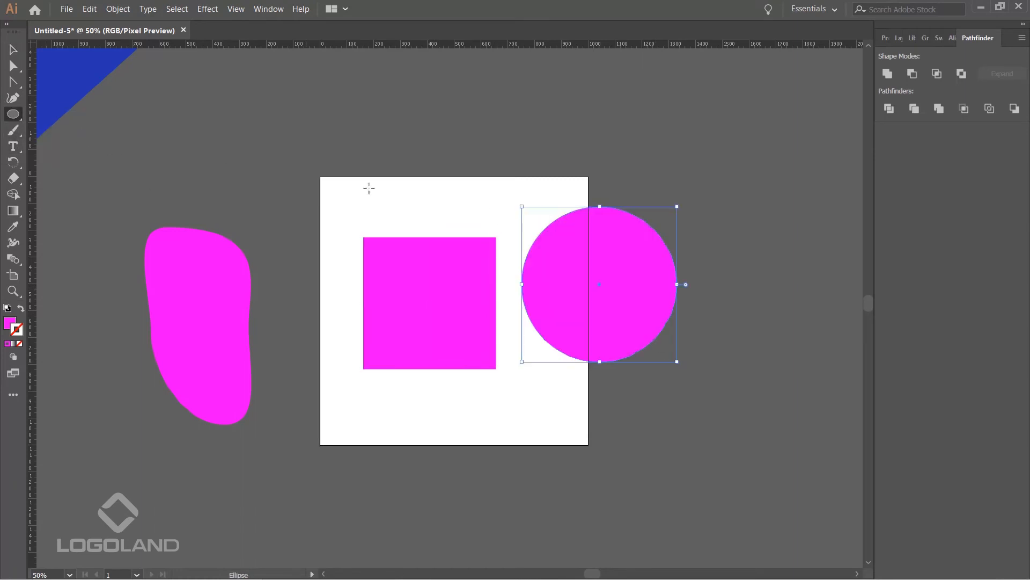
click(12, 49)
click(373, 114)
drag(627, 246, 631, 266)
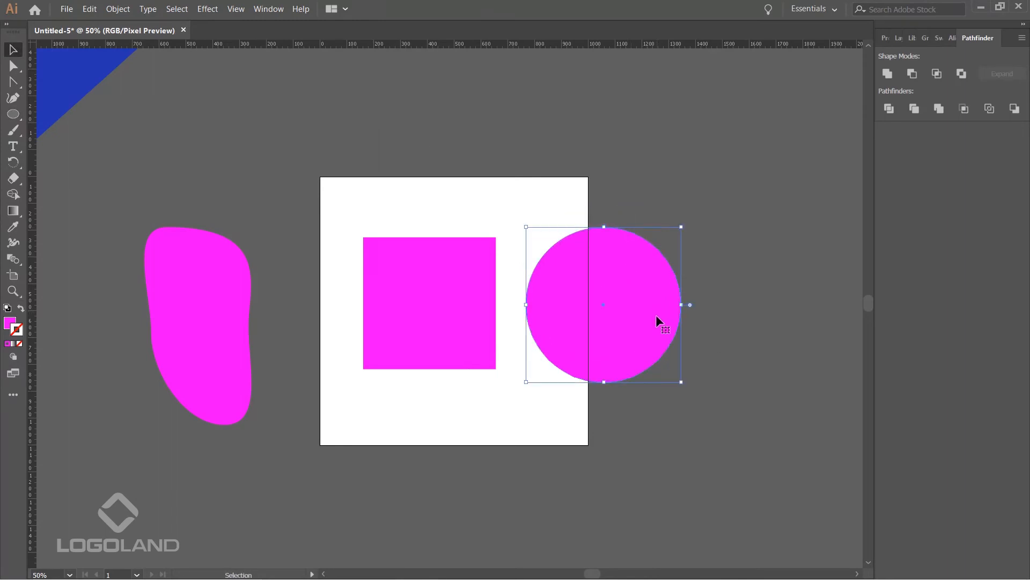
Move the magenta circle so it overlaps the square's upper-right corner, and deselect it.
drag(626, 307, 594, 227)
click(615, 372)
key(ctrl+z)
key(ctrl+z)
drag(524, 231, 535, 234)
click(557, 282)
click(408, 298)
click(646, 226)
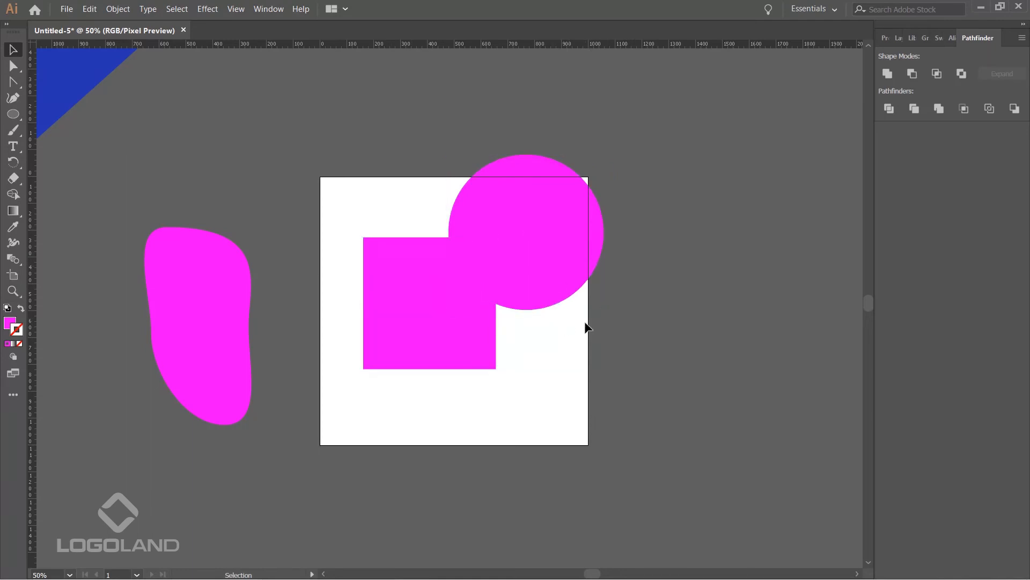
Select the magenta circle and square together, move them down and left to fit inside the artboard, and deselect them.
drag(583, 208, 741, 289)
drag(562, 262, 330, 429)
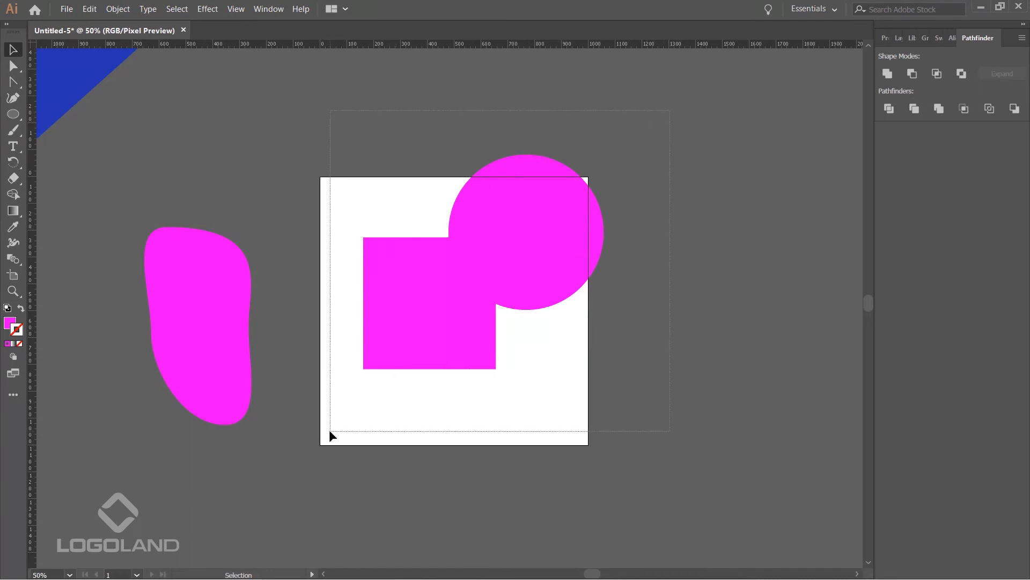
drag(330, 431, 330, 432)
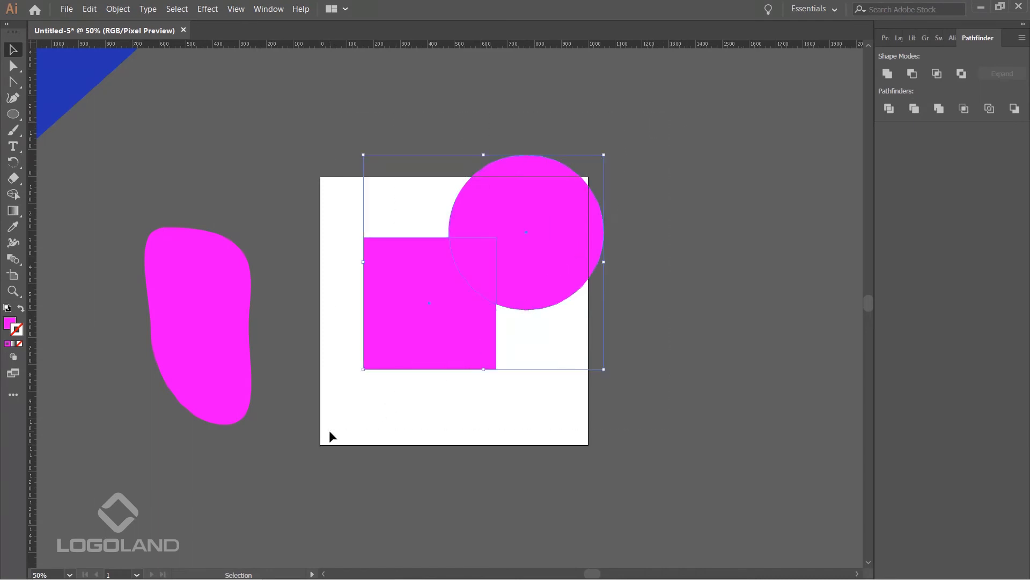
drag(550, 252, 524, 290)
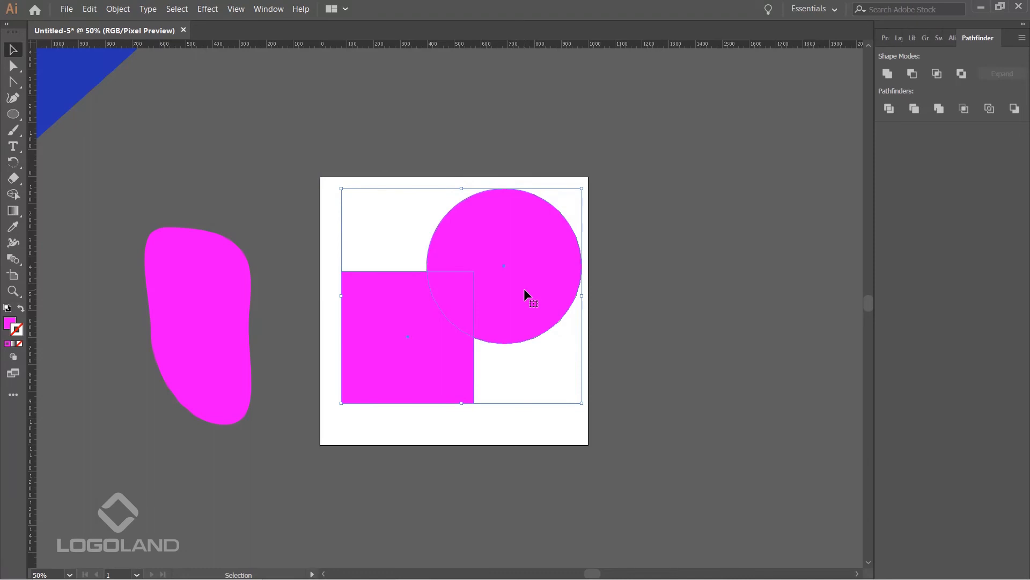
click(653, 242)
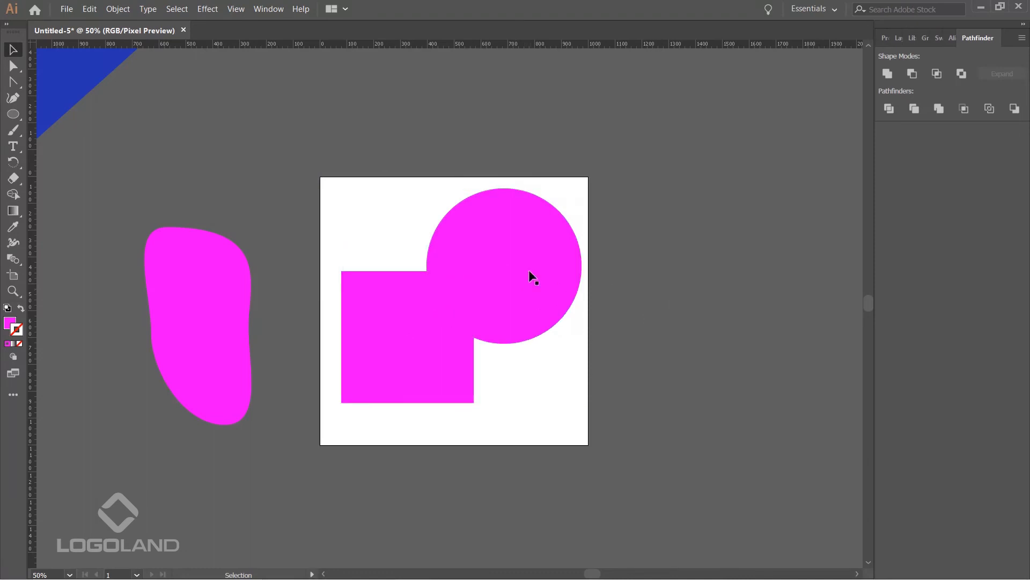
Select the circle and the square together and move both slightly upward on the artboard.
click(508, 237)
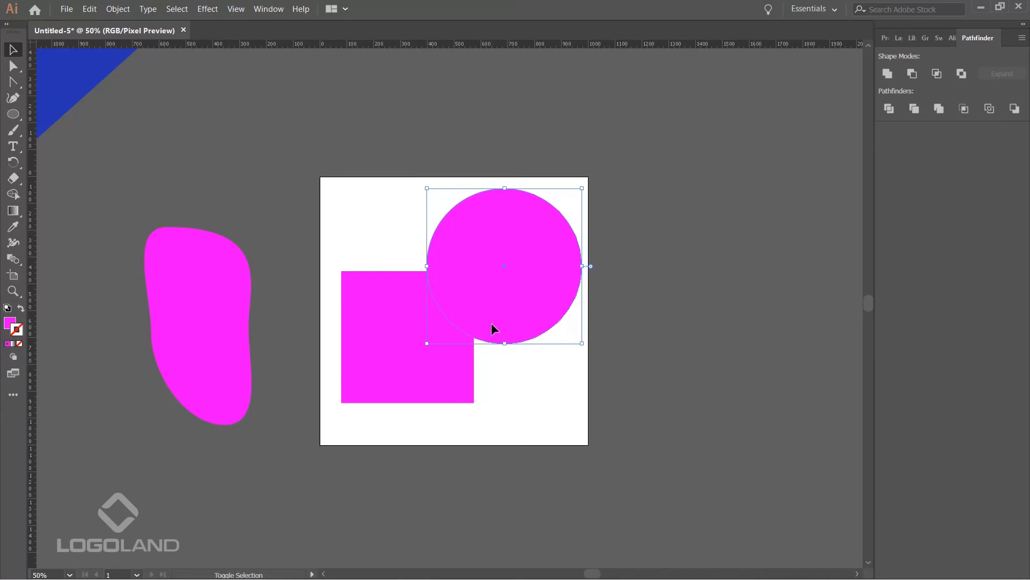
shift+click(384, 303)
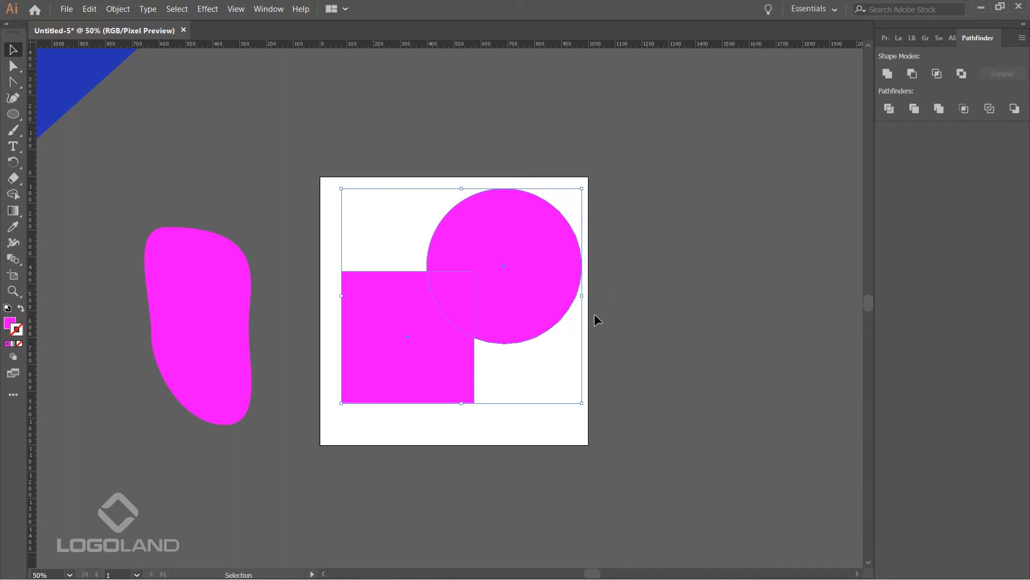
click(654, 267)
click(526, 253)
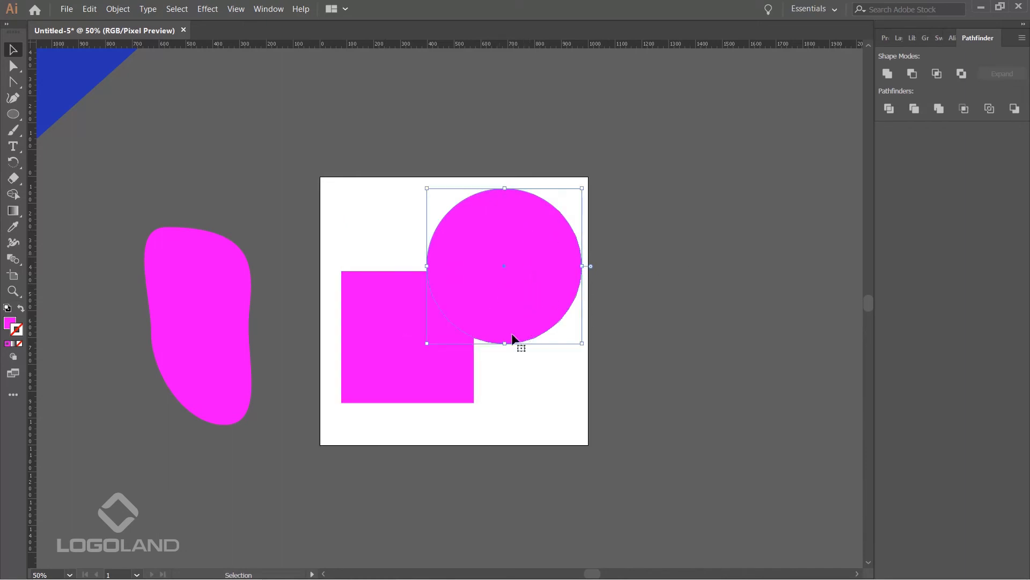
shift+click(382, 326)
mouse_move(527, 265)
mouse_down()
mouse_move(526, 281)
mouse_move(523, 272)
mouse_up()
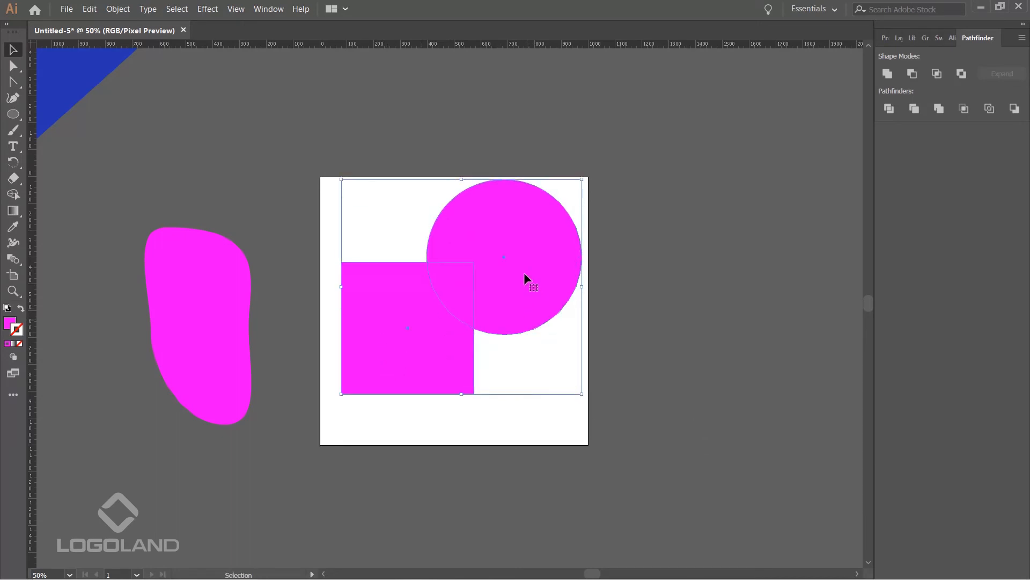
Merge the circle and square into one shape with Pathfinder Unite, and move the merged shape down and right.
click(886, 75)
click(594, 270)
drag(462, 284, 519, 297)
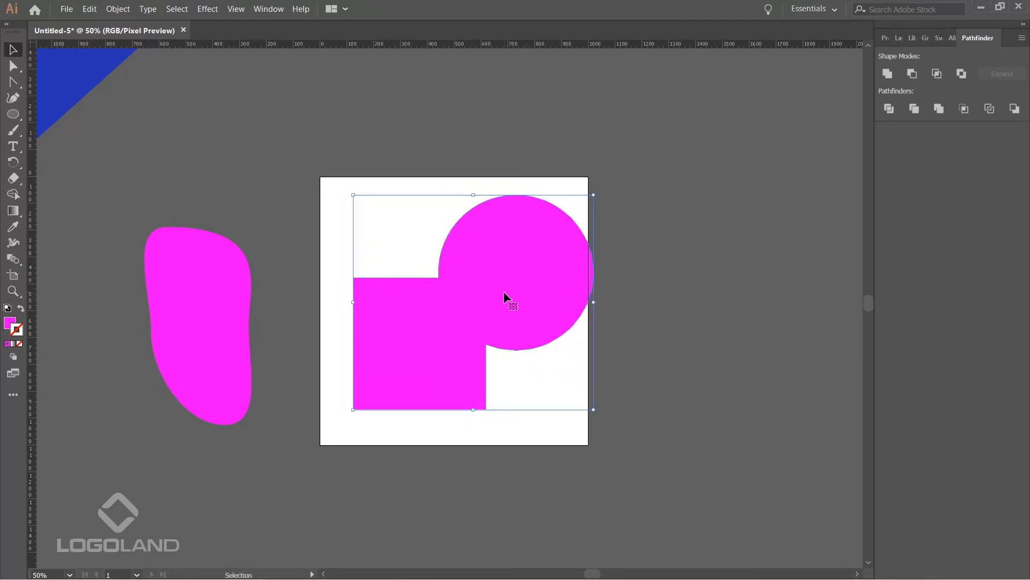
Distort the merged shape with Direct Selection by moving its upper-left corner point and the anchor points around the circular part.
click(13, 66)
click(302, 172)
drag(354, 279, 328, 235)
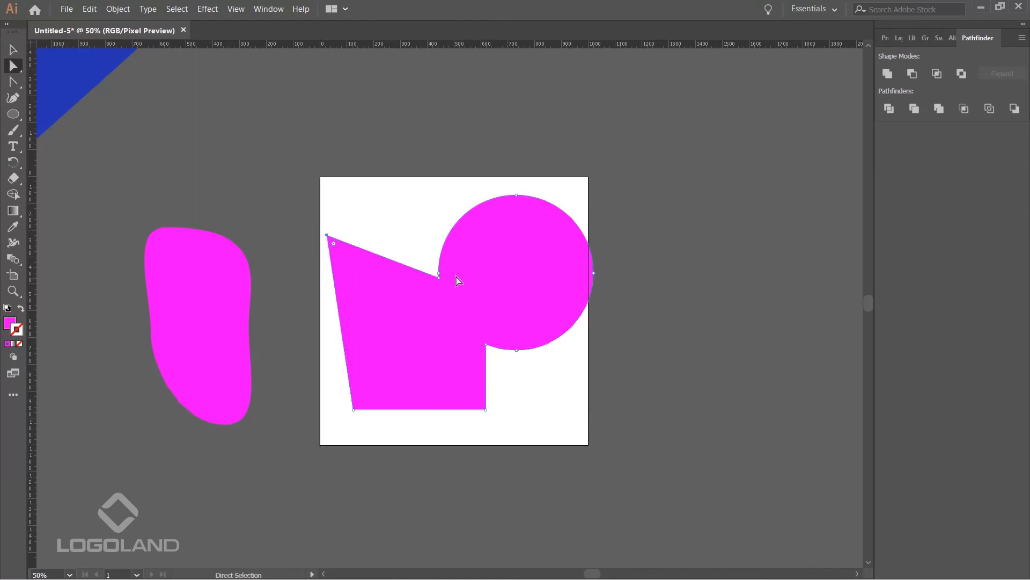
drag(438, 270, 433, 194)
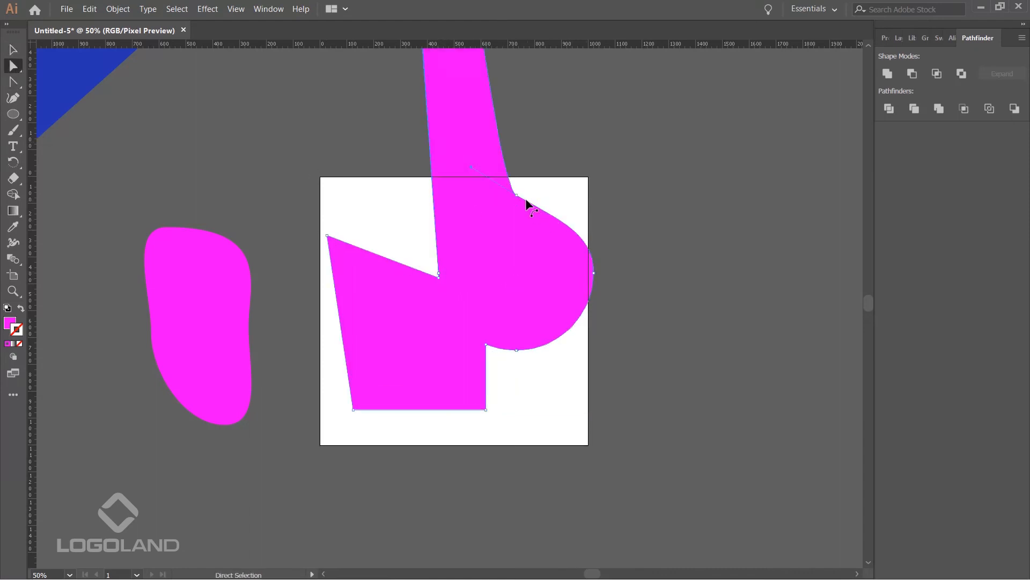
drag(516, 195, 621, 166)
Undo the anchor point edits, the move and the Unite to return to a separate circle and square.
key(ctrl+z)
key(ctrl+z)
key(ctrl+z)
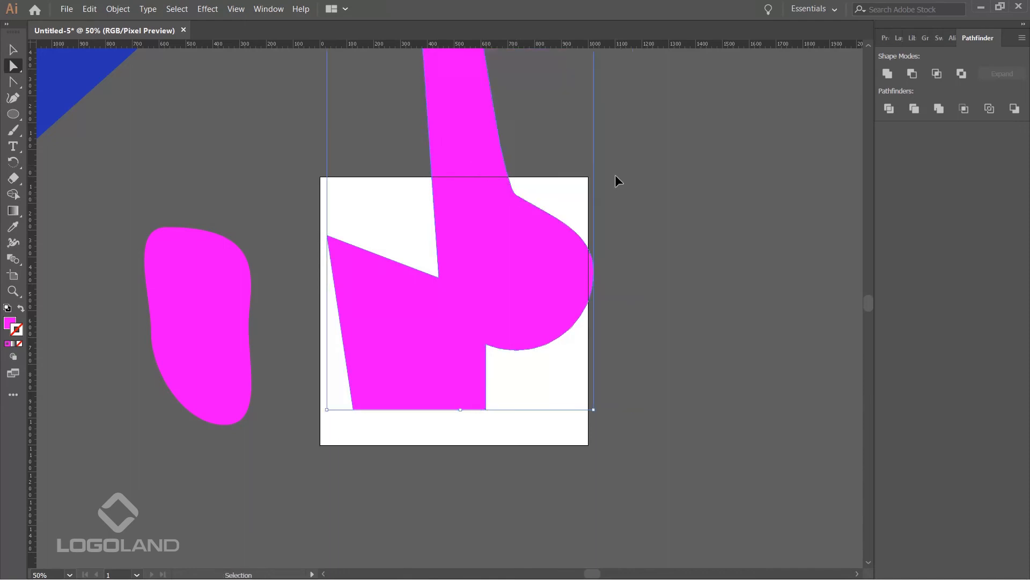
key(ctrl+z)
click(13, 50)
key(ctrl+z)
key(ctrl+z)
key(ctrl+z)
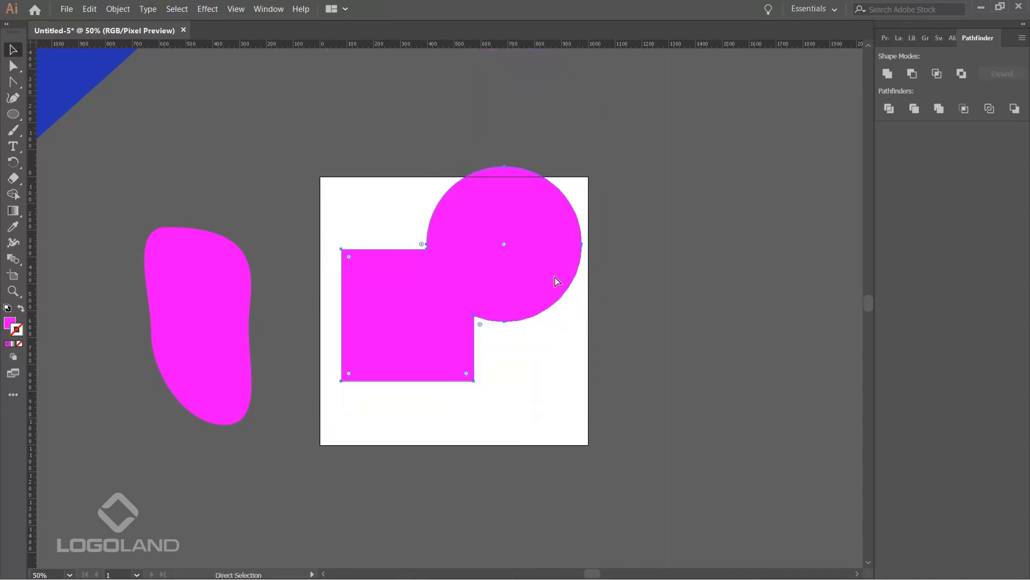
key(ctrl+z)
key(ctrl+z)
key(ctrl+z)
click(649, 302)
Shrink the circle proportionally and place it over the middle of the square's right edge.
drag(577, 277, 687, 293)
drag(693, 194, 632, 255)
drag(585, 283, 480, 310)
click(529, 304)
Select the circle and square and cut the circle out of the square with Pathfinder Minus Front.
click(491, 321)
shift+click(394, 297)
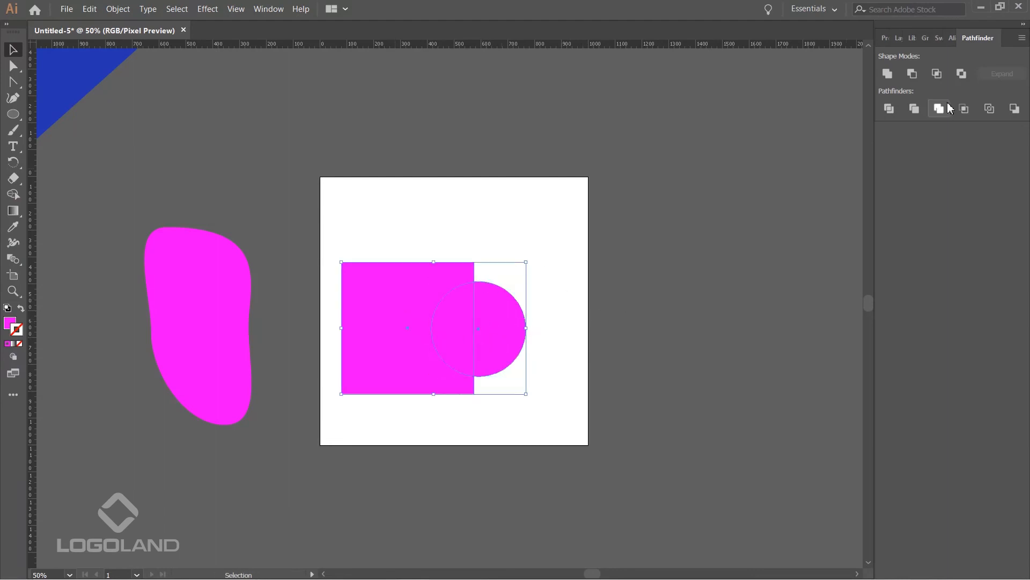
click(912, 74)
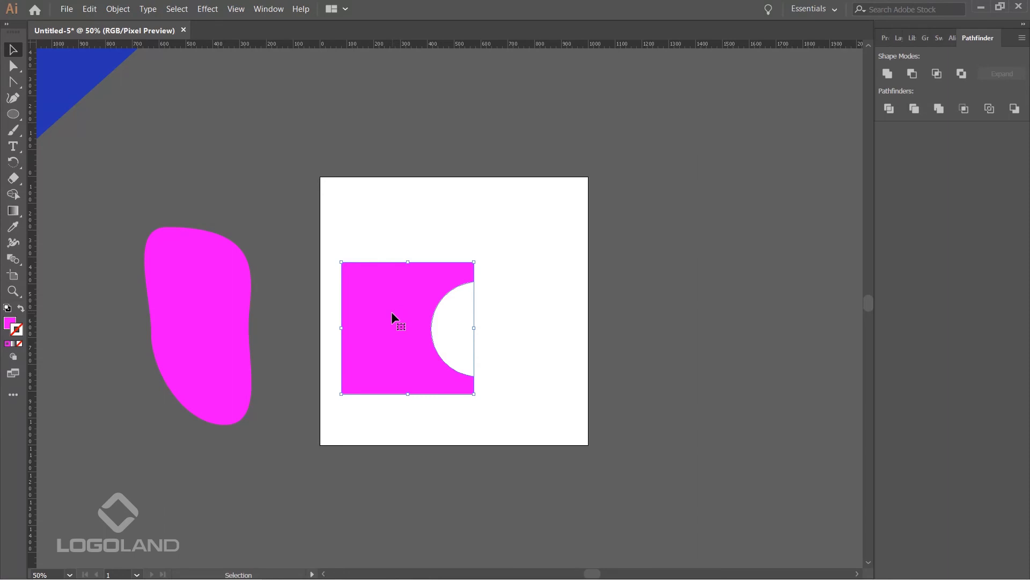
click(567, 325)
scroll(590, 322, up, 1)
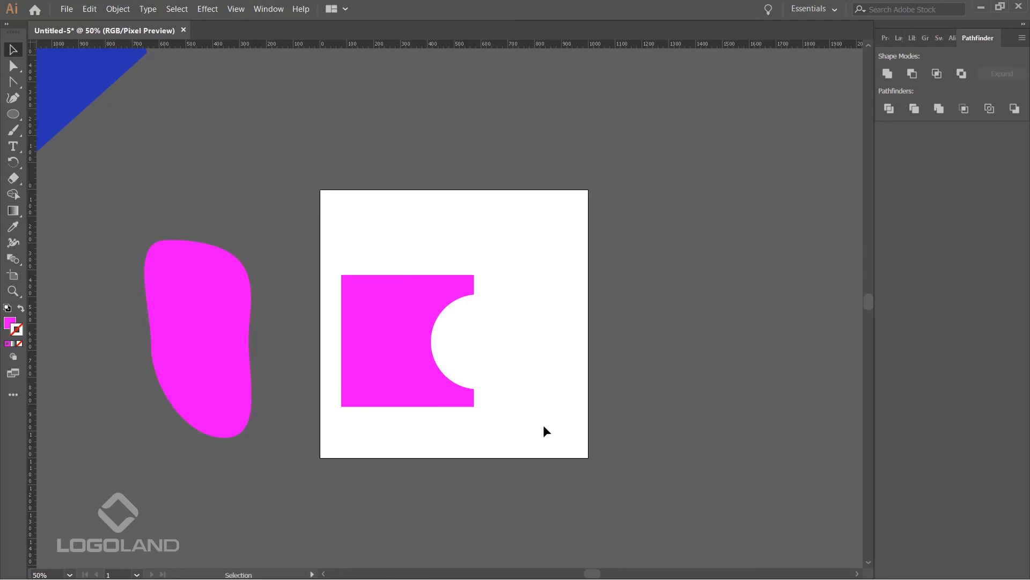
Move the cut square up and right, and undo both the move and the Minus Front cut.
drag(403, 313, 434, 292)
click(331, 284)
key(ctrl+z)
key(ctrl+z)
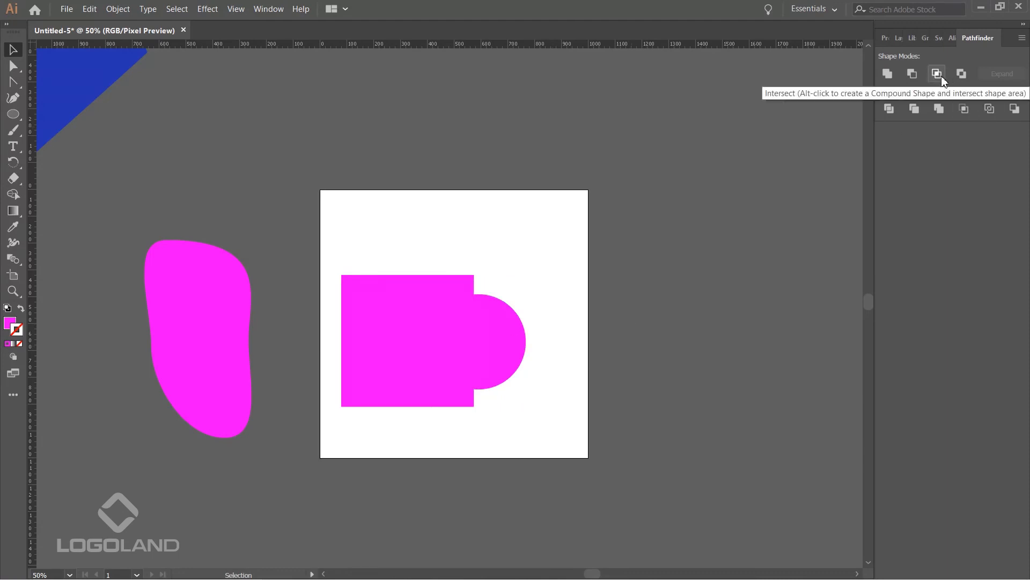
Apply Minus Front again to the selected circle and square, and undo the cut.
click(513, 327)
drag(569, 243, 416, 367)
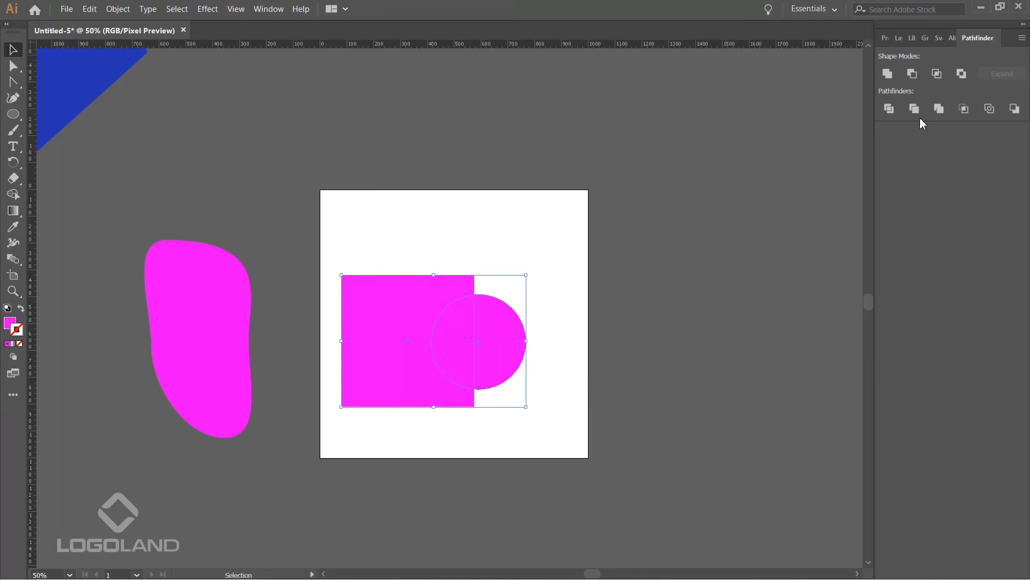
click(915, 74)
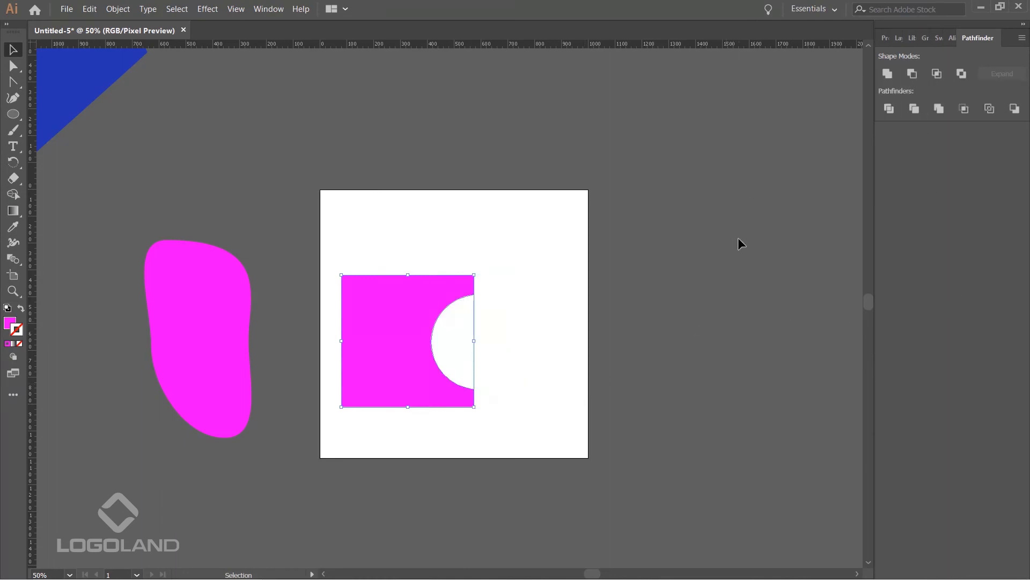
key(ctrl+z)
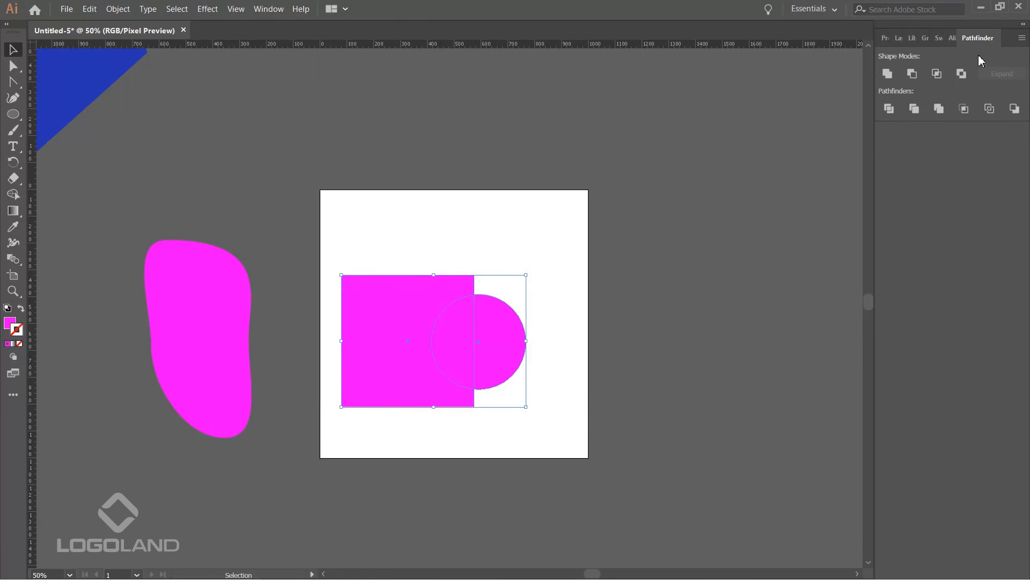
Keep only the overlap of the square and circle with Pathfinder Intersect, and undo it.
click(937, 74)
click(734, 282)
key(ctrl+z)
click(732, 290)
Remove the overlapping area of the square and circle with Pathfinder Exclude, and undo it.
drag(503, 346, 594, 345)
key(ctrl+z)
drag(601, 213, 462, 375)
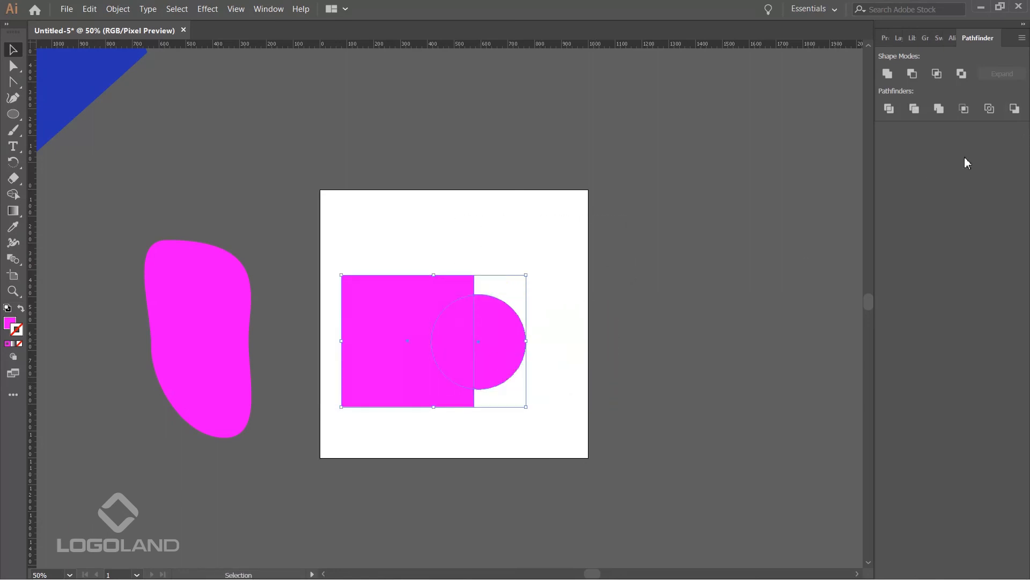
click(962, 78)
key(ctrl+z)
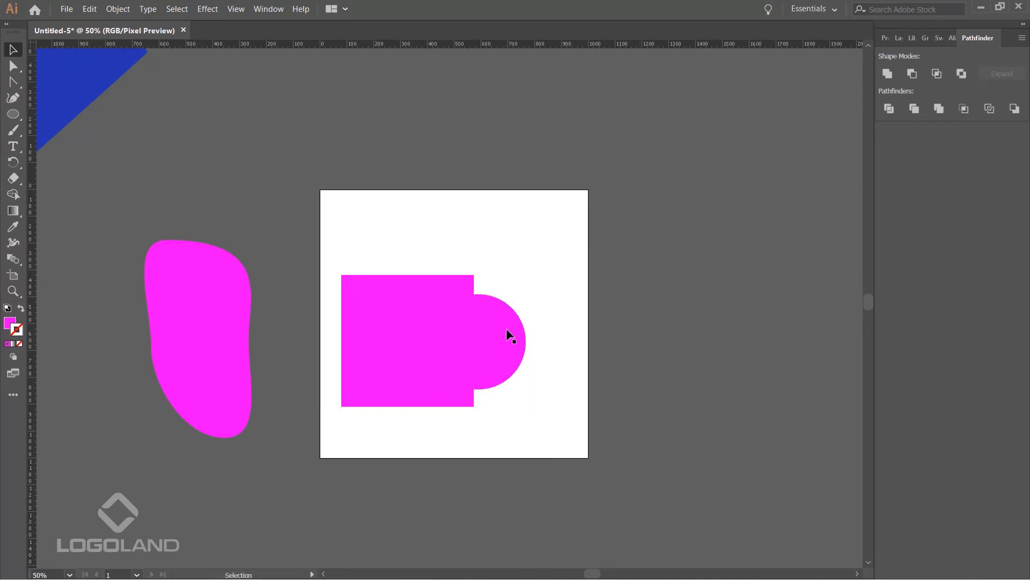
Move the magenta circle off the square to the empty canvas right of the artboard.
drag(508, 336, 576, 327)
click(599, 343)
drag(542, 372, 703, 316)
Move the magenta square to about the centre of the artboard and deselect it.
click(457, 312)
drag(476, 278, 479, 299)
click(569, 305)
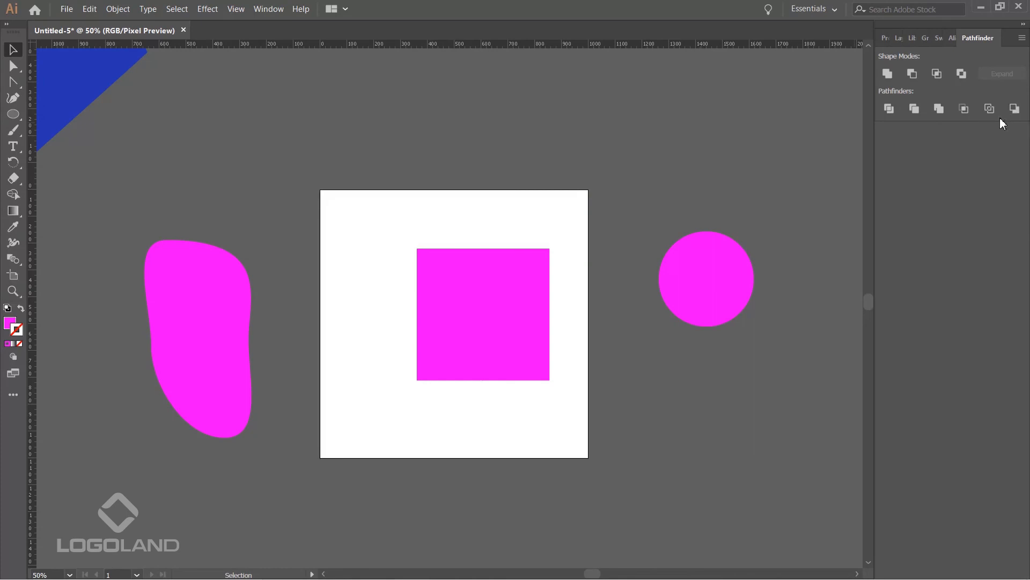
click(466, 293)
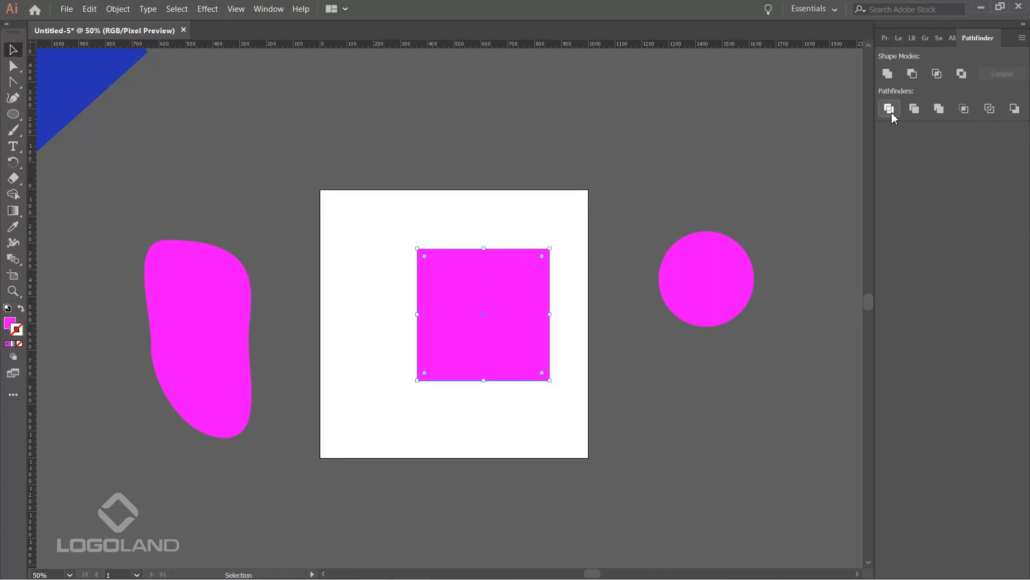
key(ctrl+z)
click(453, 203)
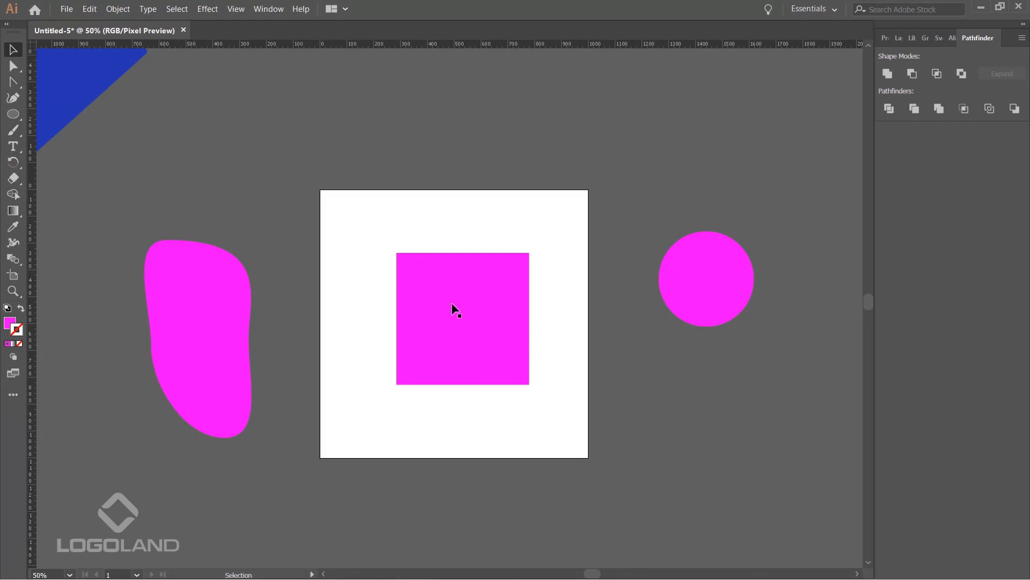
Draw two crossing diagonal lines with the Line Segment tool, each extending past the edges of the magenta square.
click(19, 110)
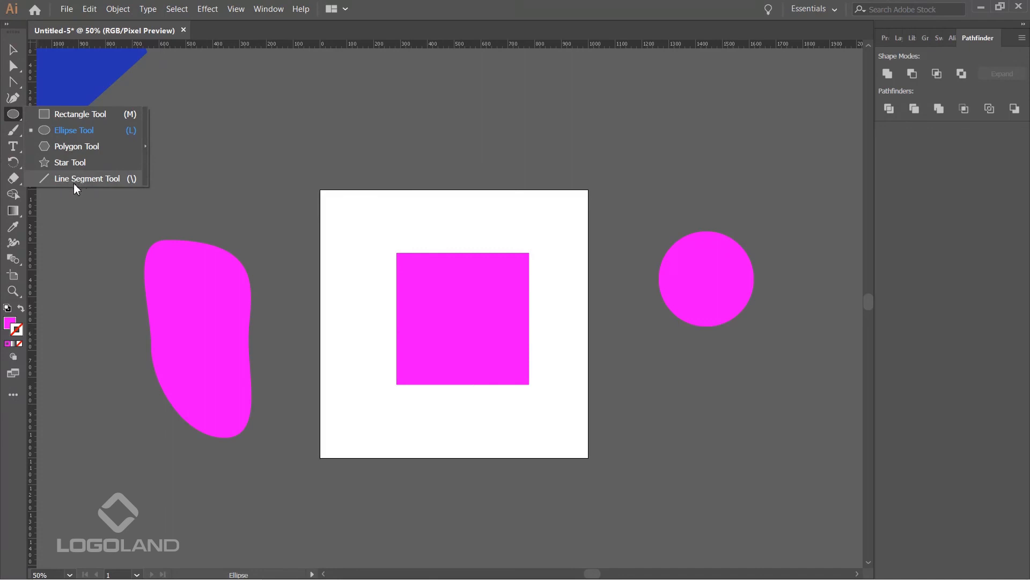
click(75, 181)
drag(410, 228, 495, 419)
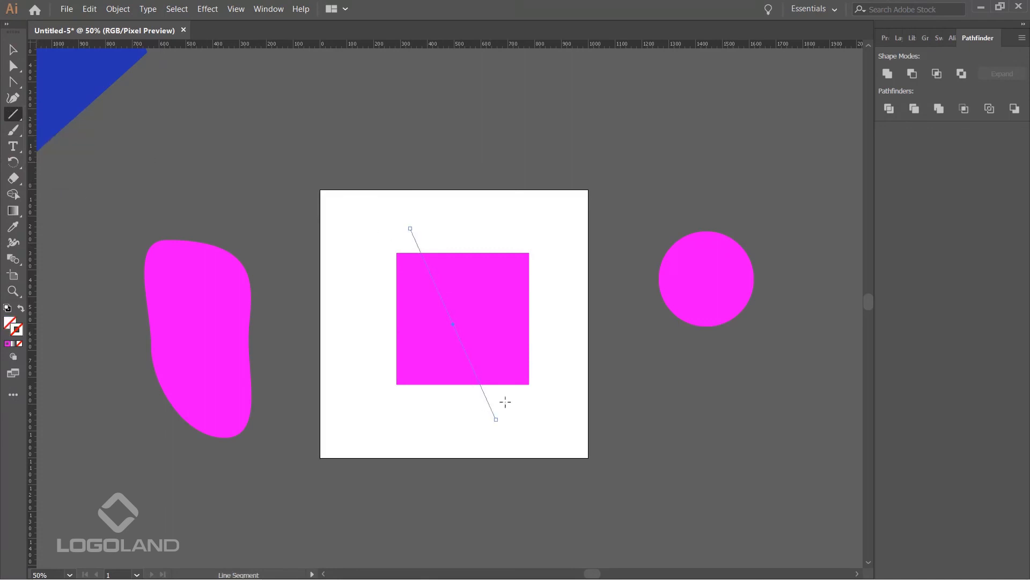
key(ctrl+z)
drag(567, 270, 367, 362)
Select the square with both crossing lines and split it into pieces with Pathfinder Divide.
click(13, 50)
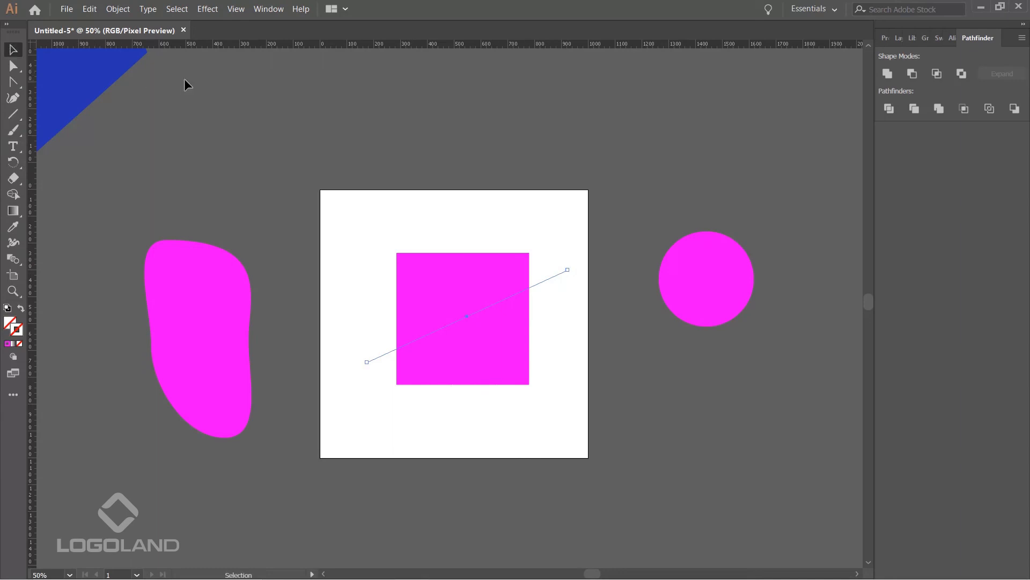
drag(327, 196, 598, 474)
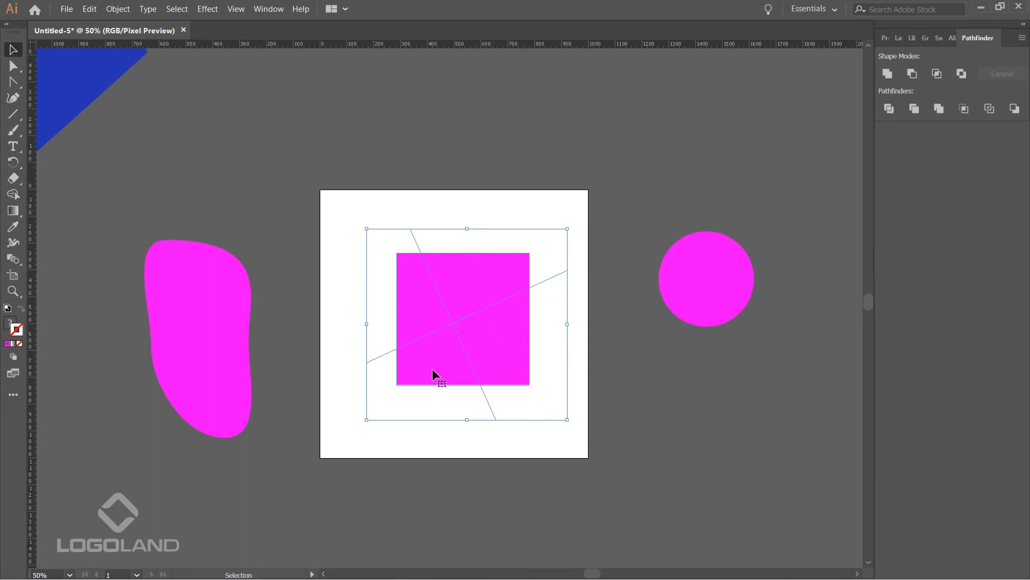
click(889, 109)
click(675, 165)
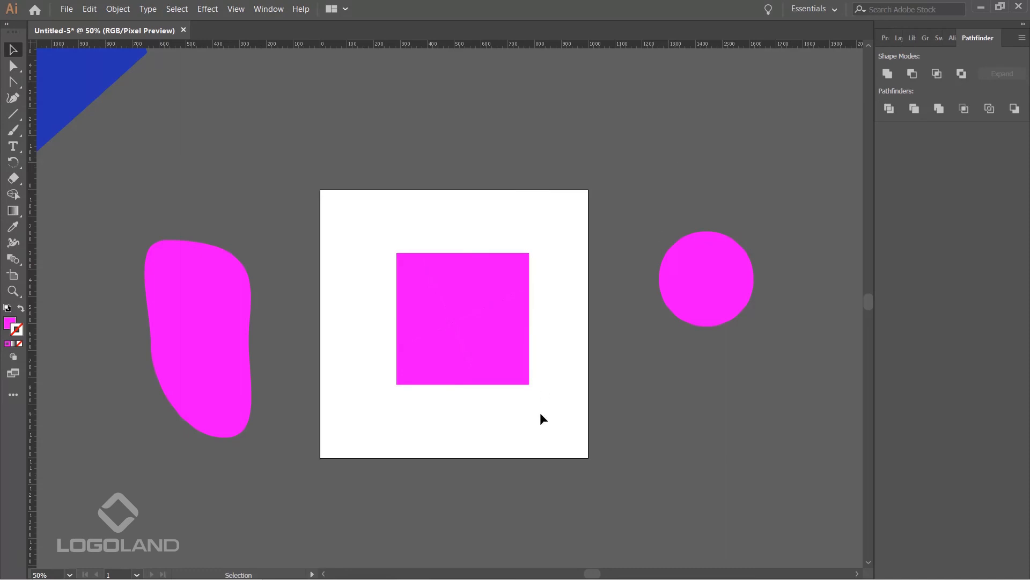
Move the divided square lower on the artboard and ungroup its pieces.
click(465, 327)
drag(489, 290, 500, 338)
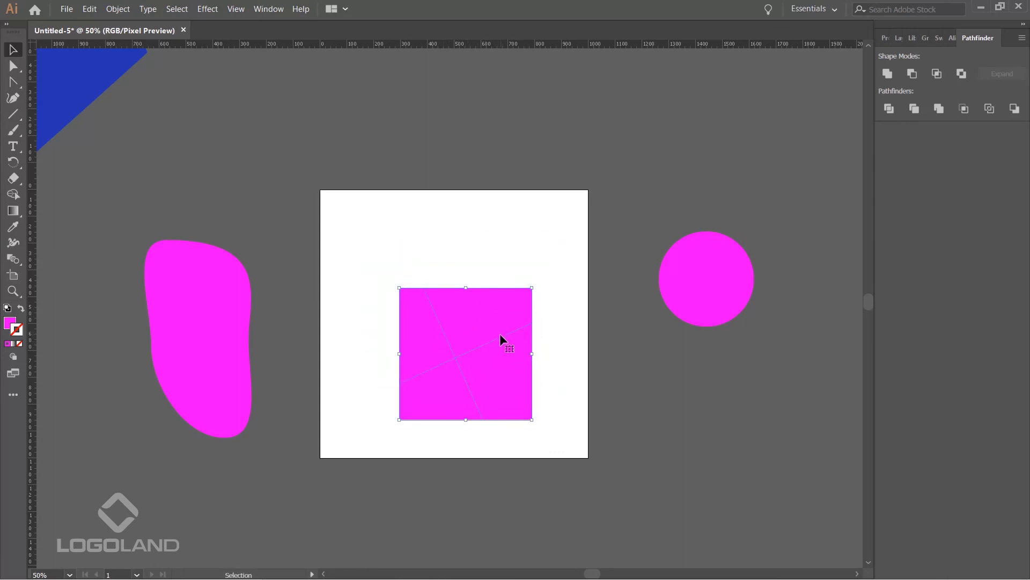
click(116, 9)
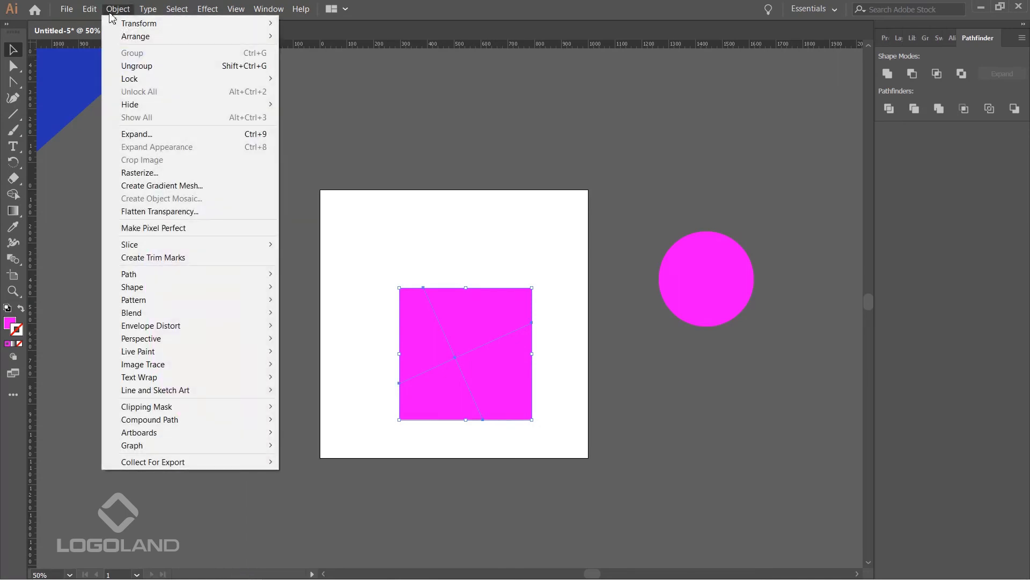
click(154, 67)
Spread the four pieces of the divided square outward to leave gaps between them, and deselect.
drag(419, 352, 393, 347)
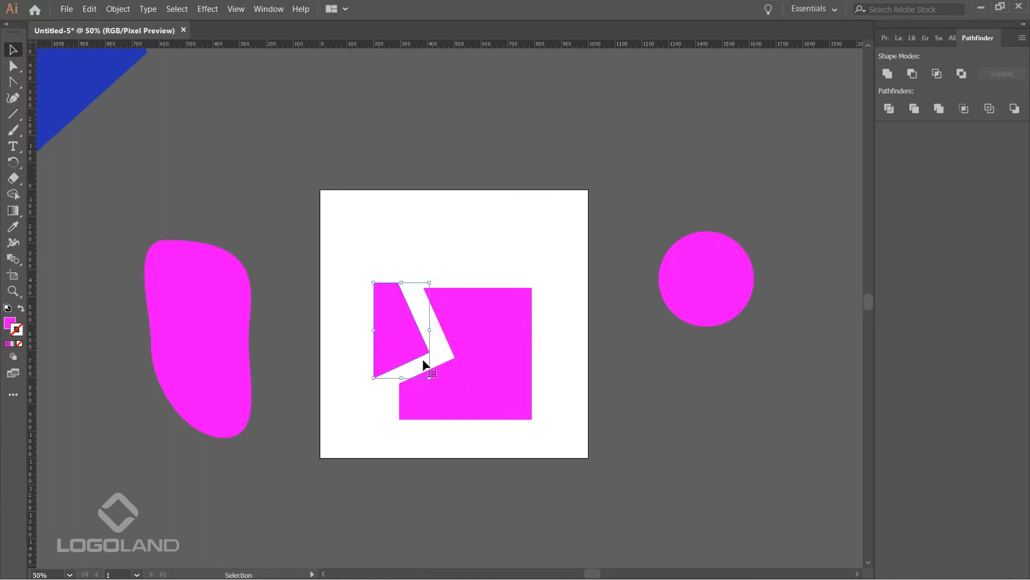
drag(515, 377, 536, 386)
drag(462, 396, 456, 412)
drag(500, 334, 505, 322)
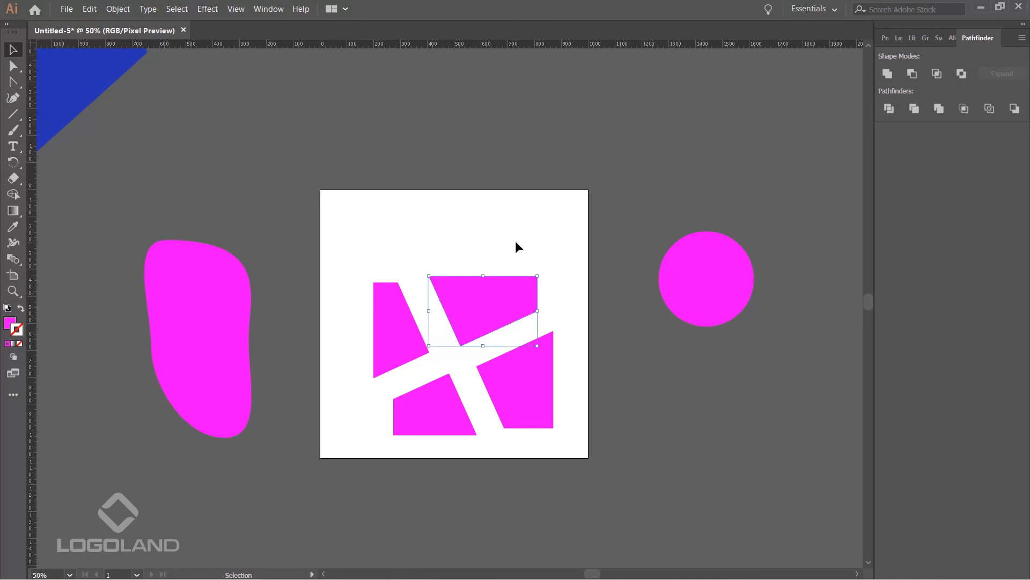
click(514, 268)
Move the magenta circle up beside the artboard's upper-right corner and place the magenta blob below it.
drag(718, 270, 677, 197)
drag(188, 302, 668, 343)
click(748, 274)
click(707, 206)
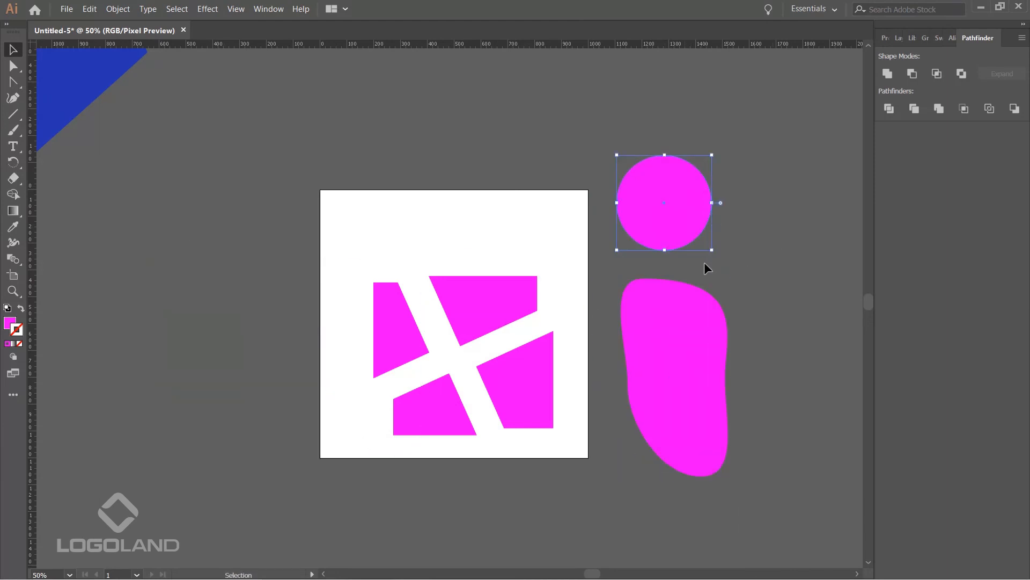
Group the magenta circle and the magenta blob into one object, and deselect.
shift+click(667, 319)
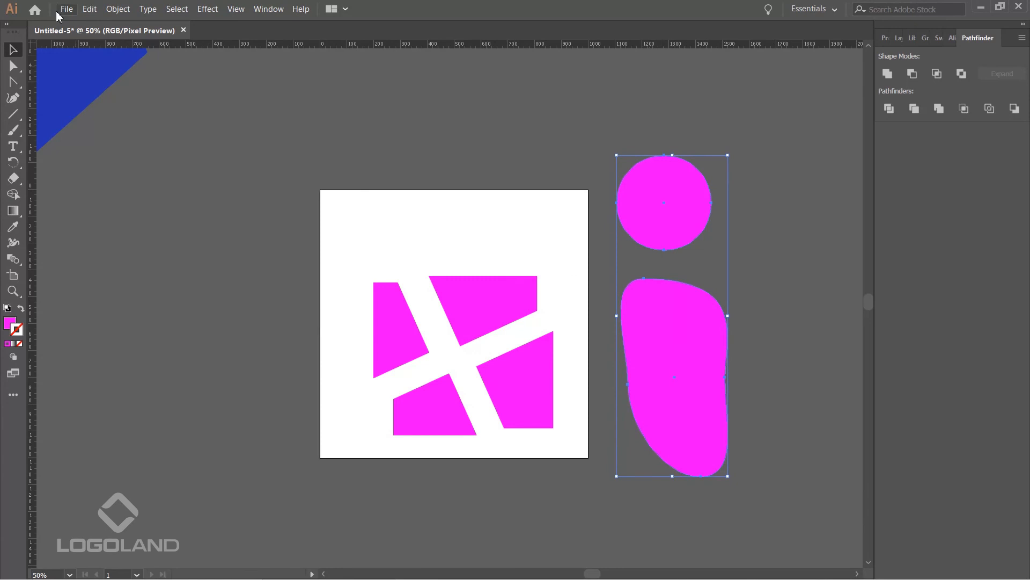
click(120, 10)
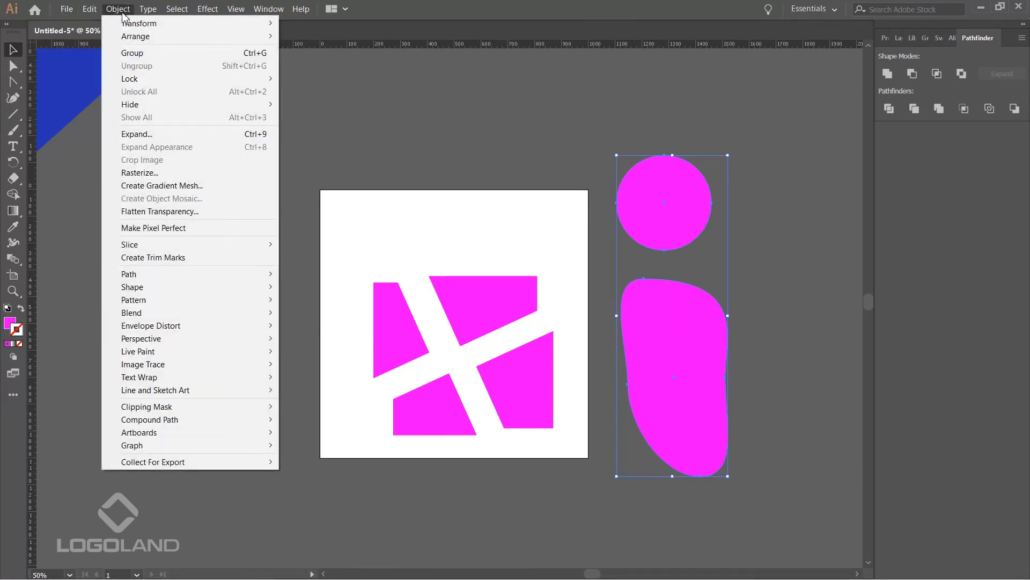
click(137, 53)
click(755, 242)
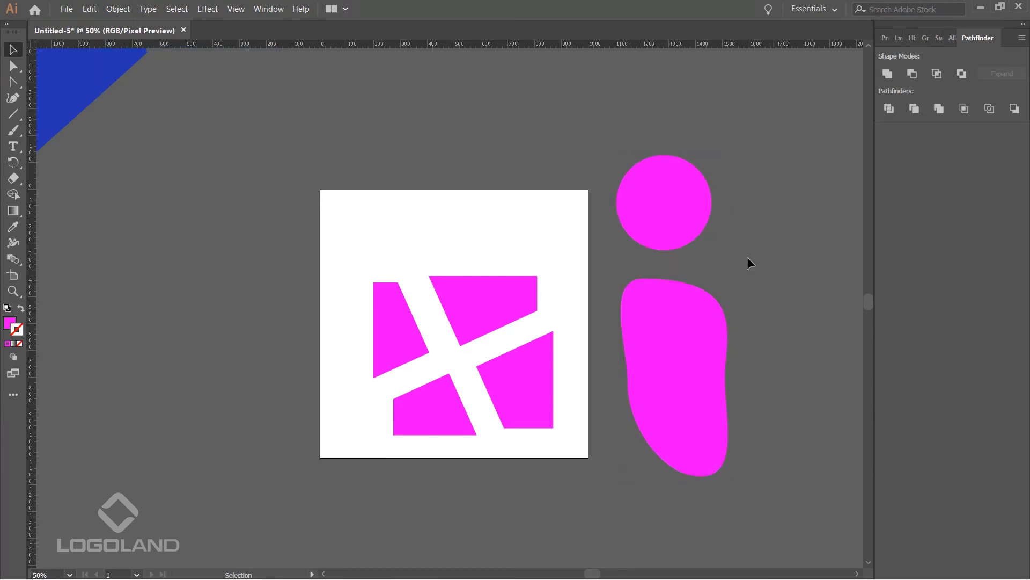
Move the grouped circle and blob across to the empty area left of the artboard, and deselect.
mouse_move(690, 225)
mouse_down()
mouse_move(715, 281)
mouse_move(704, 234)
mouse_up()
click(751, 211)
click(711, 224)
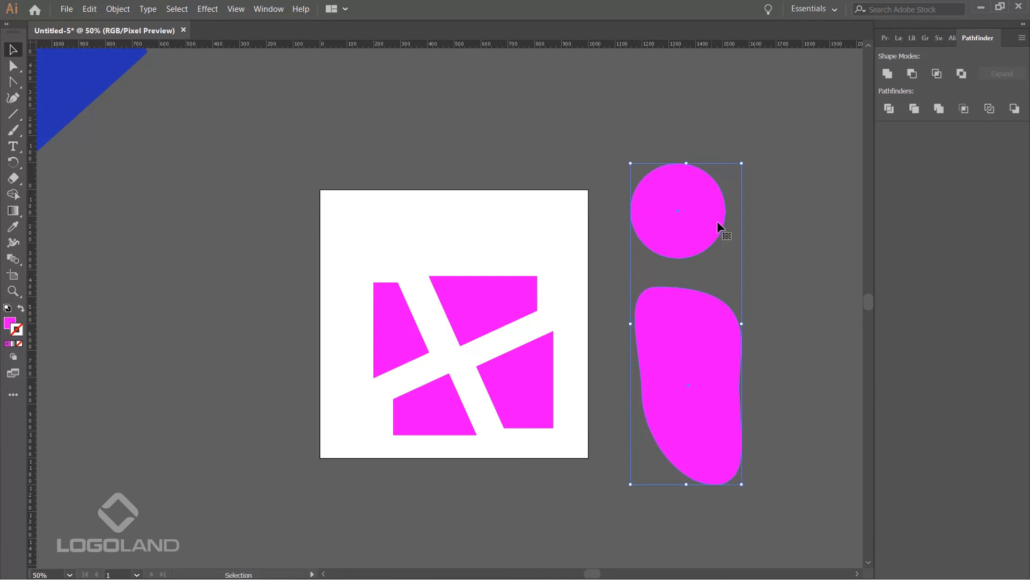
drag(691, 225, 208, 259)
click(280, 186)
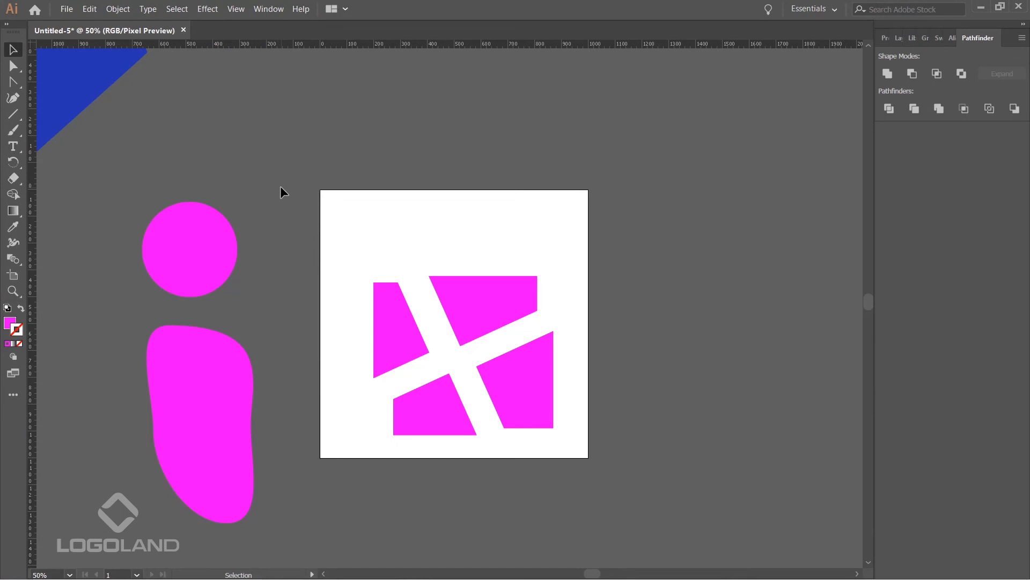
Move the grouped circle and blob back to the right side of the artboard.
click(117, 9)
click(140, 65)
drag(227, 248, 689, 230)
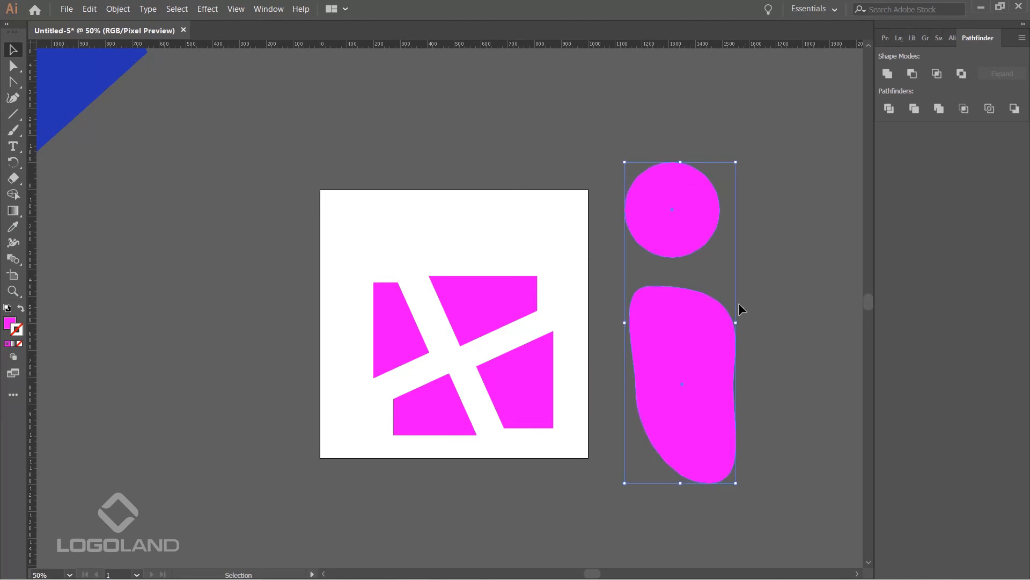
Ungroup the circle and blob, and move them apart, the circle up and the blob farther right of the artboard.
click(117, 9)
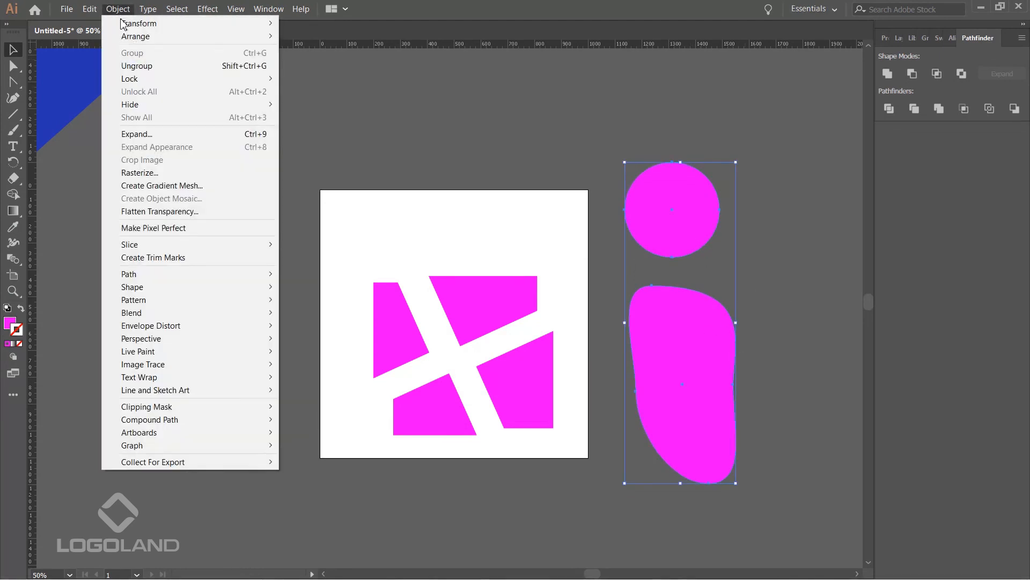
click(136, 66)
click(481, 102)
drag(674, 194, 654, 156)
click(688, 349)
drag(688, 349, 763, 296)
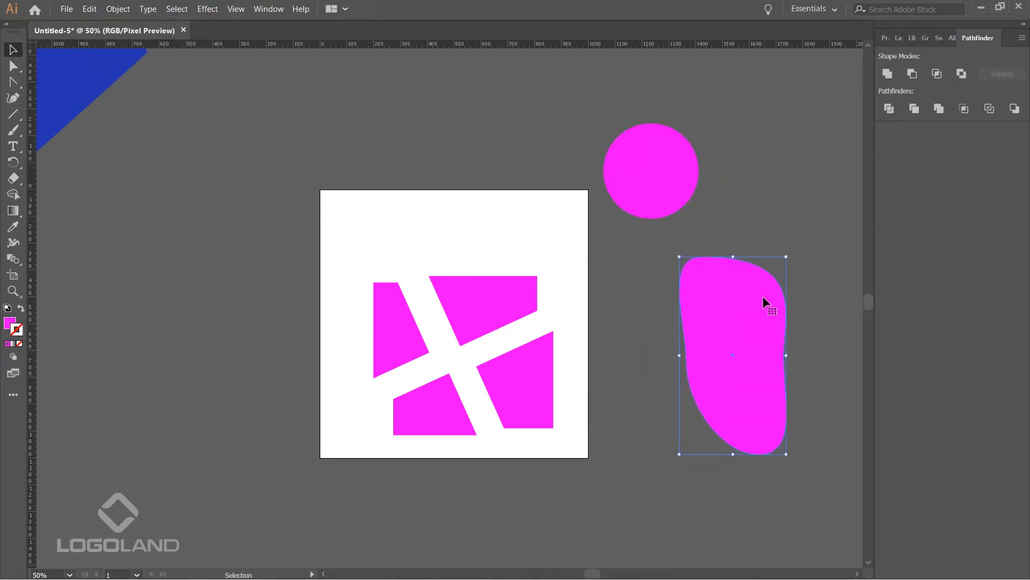